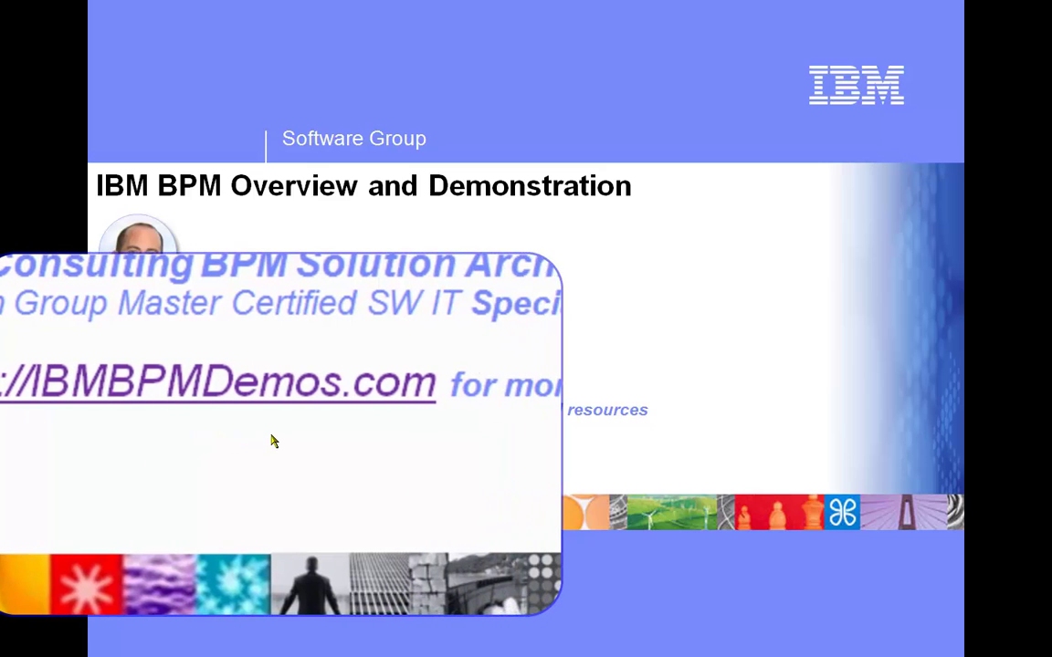
Advance the presentation to slide 2, 'BPM Roles-based Platform – Rapid, Agile and Iterative'.
click(904, 487)
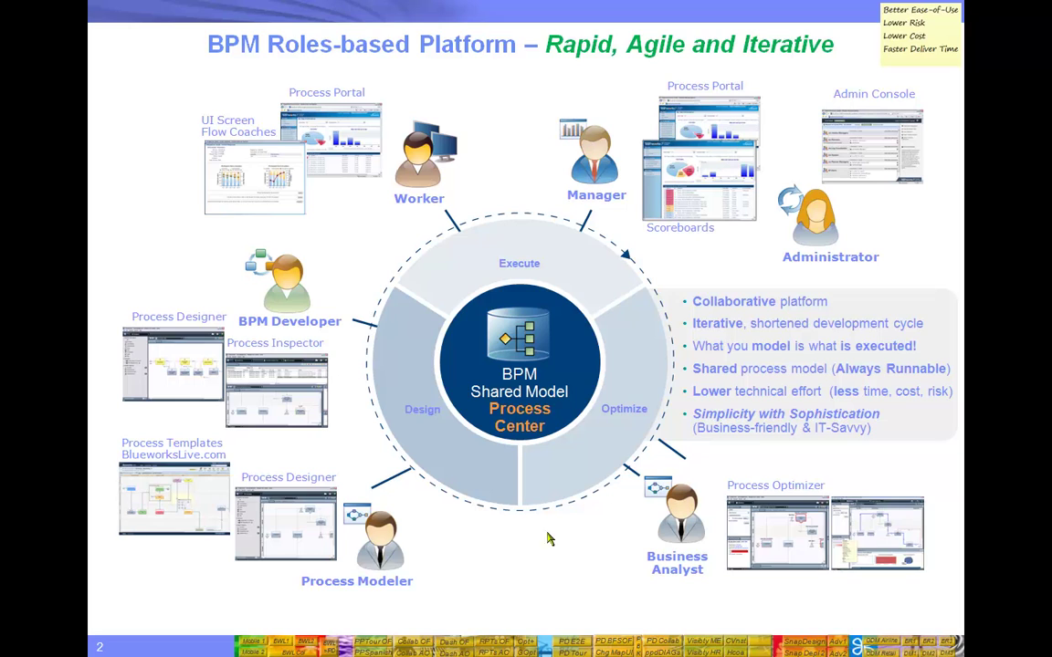
In the Order Fulfillment diagram, add an activity named 'New Manager Activity' to the Manager lane.
click(620, 645)
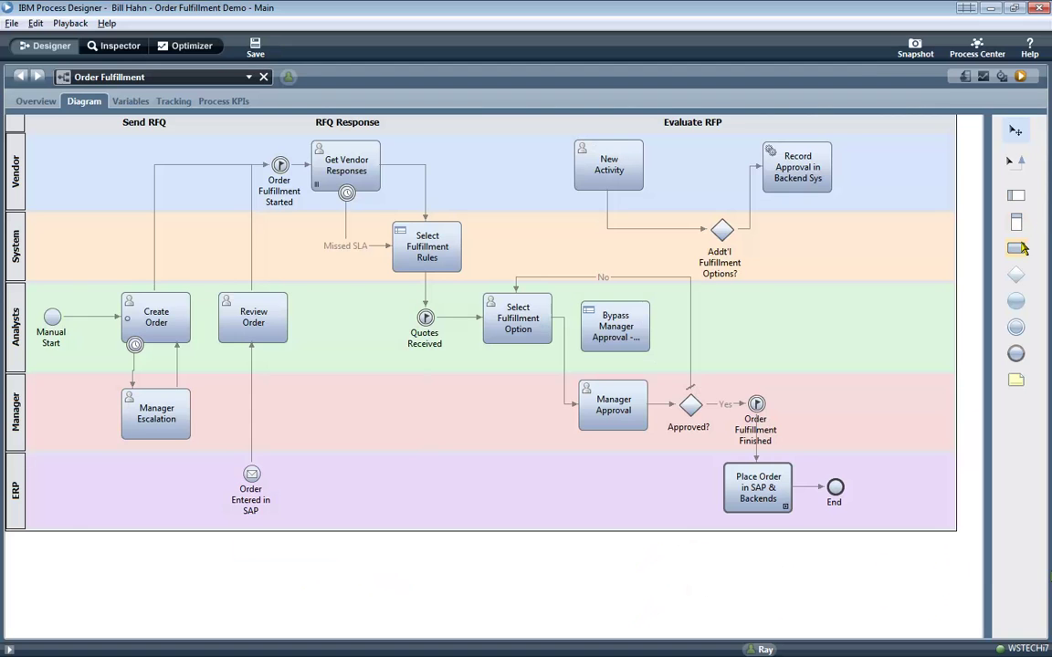
drag(1020, 249, 38, 387)
click(65, 414)
text(New Manag)
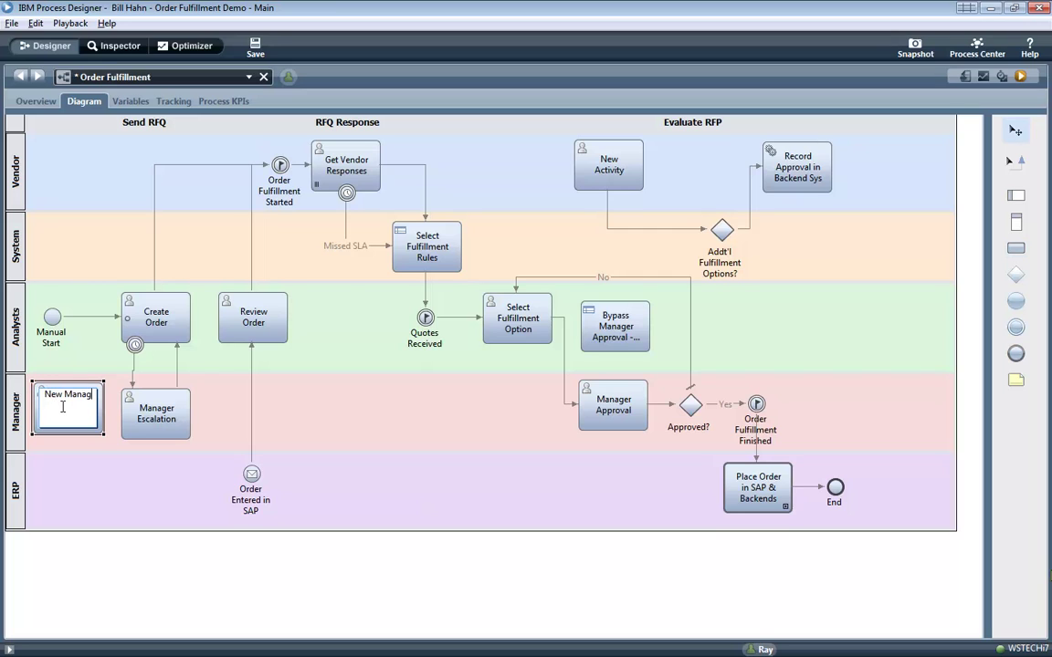
text(er Activity)
key(Return)
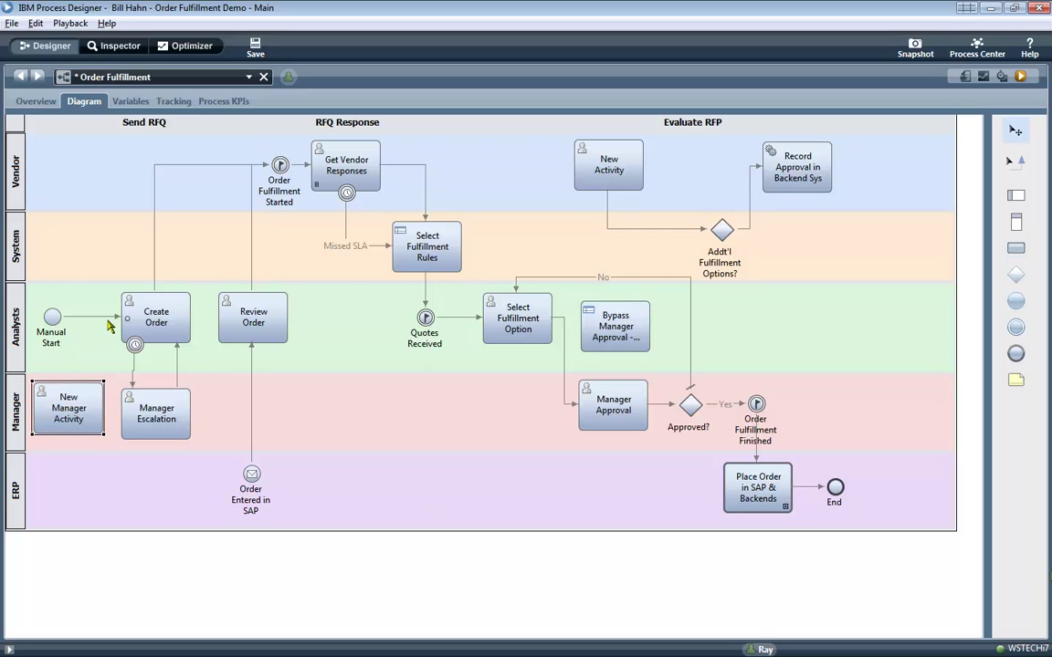
Reroute Manual Start's flow into New Manager Activity and connect it on to Create Order.
click(116, 318)
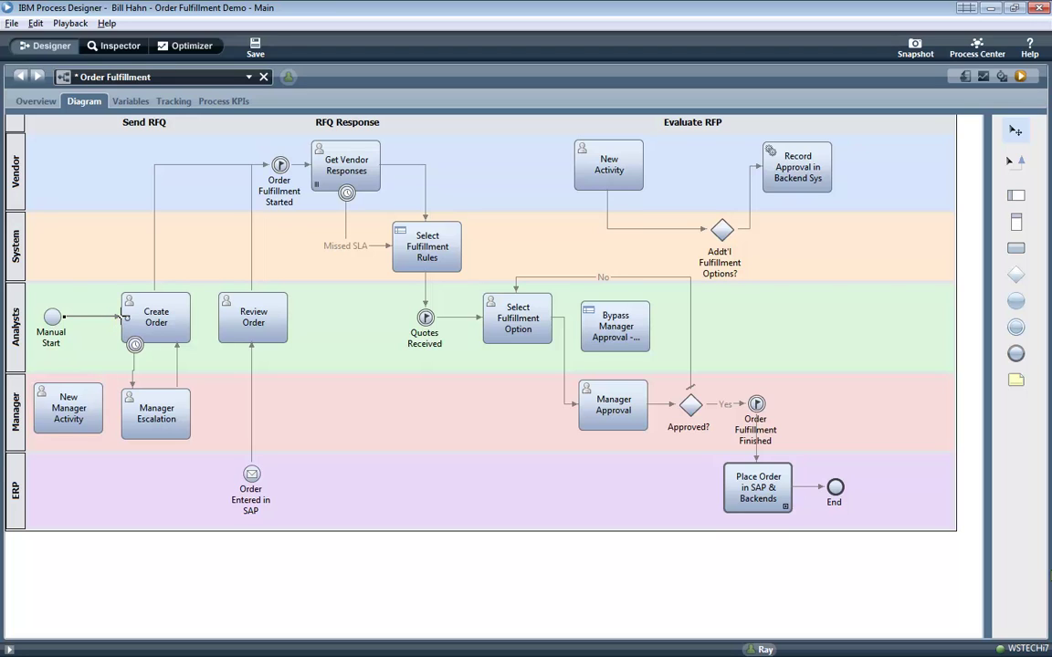
drag(119, 317, 43, 384)
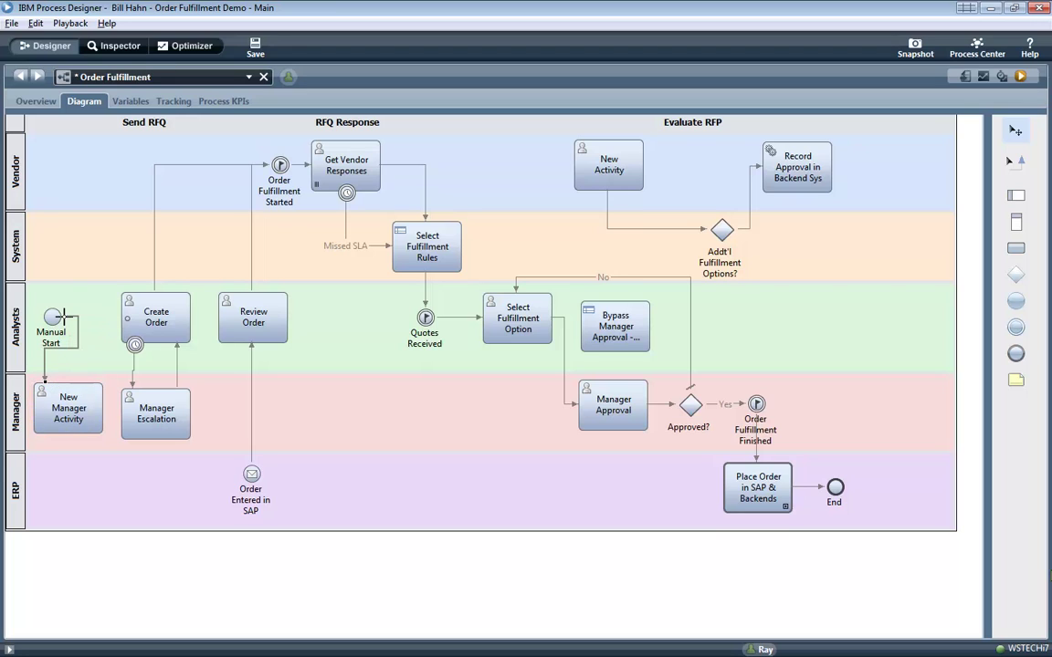
drag(64, 317, 52, 326)
drag(63, 391, 64, 391)
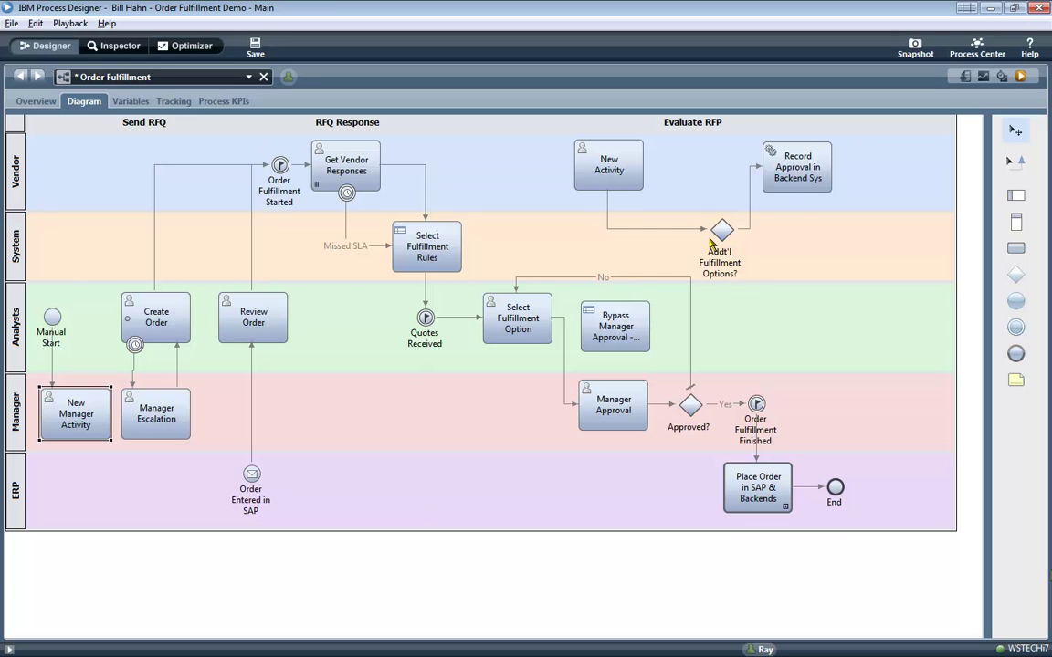
click(1014, 161)
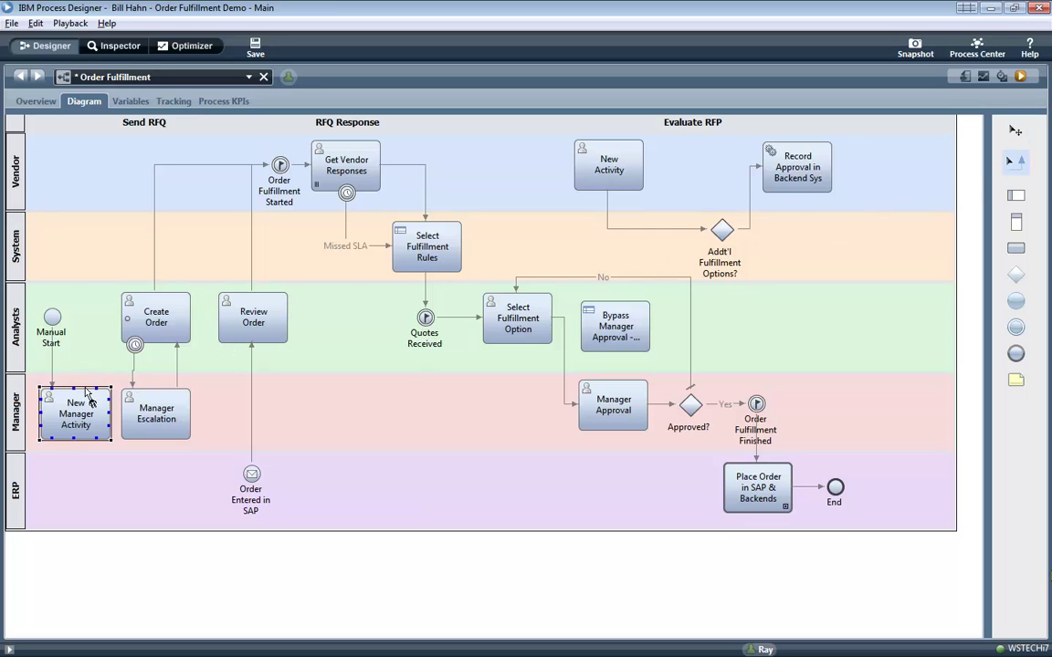
drag(96, 397, 130, 321)
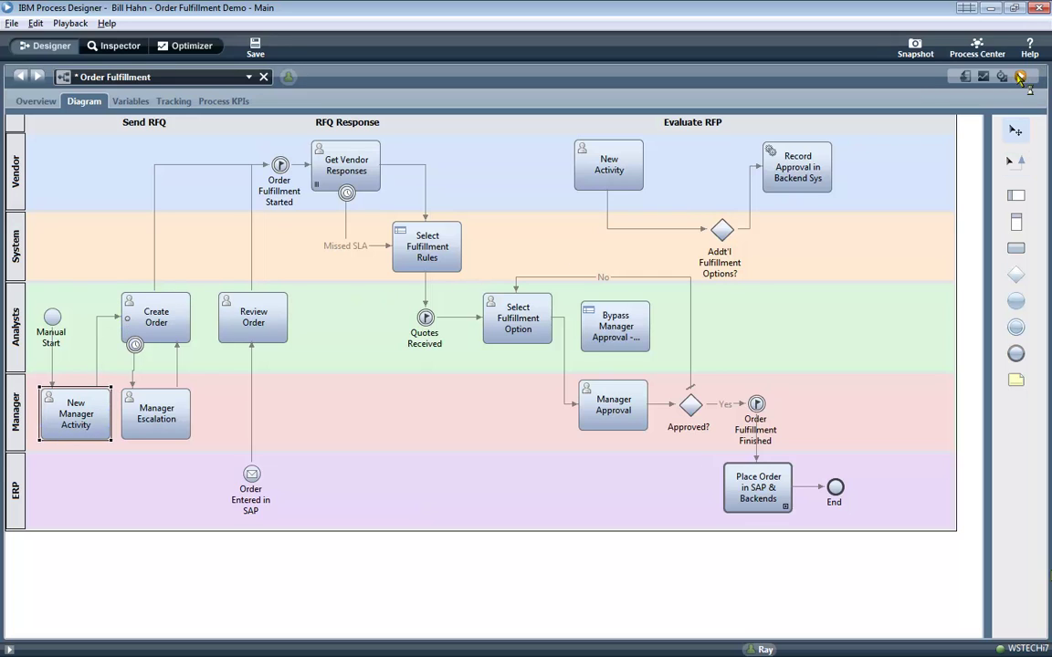
Save and run the process as instance 505, then select its New Manager Activity task in the Inspector.
key(ctrl+s)
click(1020, 77)
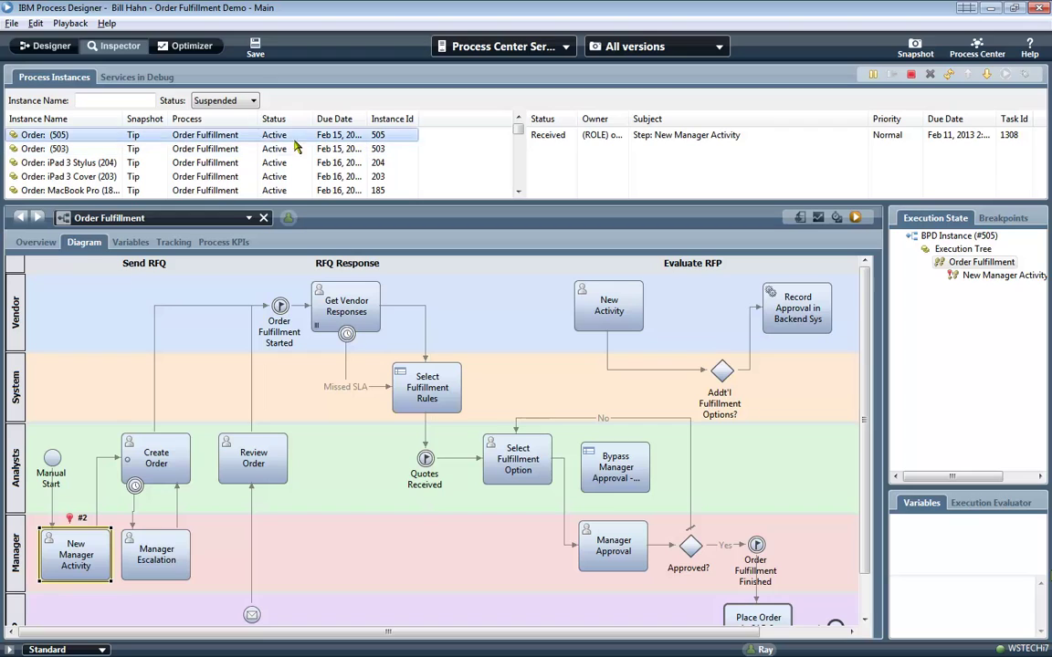
click(25, 47)
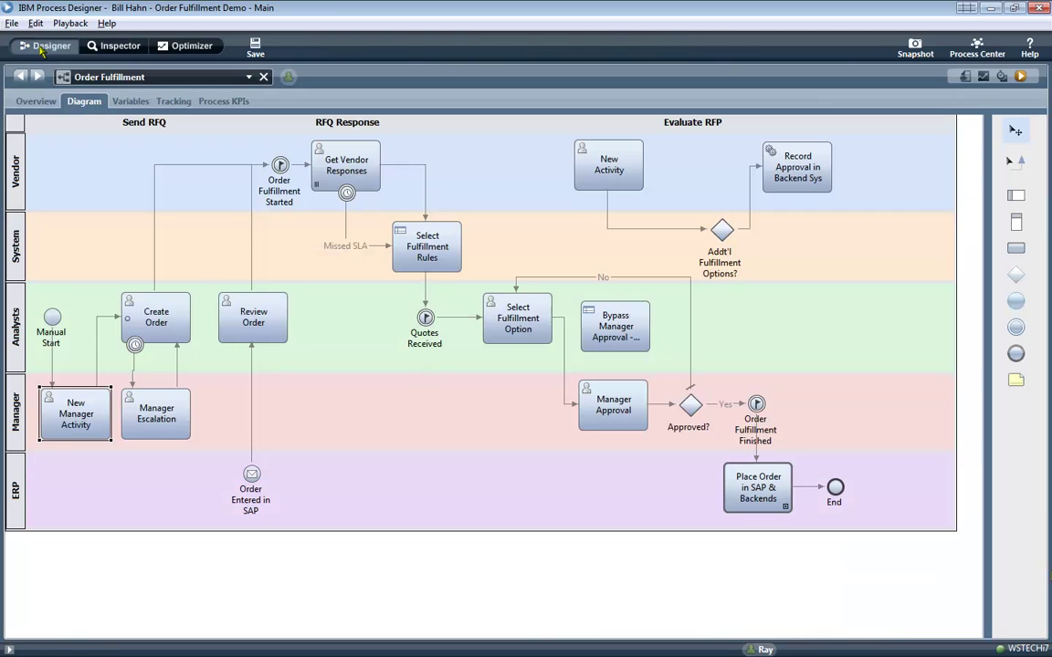
click(113, 46)
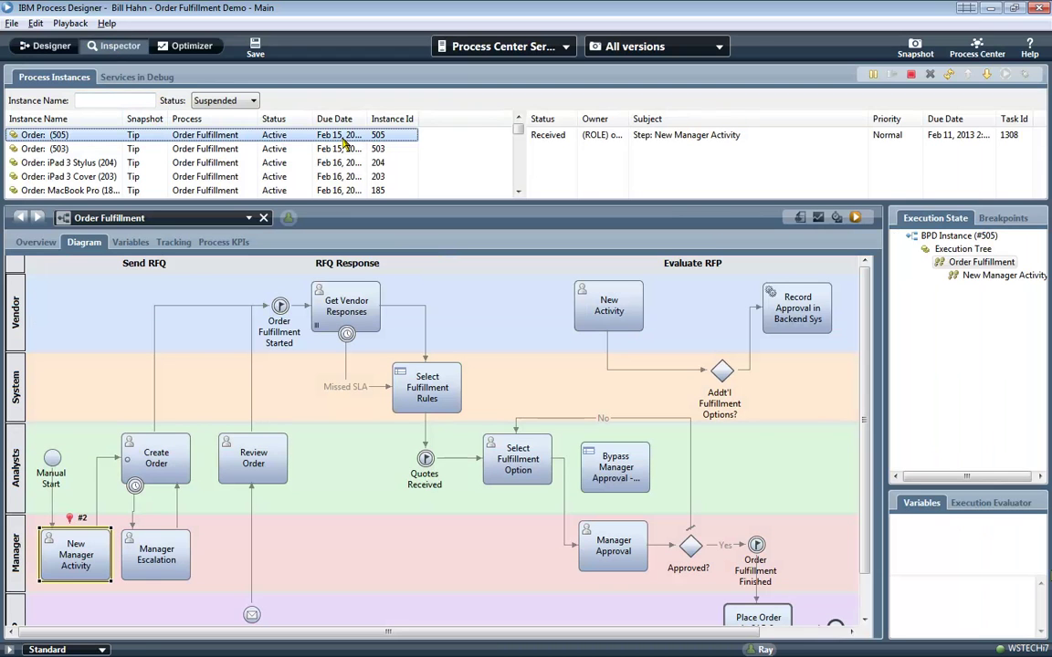
click(661, 136)
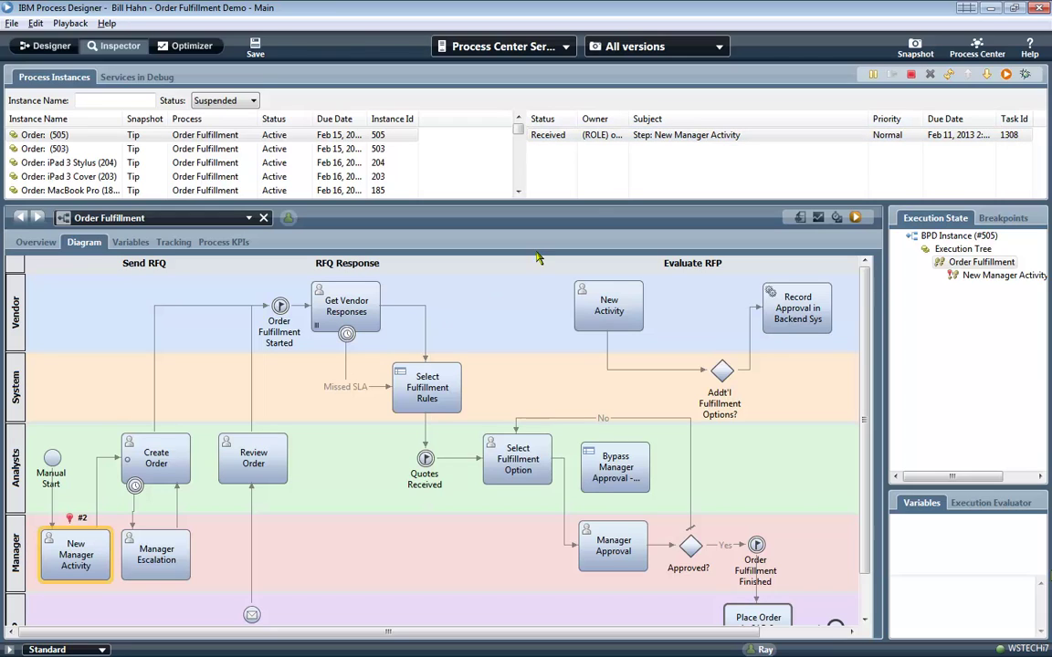
click(710, 135)
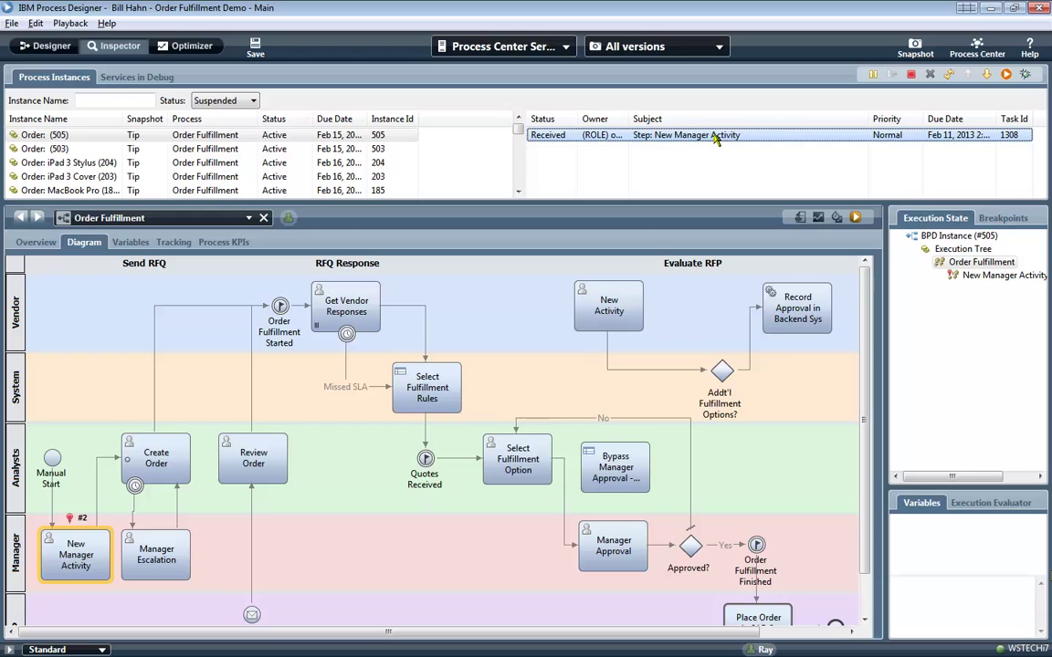
Run the New Manager Activity task, confirm instance 505 and task id 2078.1308 in Details, then submit it.
click(1007, 76)
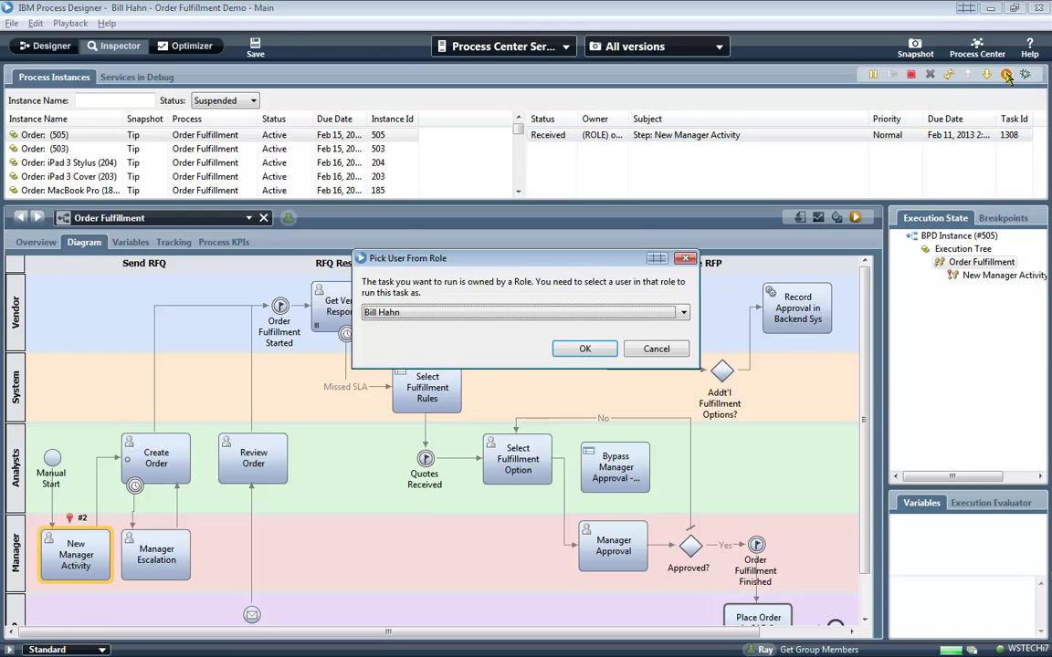
key(Return)
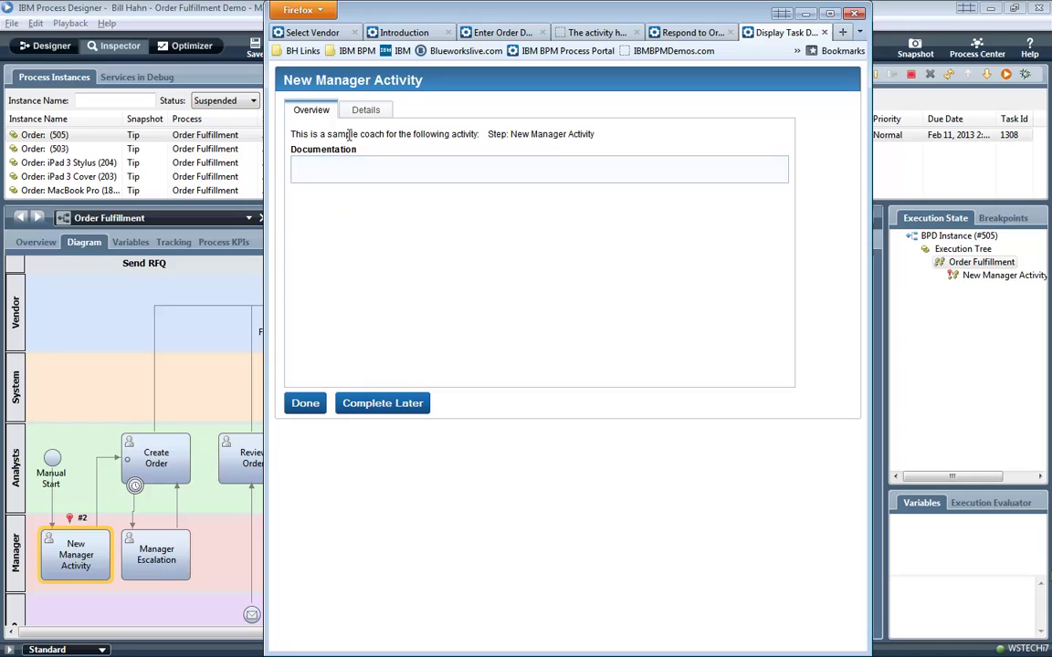
click(365, 109)
drag(336, 240, 359, 242)
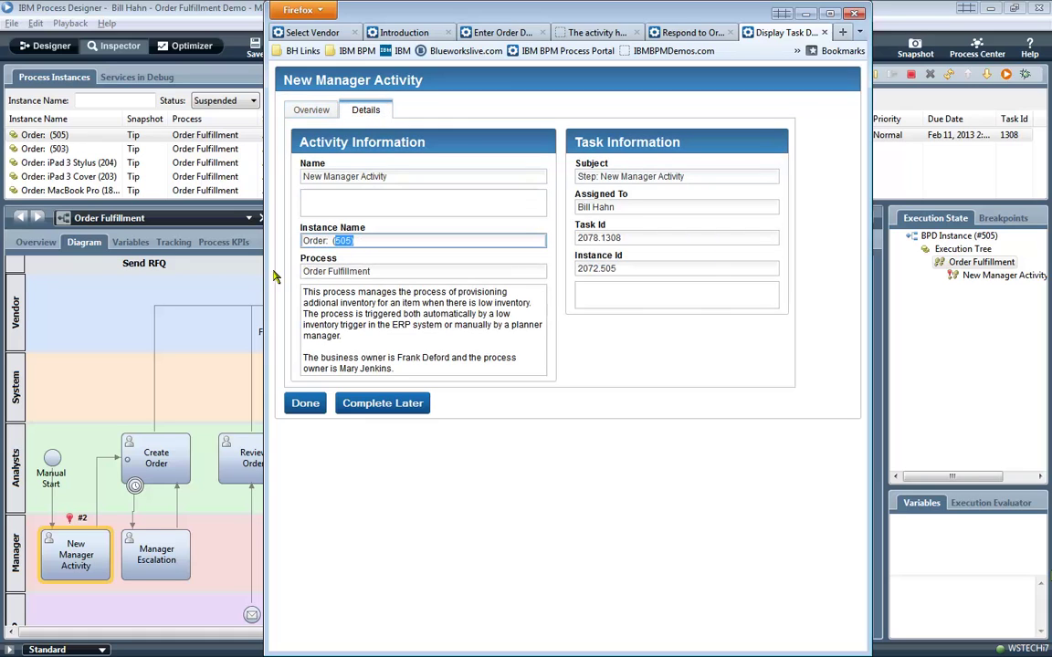
drag(266, 264, 409, 274)
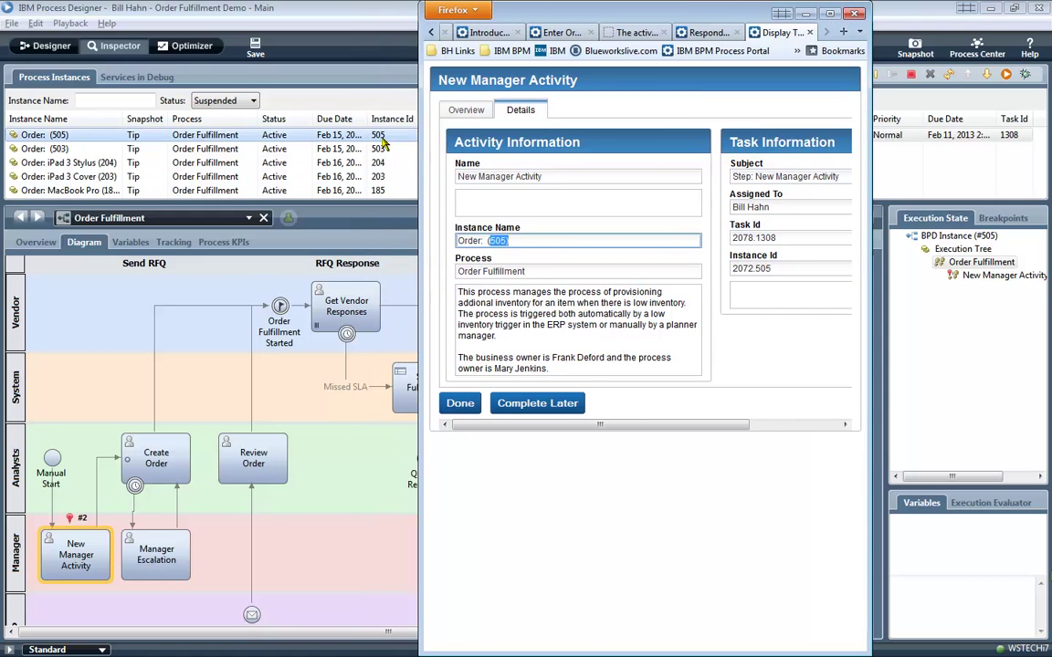
click(776, 238)
drag(693, 238, 672, 237)
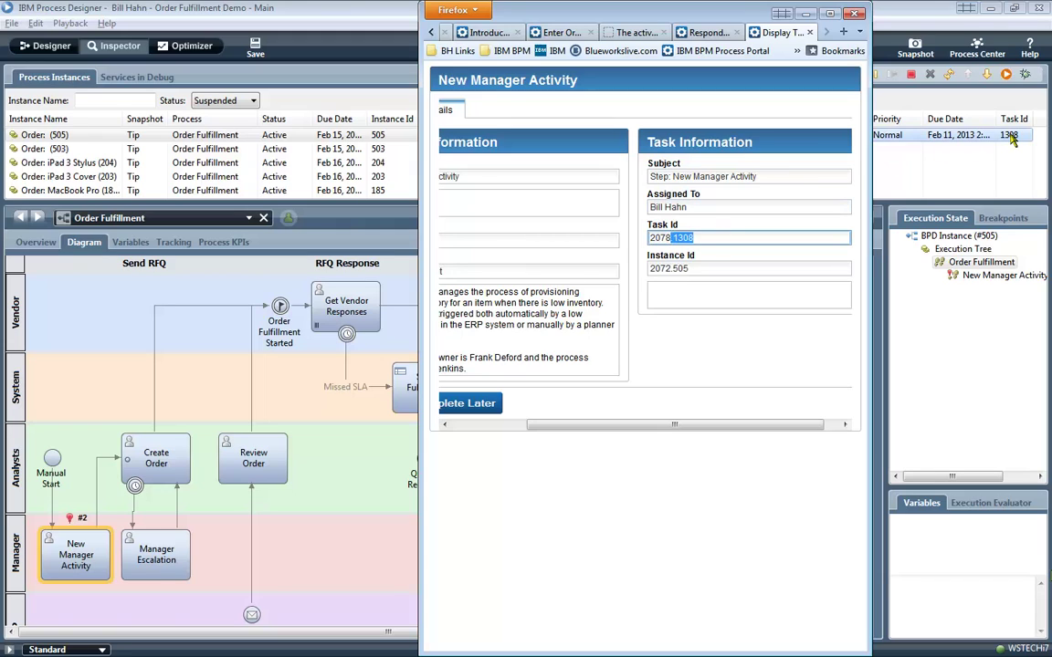
double_click(703, 13)
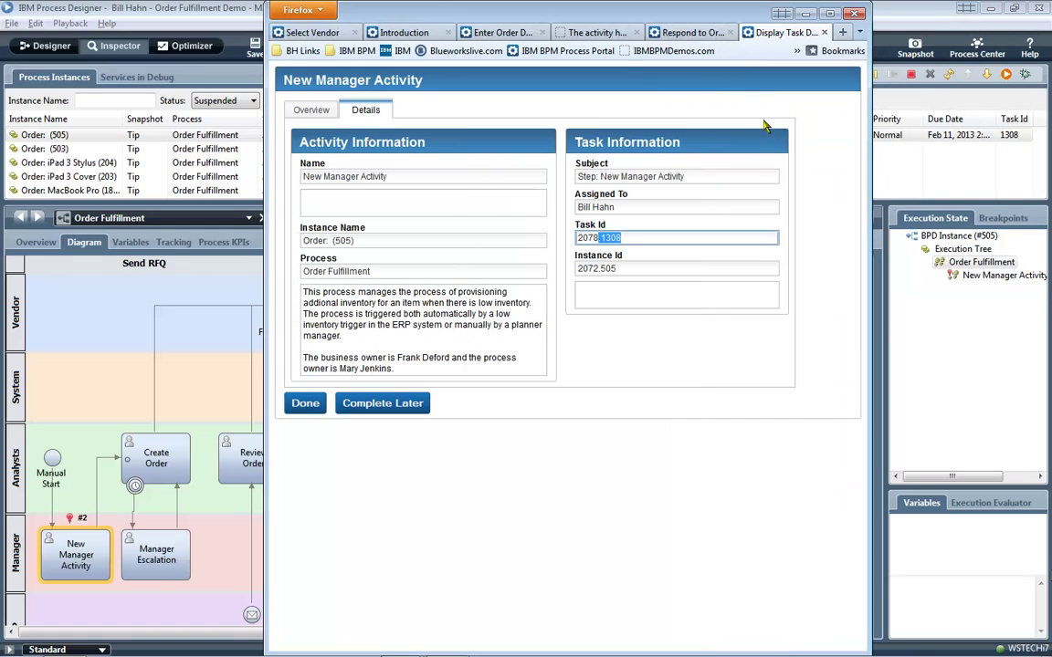
click(305, 403)
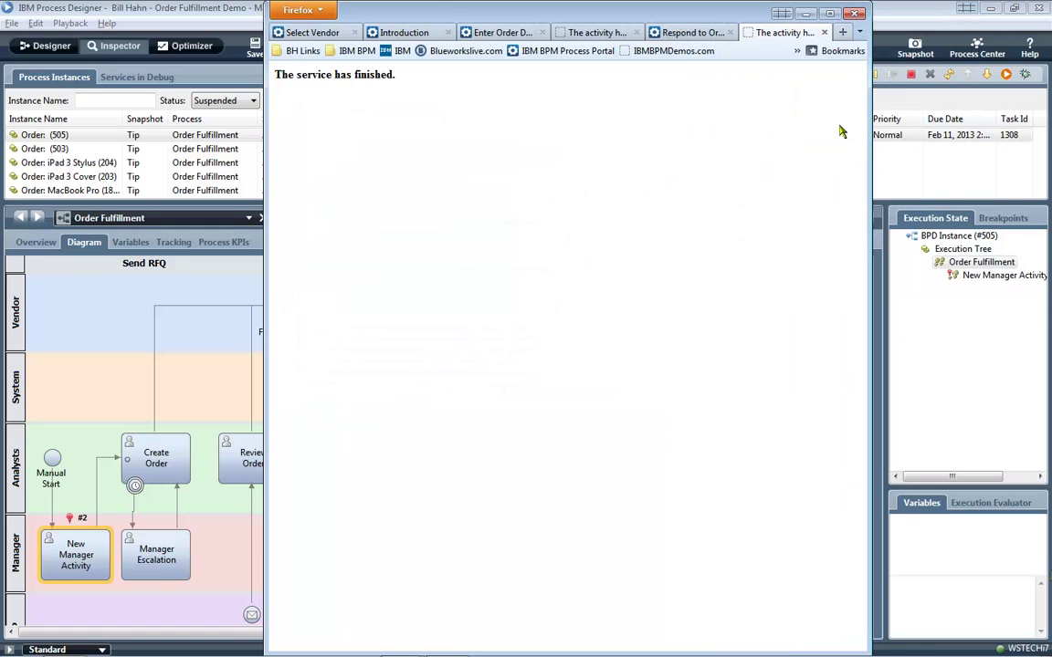
Refresh the Inspector, run the received Create Order task and advance to its Enter Order Details form.
click(949, 75)
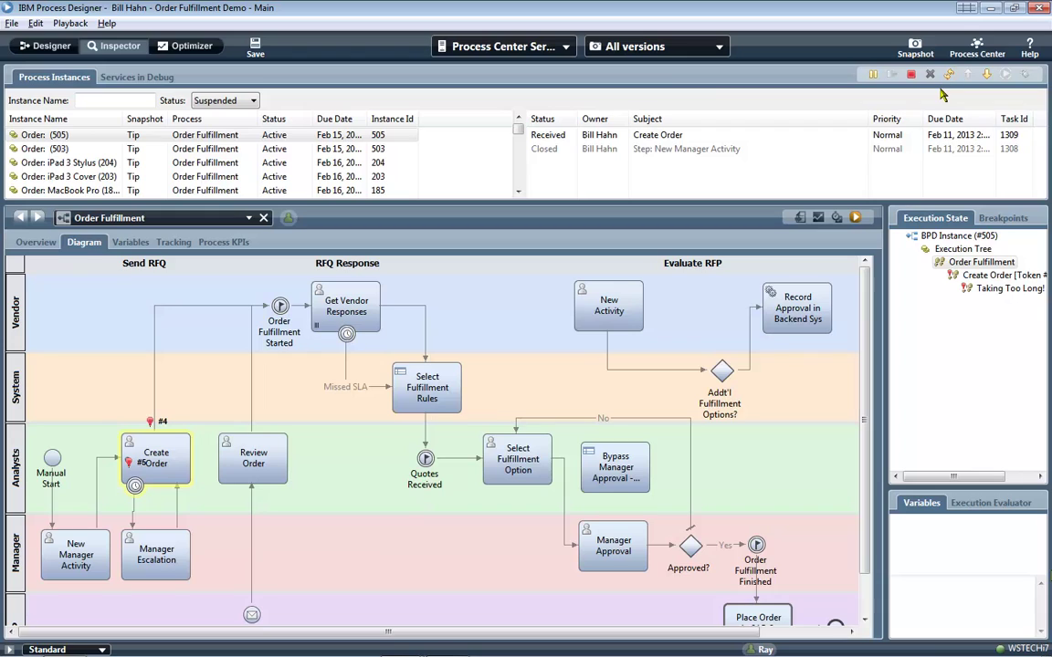
click(634, 148)
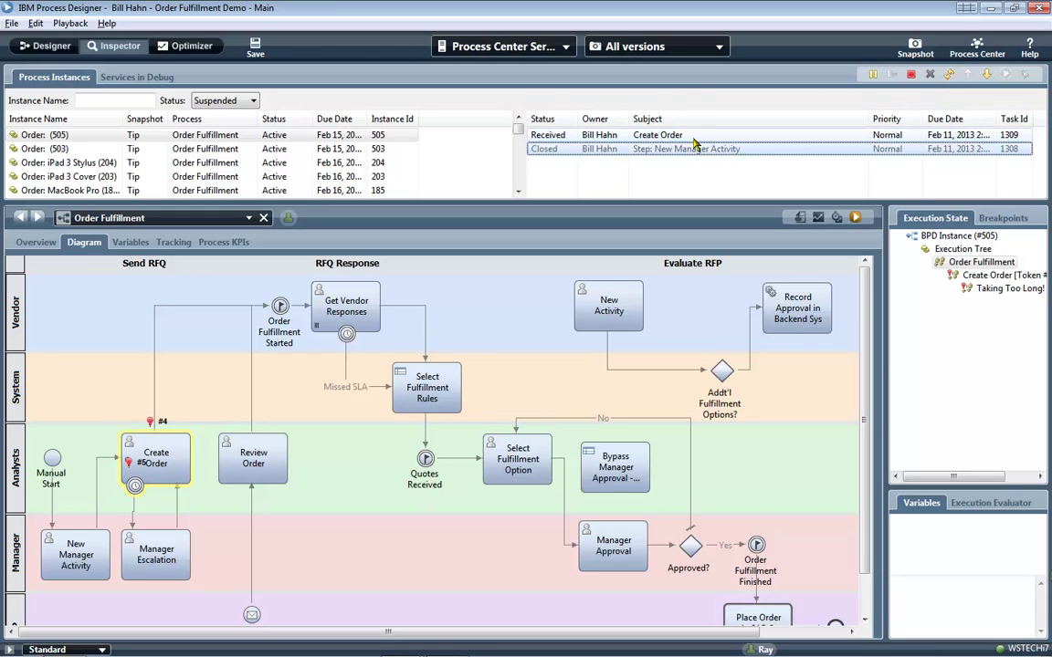
click(694, 137)
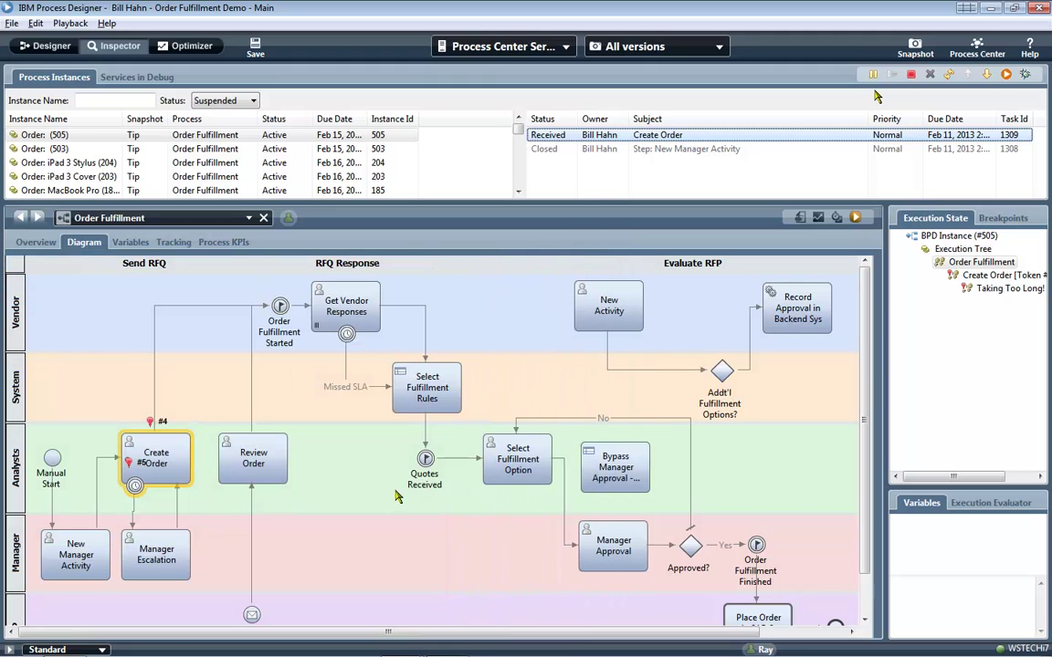
click(1005, 76)
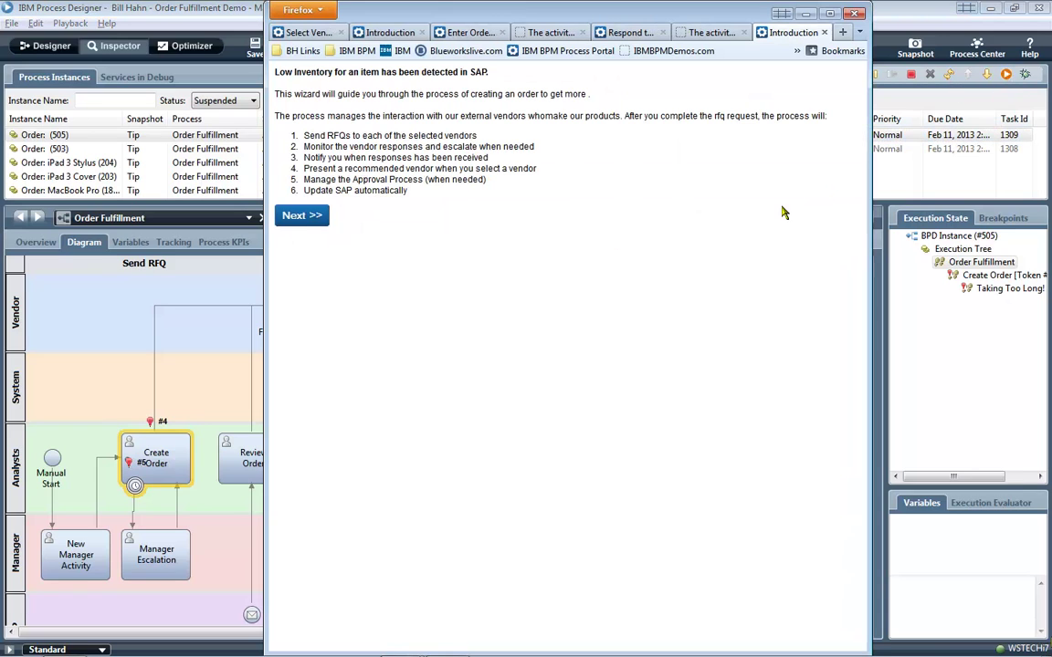
click(306, 219)
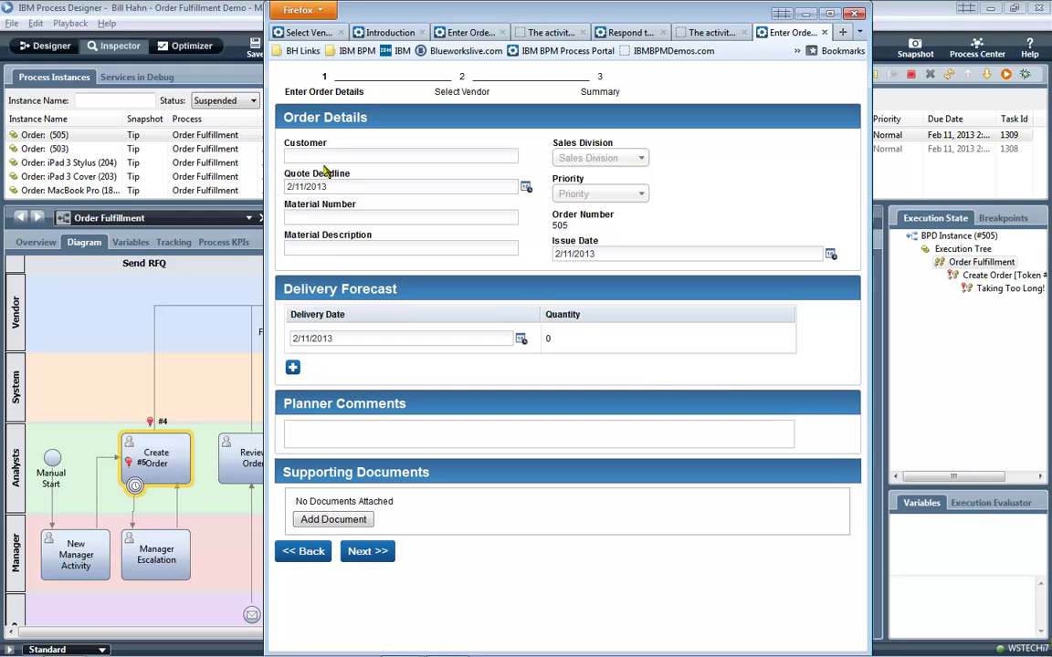
Choose Target as the customer, fill in its number, and set material description 'iPhone 5 Case'.
click(323, 157)
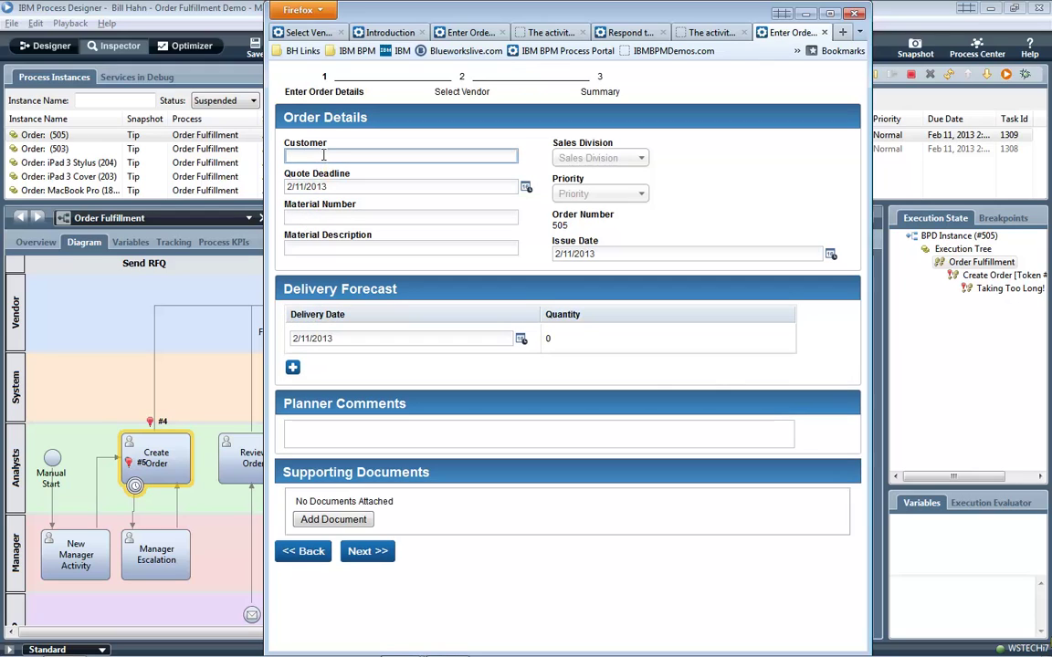
click(296, 183)
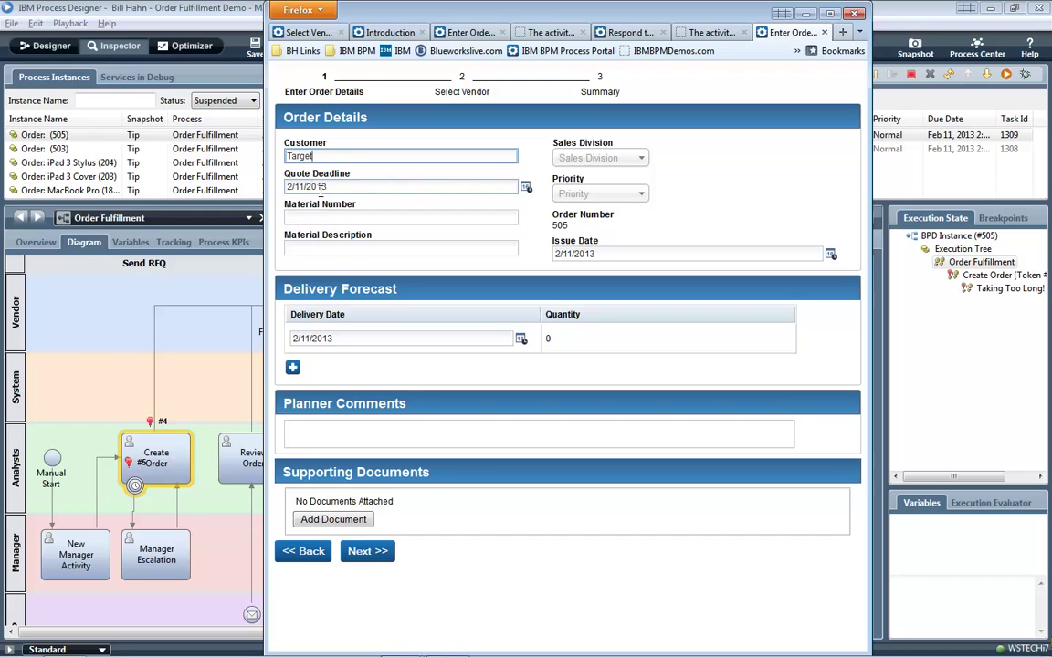
click(329, 216)
text(234234)
click(332, 246)
text(iPhone 5 Case)
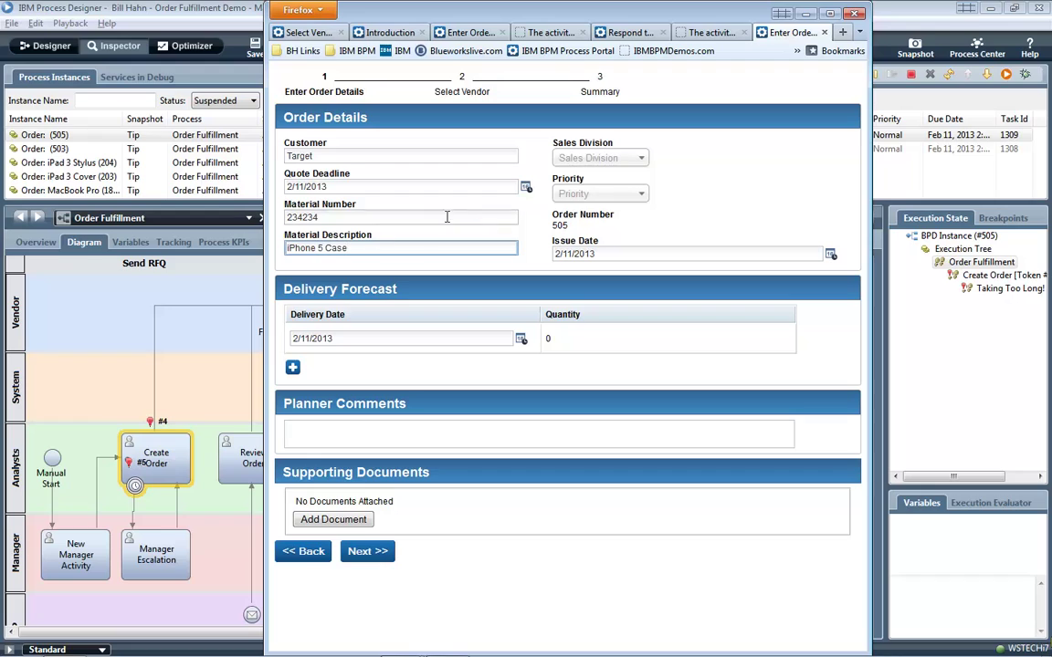
Set sales division West, priority High, issue date the 20th, and quantity 100.
click(603, 158)
click(605, 259)
click(604, 195)
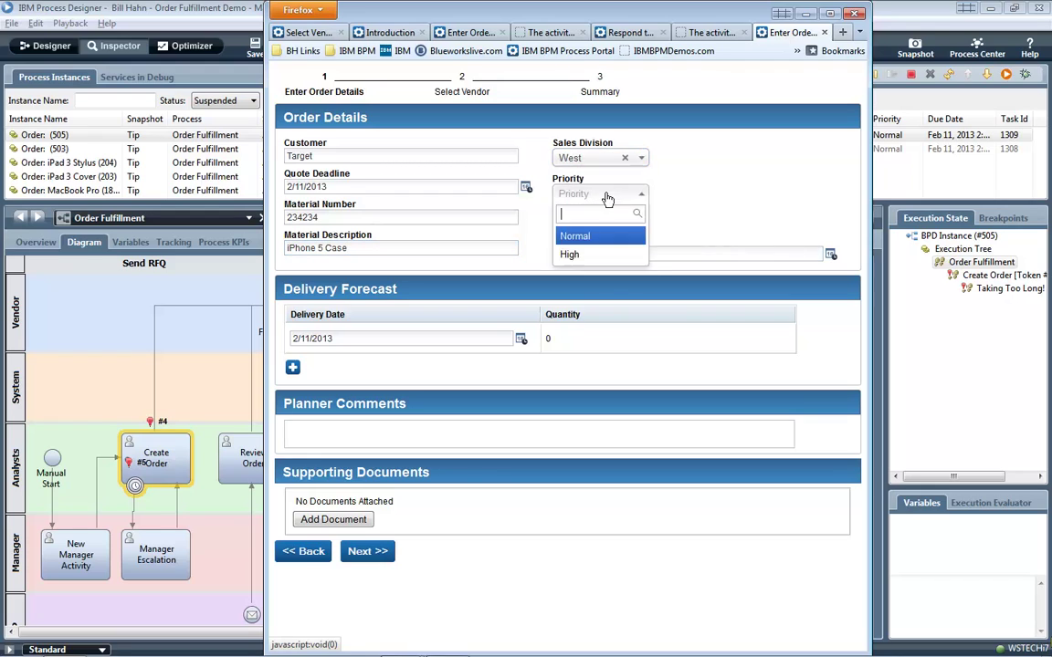
click(600, 254)
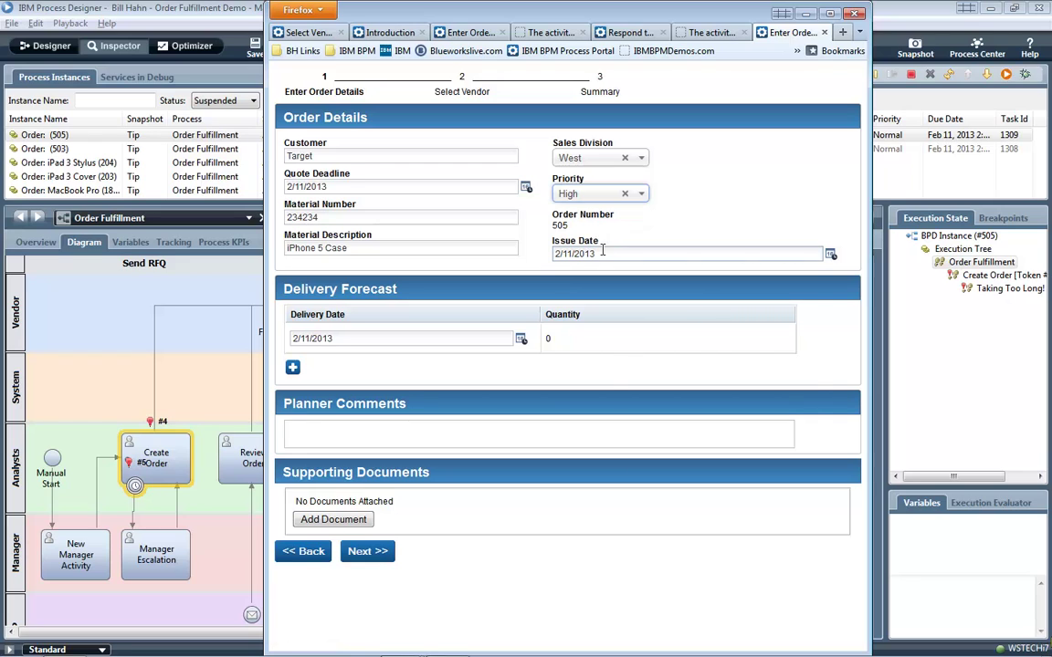
click(759, 254)
click(681, 359)
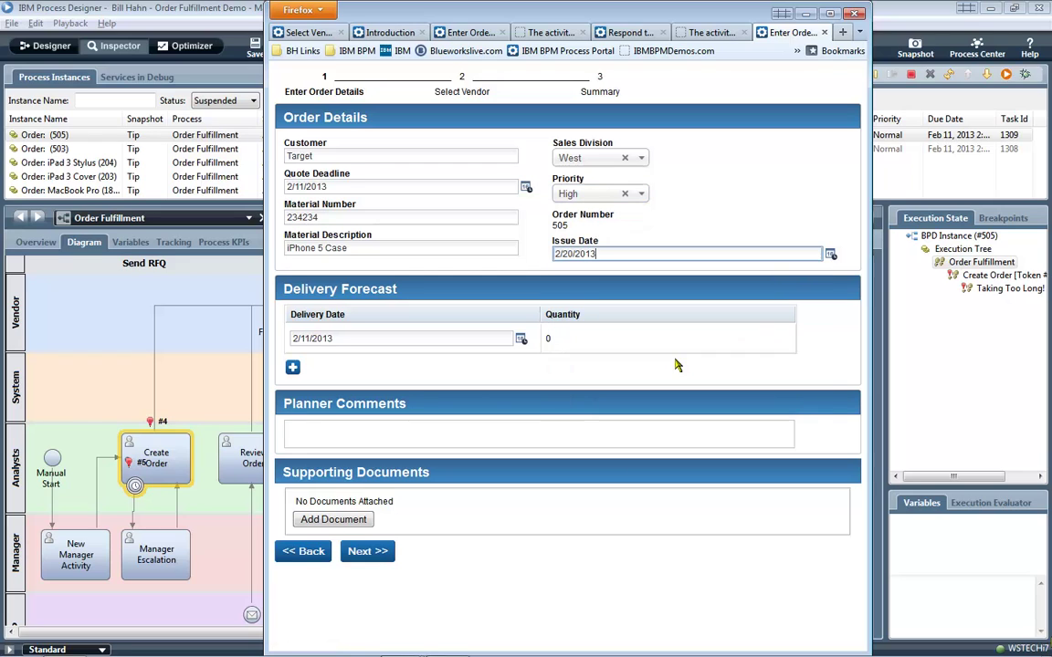
click(587, 338)
text(100)
Add planner comment 'Please expedite this order in support of launch campaign!' signed with the analyst's name.
click(507, 423)
text(Please expedite this order in support of launch campaig)
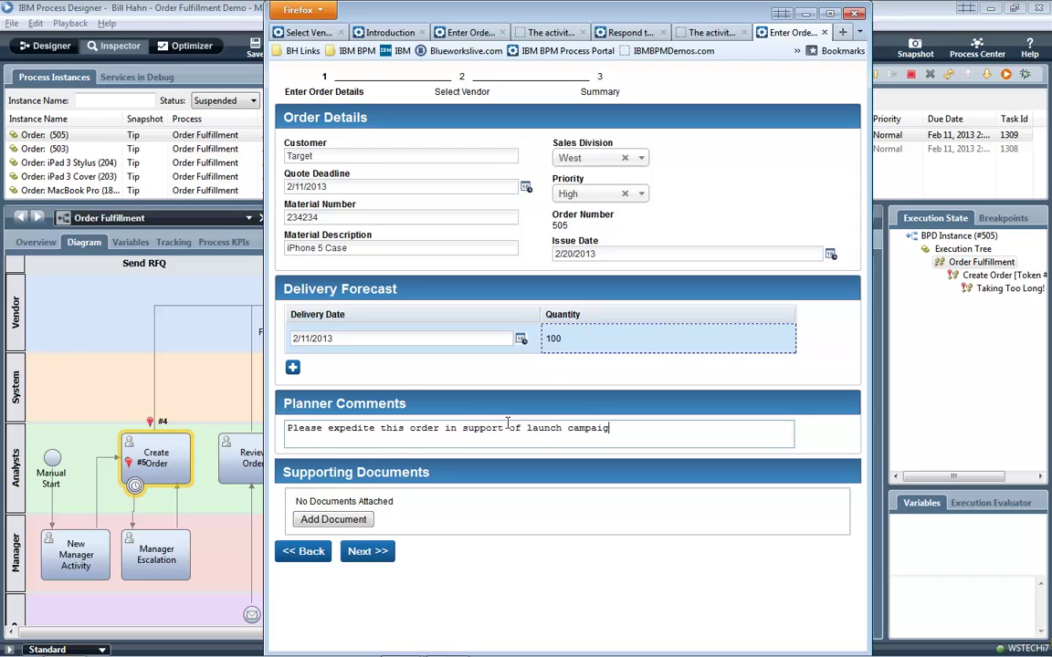
text(n!)
key(Return)
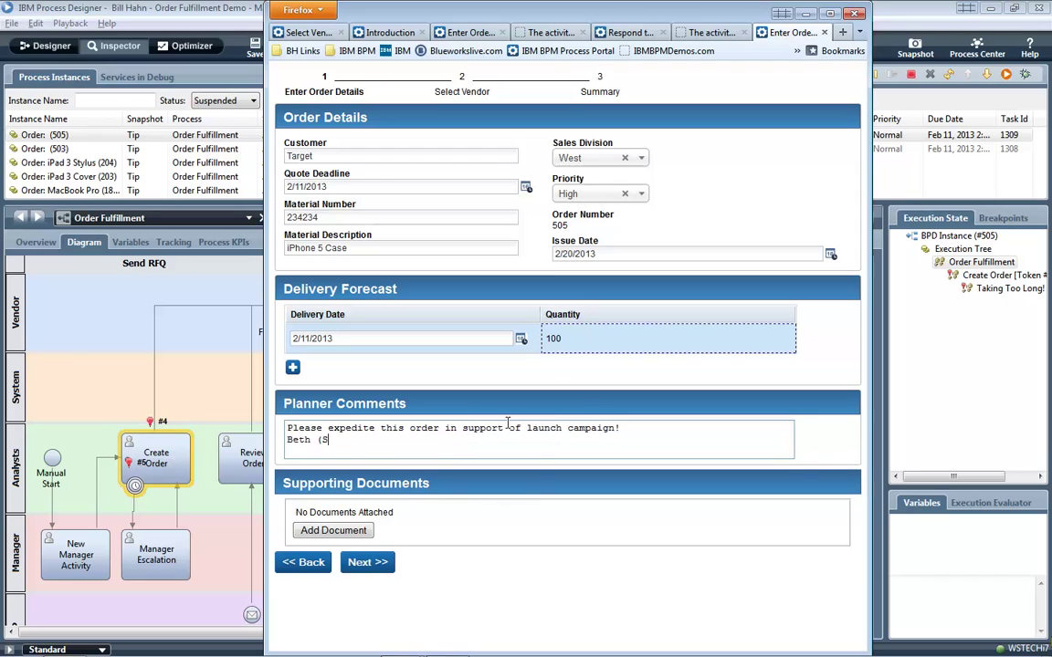
text(Beth (Sr. Analyst))
Attach DataSheet.pdf titled 'Data Sheet' as a supporting document.
click(336, 530)
click(405, 564)
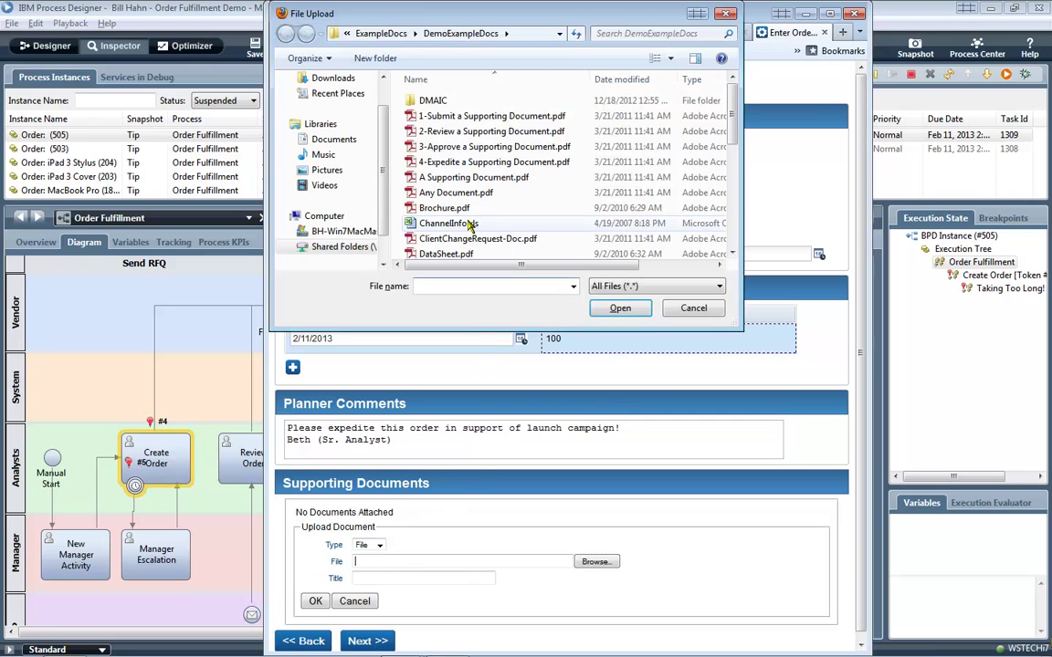
double_click(445, 253)
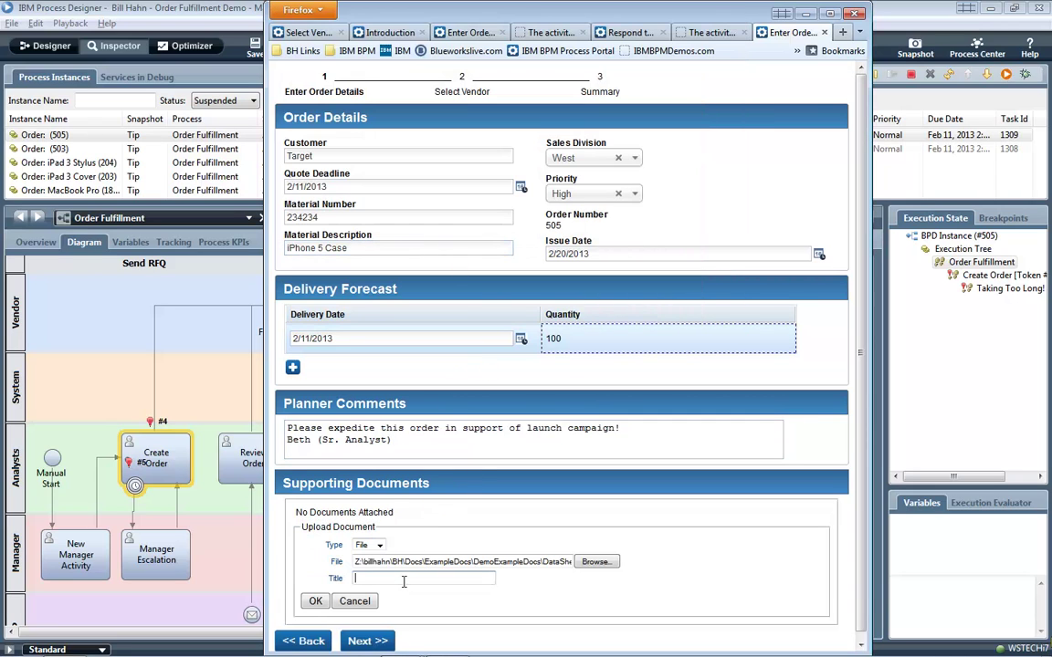
click(399, 579)
click(415, 526)
click(315, 601)
Select vendors Majestic Inc., ABC Co., Major Co. and ACME, then continue to the order confirmation summary.
click(368, 580)
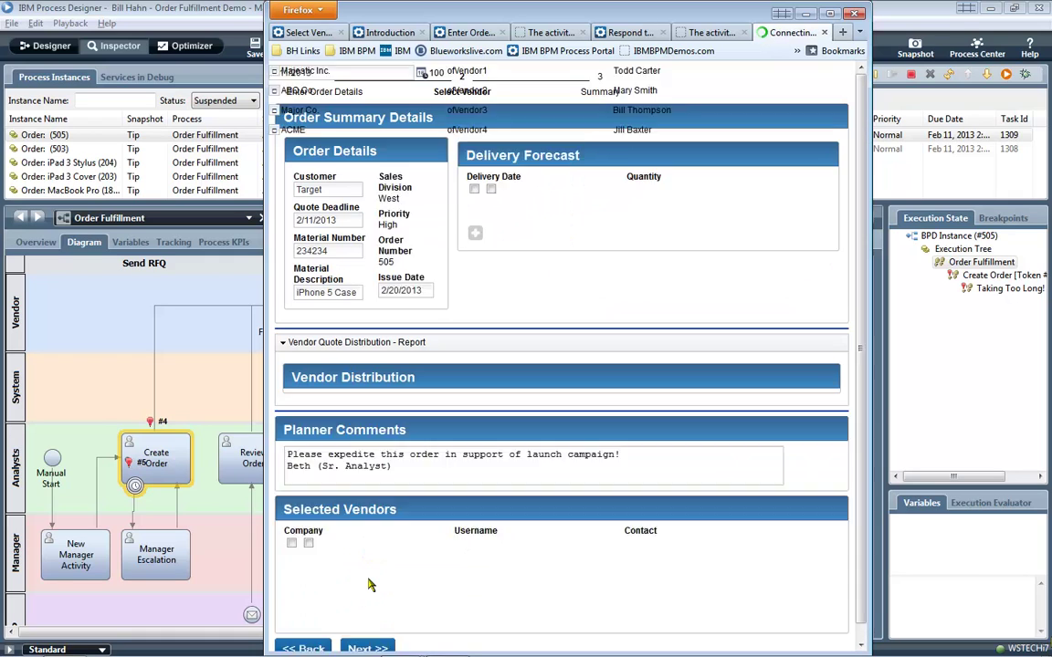
click(427, 334)
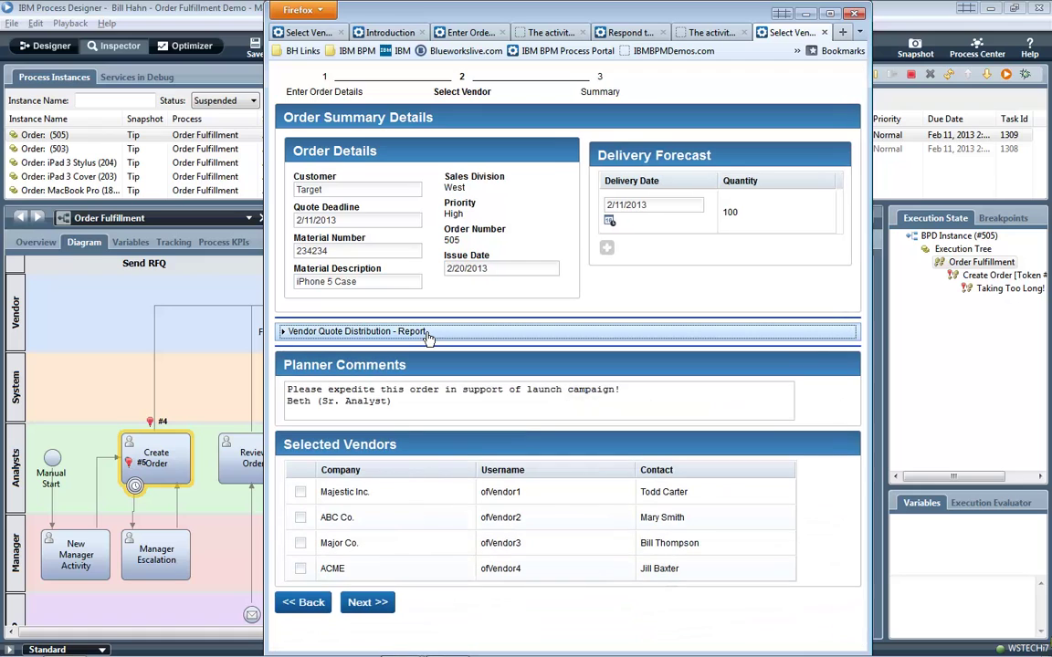
click(427, 333)
click(427, 332)
click(328, 414)
click(301, 492)
click(299, 518)
click(299, 544)
click(300, 571)
click(367, 604)
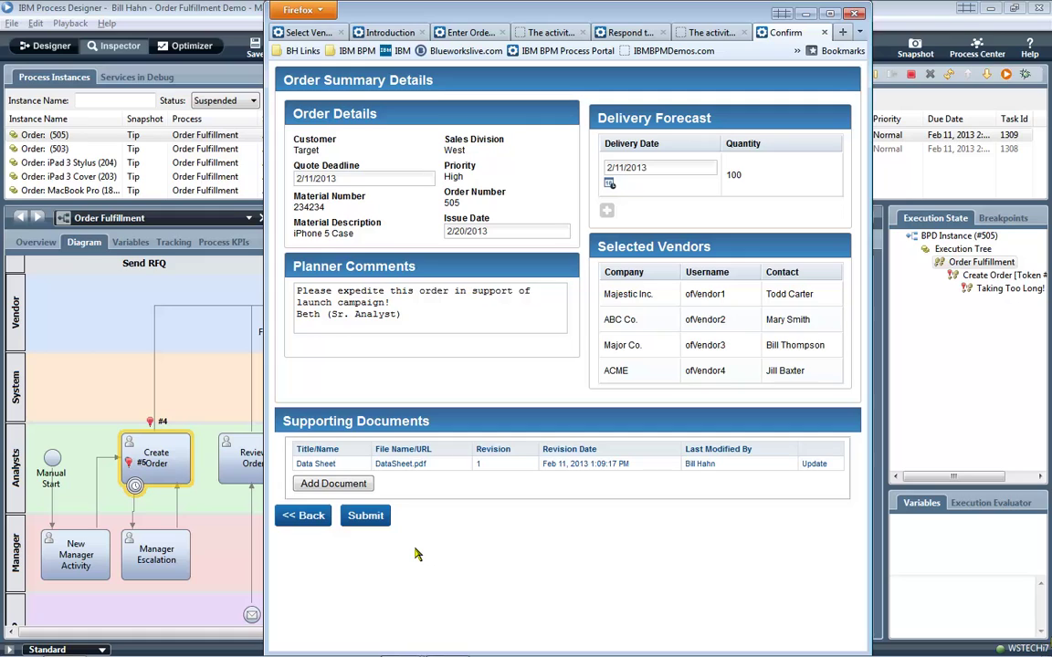
Reroute Create Order's outgoing flow into New Manager Activity and save the diagram.
click(43, 47)
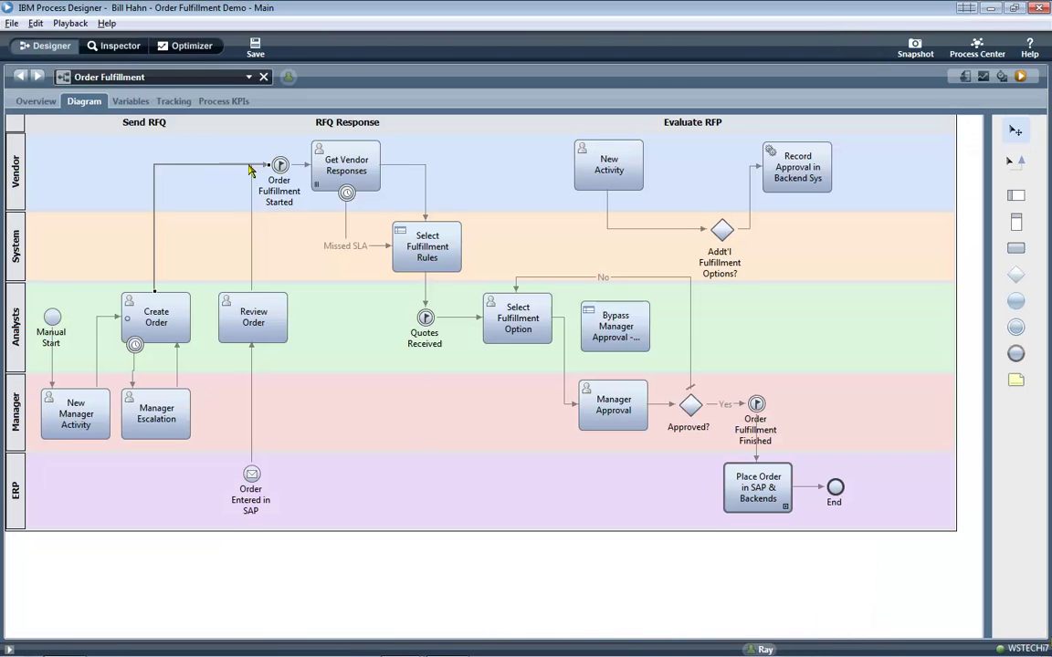
drag(266, 167, 81, 398)
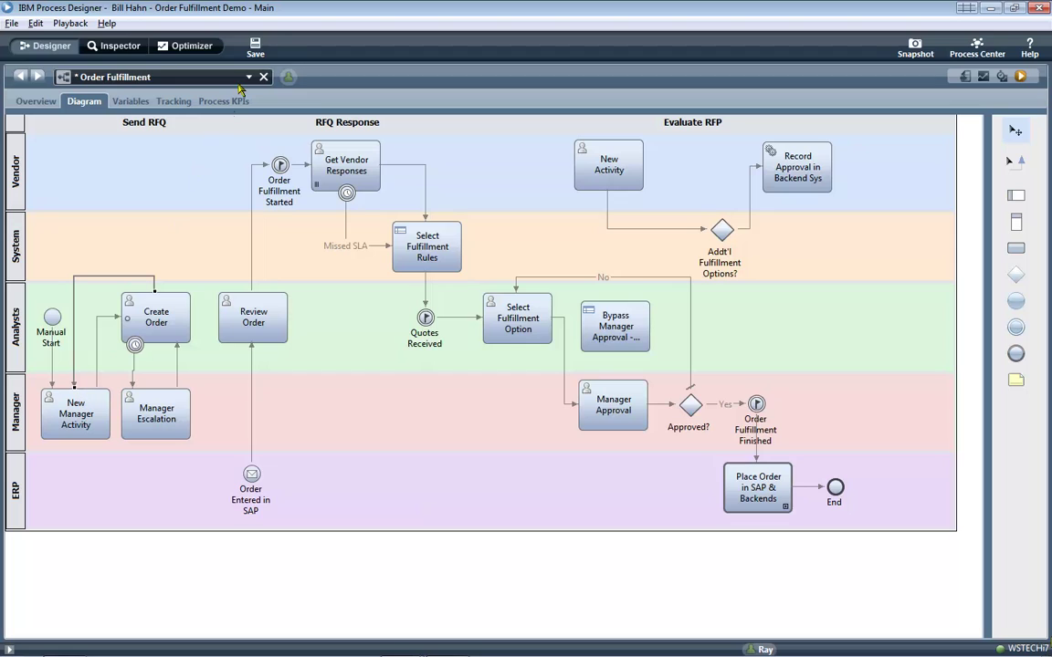
click(239, 43)
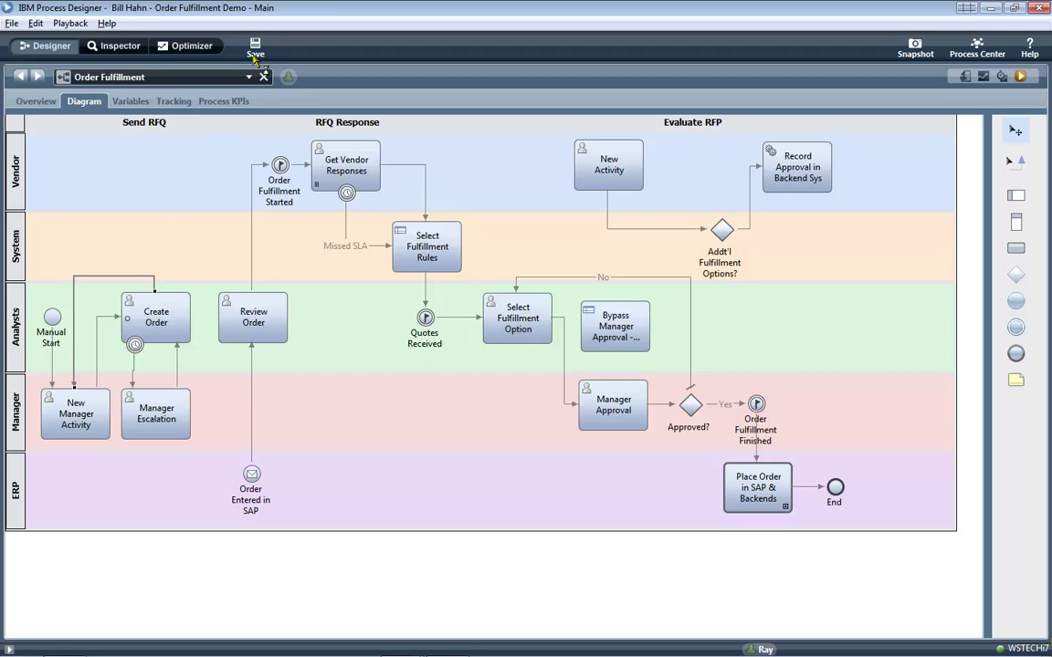
Generate a user task implementation for New Manager Activity with the Activity Wizard.
right_click(97, 400)
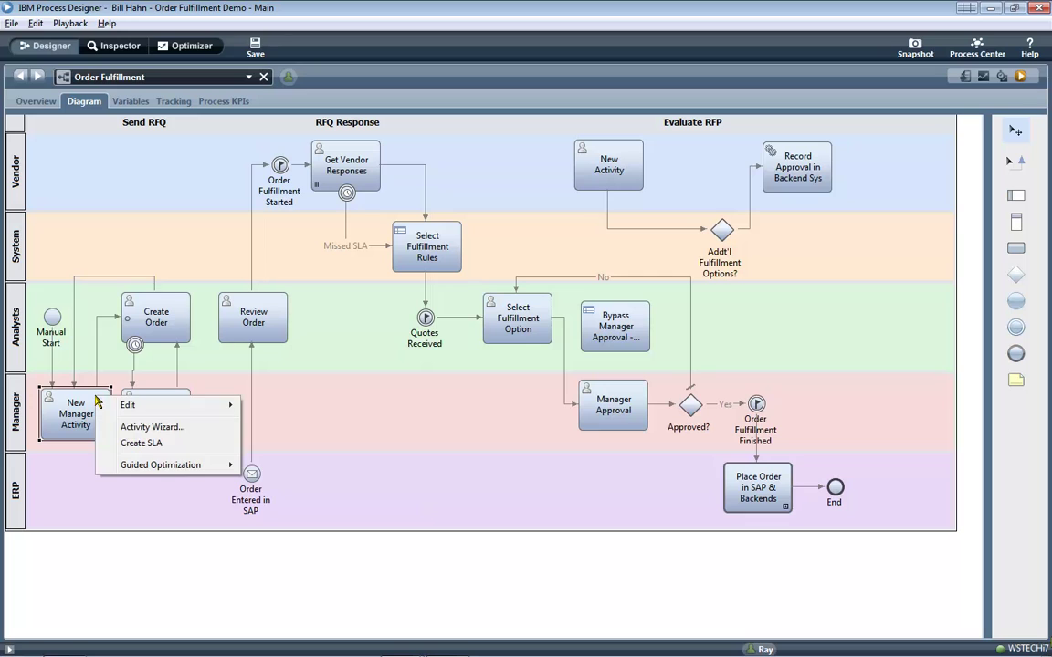
click(143, 427)
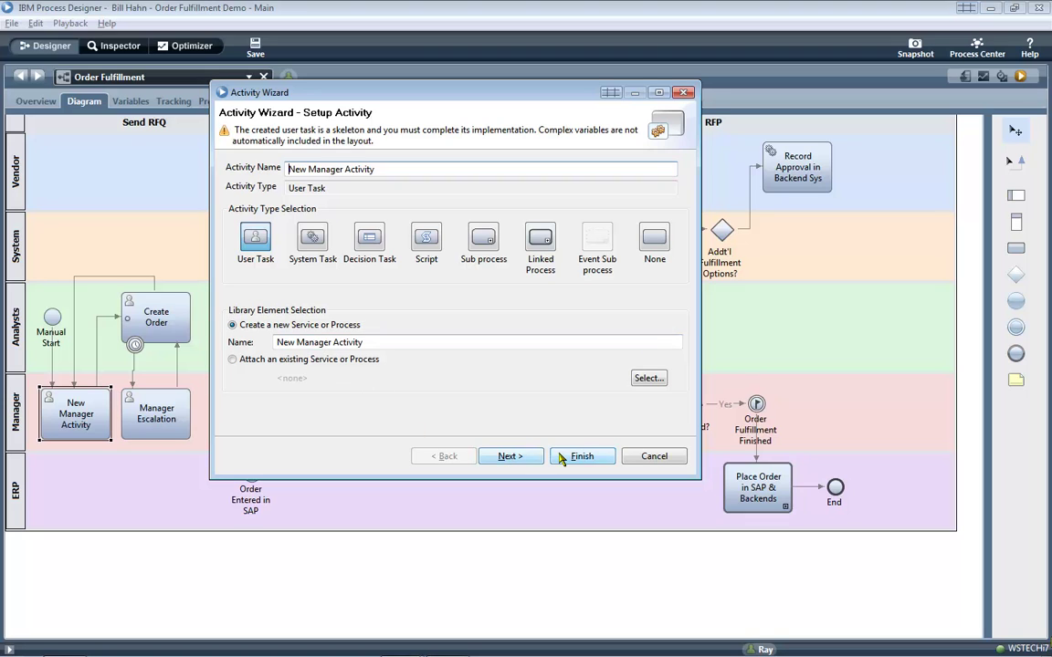
click(595, 456)
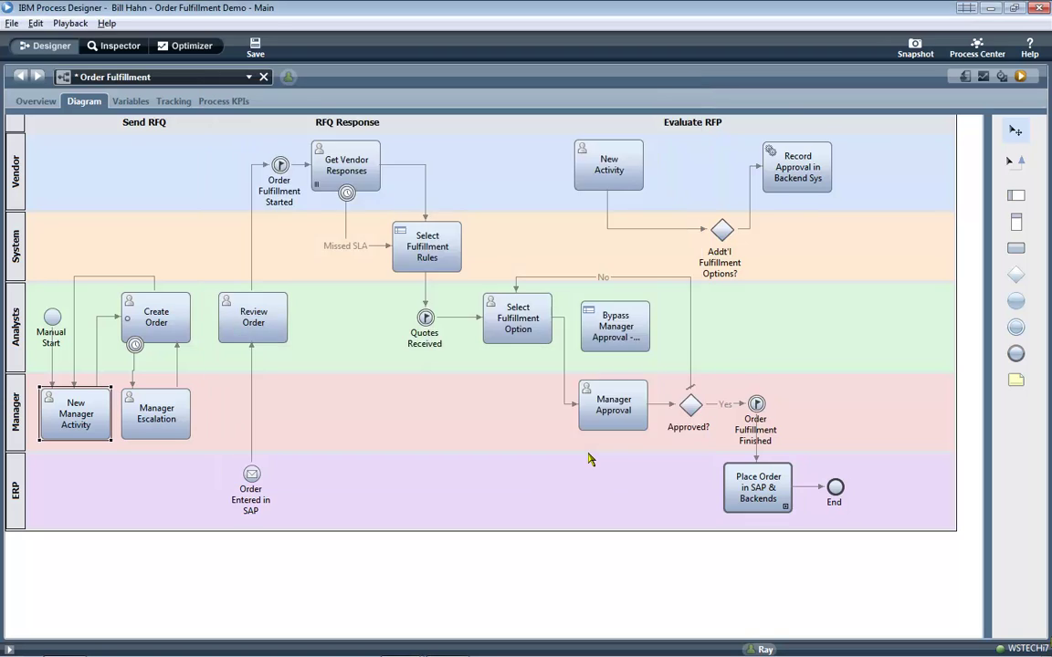
In the New Manager Activity service, rename the Coach step 'New Manager Activity Screen 1' and open its layout.
double_click(105, 402)
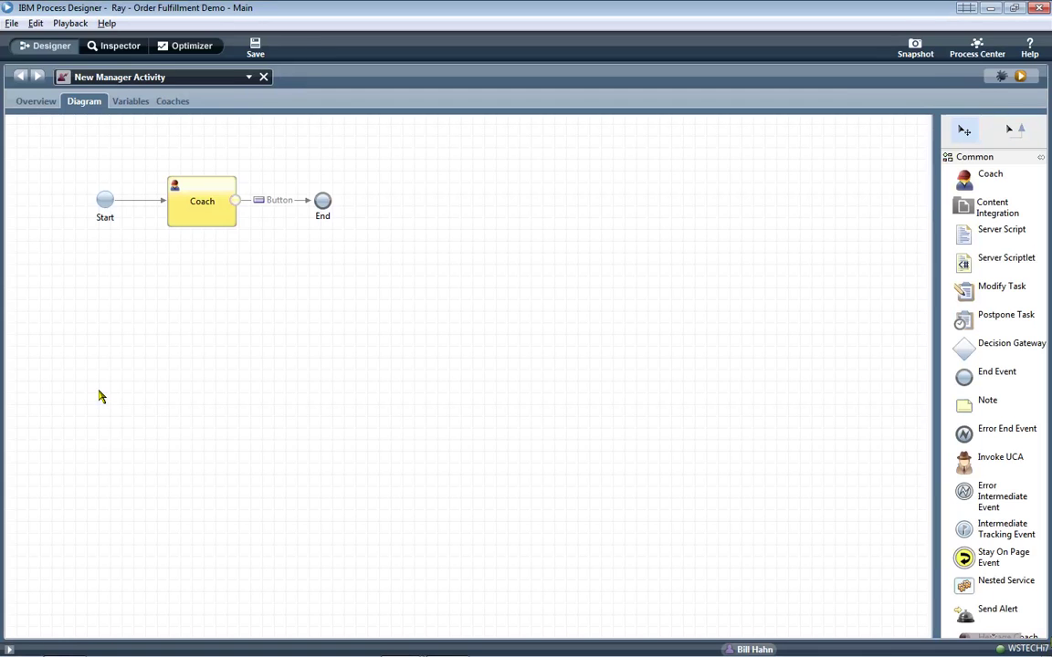
click(196, 212)
click(198, 202)
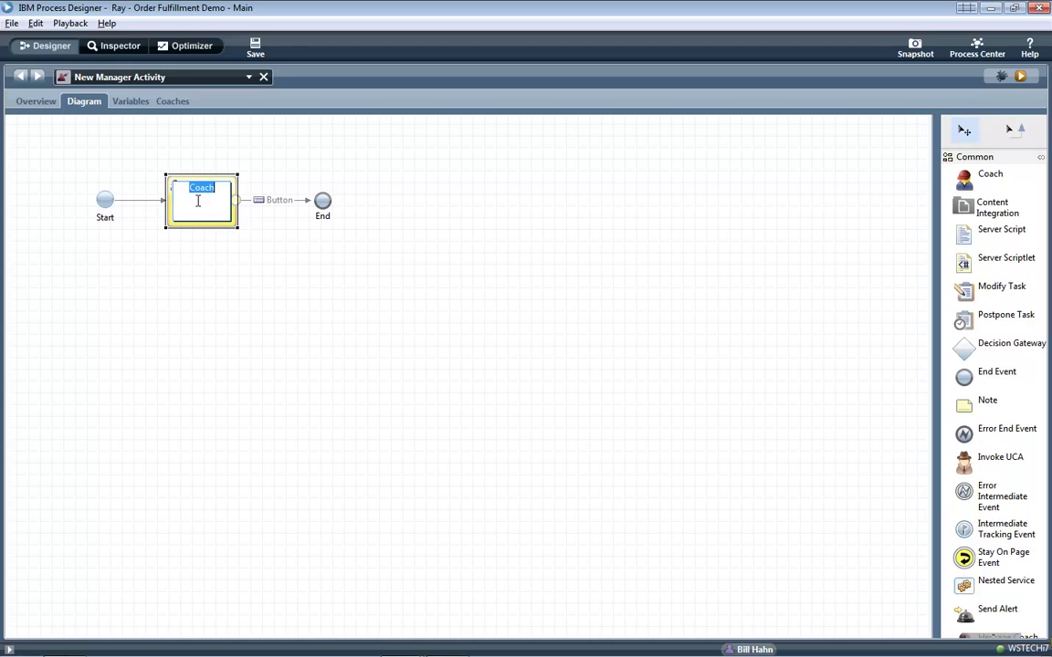
text(New Manager Activity Screen 1)
key(Return)
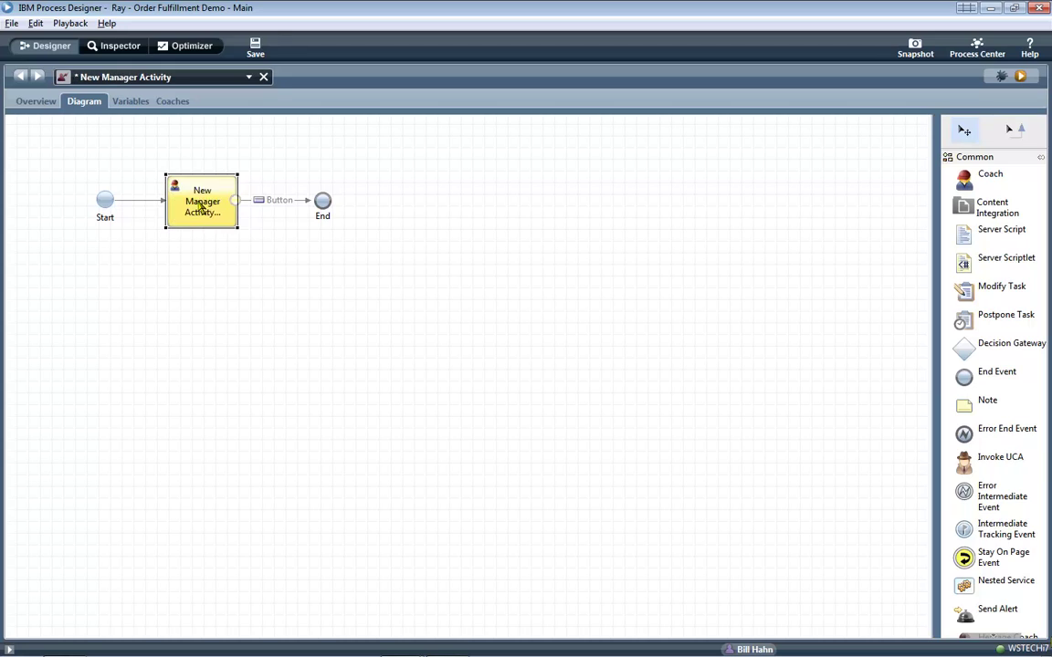
double_click(203, 192)
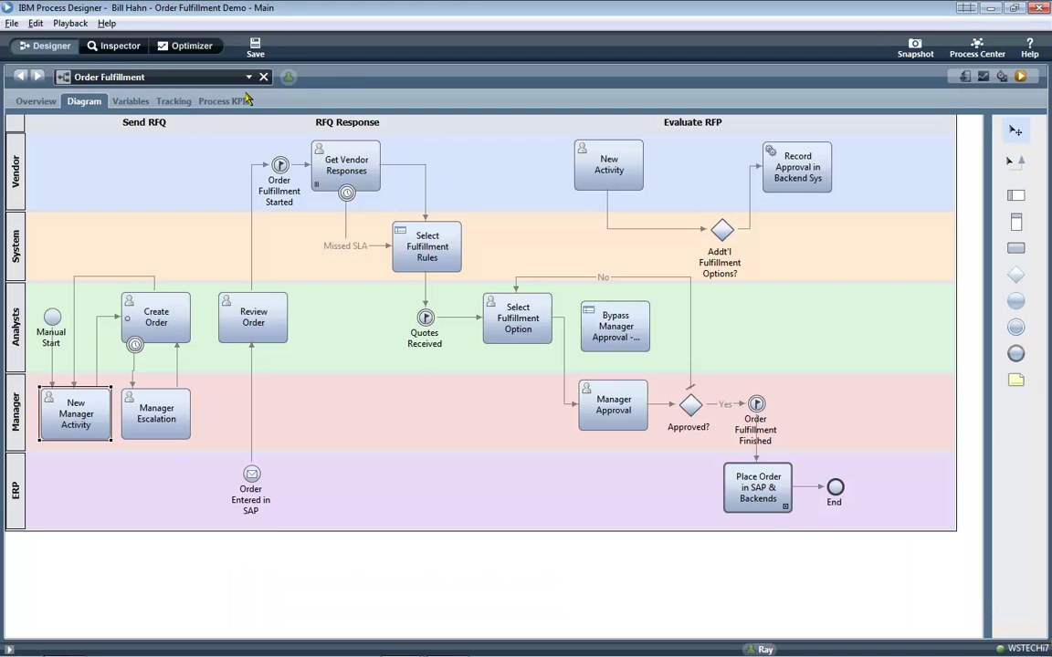
Refresh the Inspector, run the Create Order task and submit its order form.
click(111, 46)
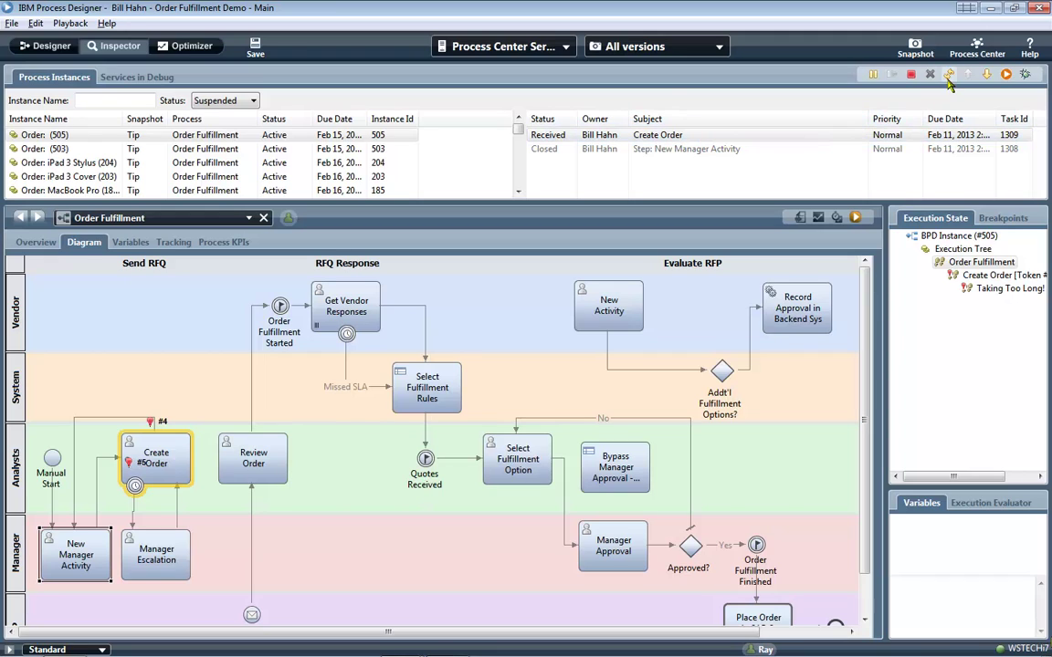
click(948, 76)
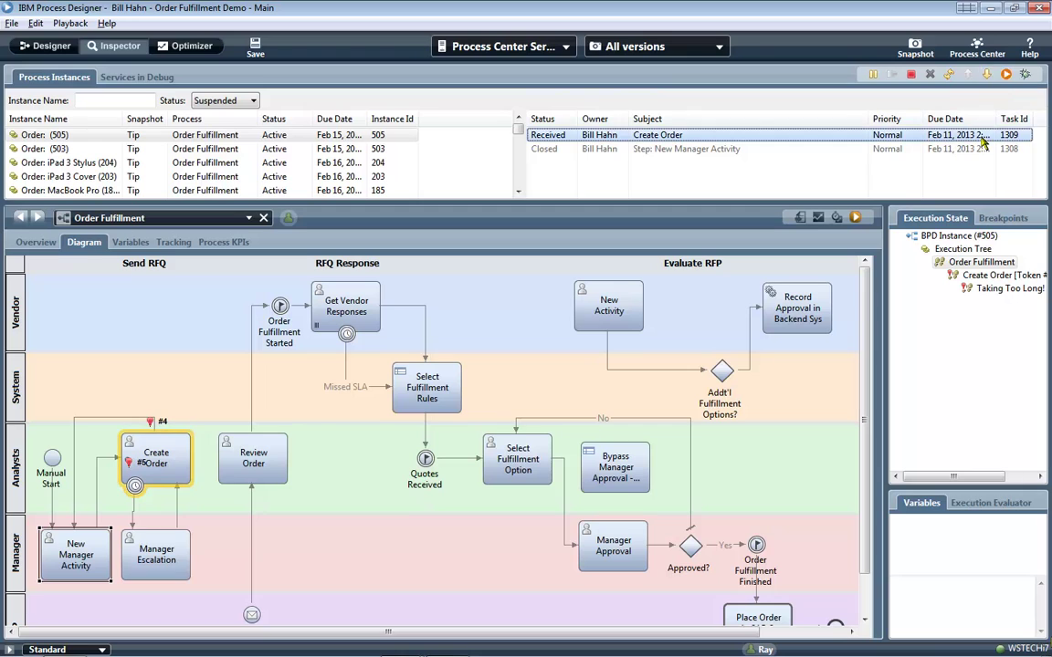
click(1005, 76)
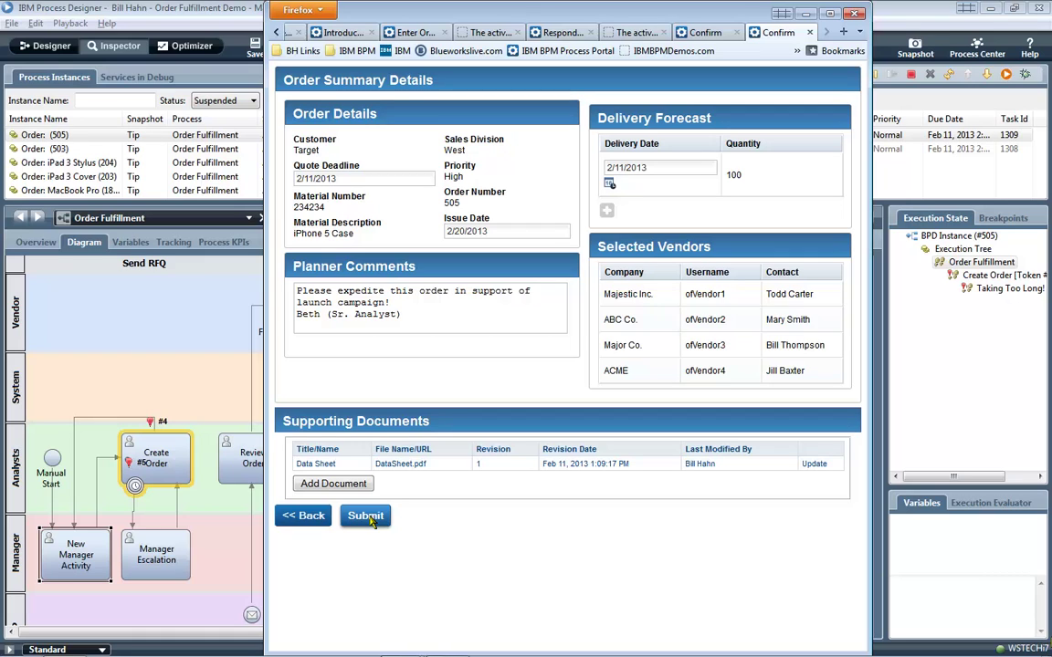
click(368, 517)
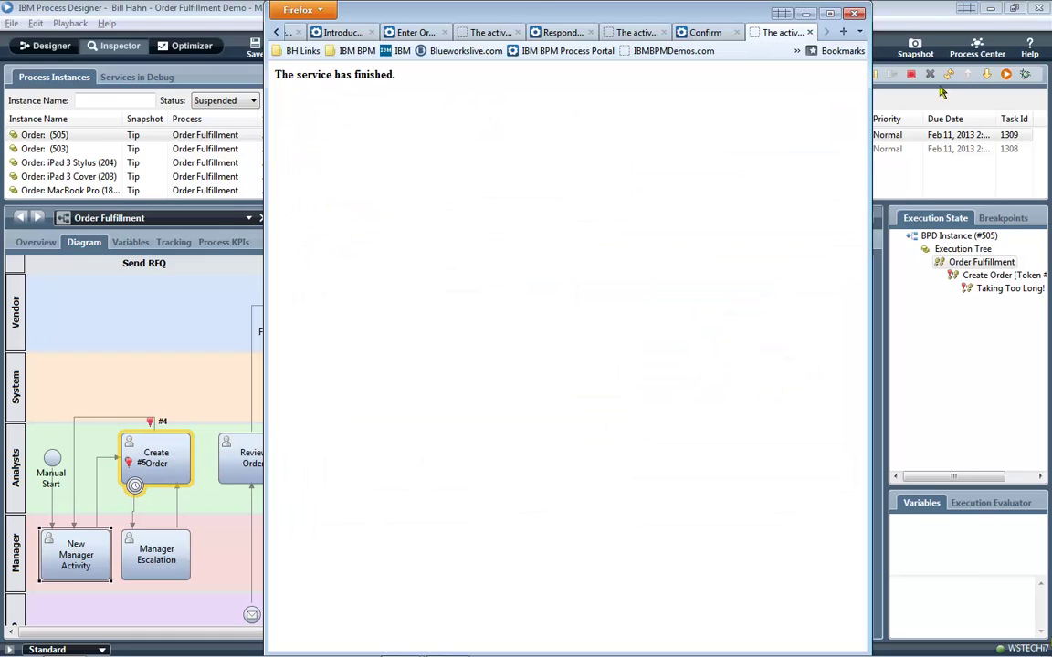
click(949, 76)
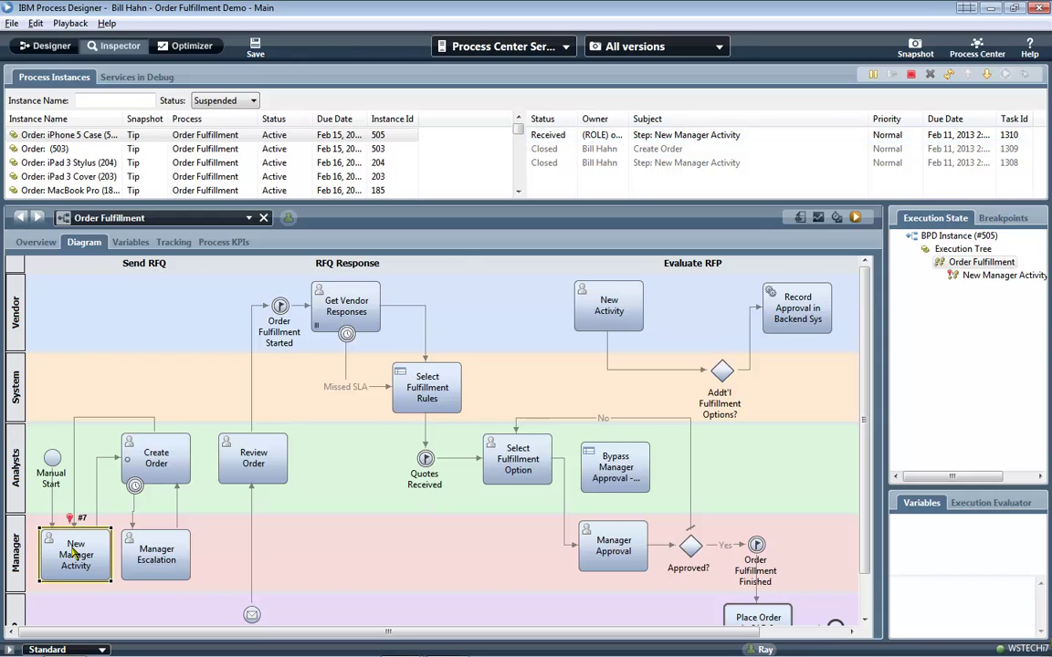
Run task 1310 to preview the New Manager Activity coach, then return to its editor.
click(701, 135)
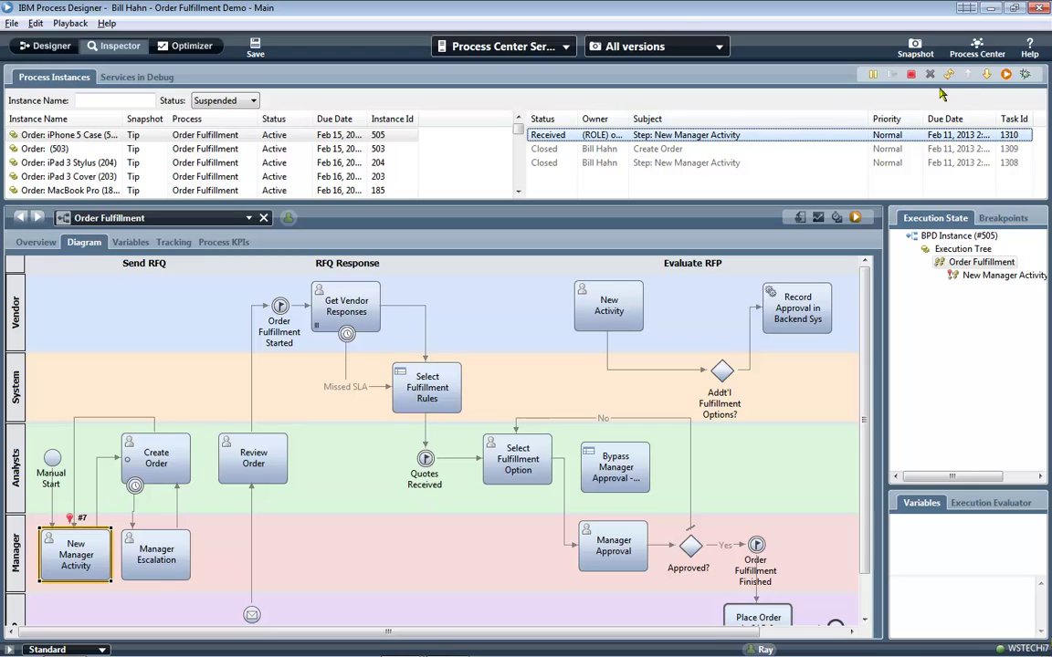
click(1006, 75)
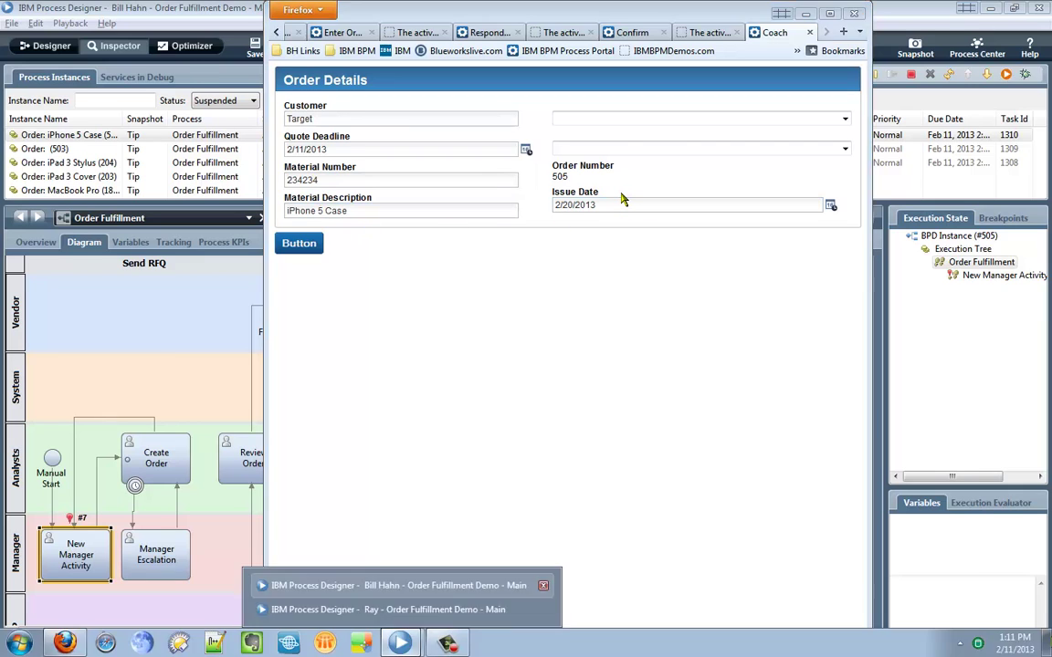
key(alt+Tab)
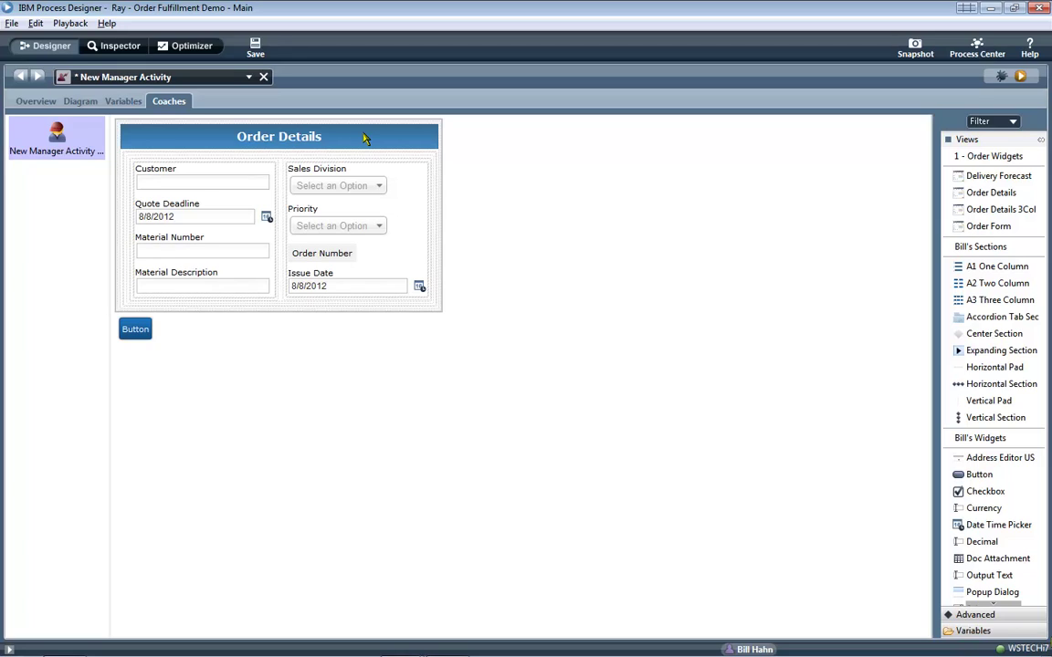
Drag Order Details 3Col and Order Form views onto the coach, then undo, leaving only the Button.
click(364, 137)
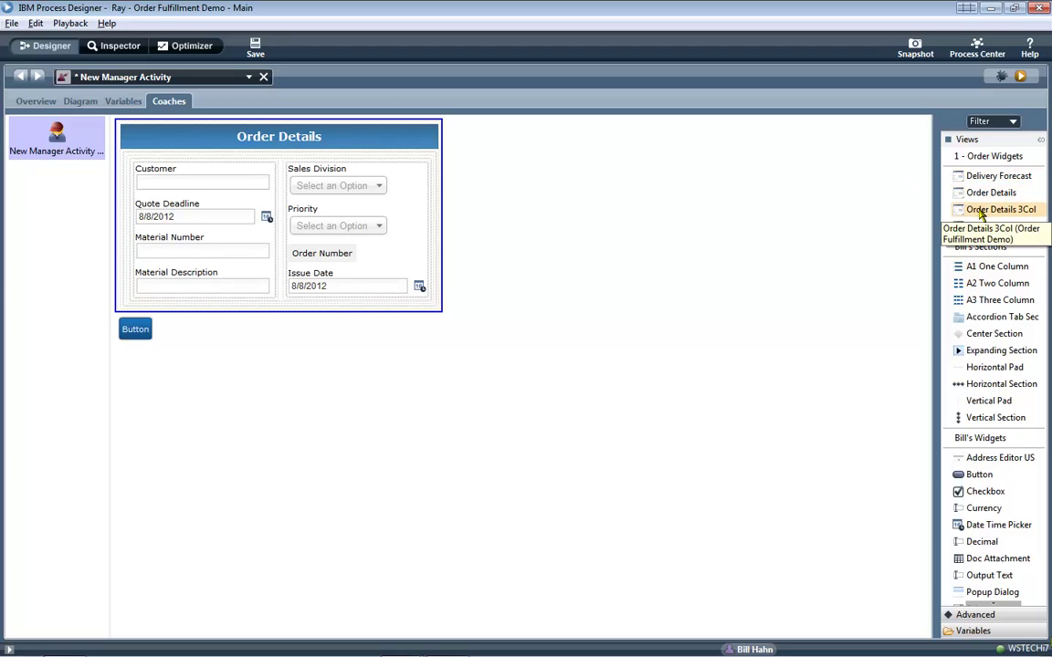
drag(982, 213, 827, 184)
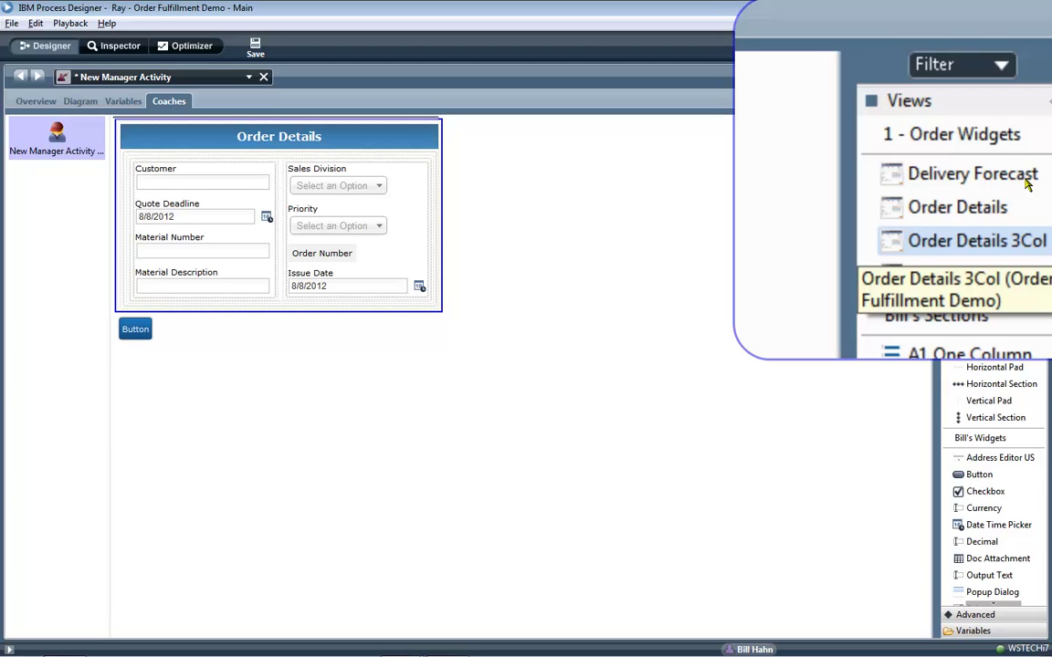
drag(1000, 209, 809, 182)
drag(980, 235, 780, 160)
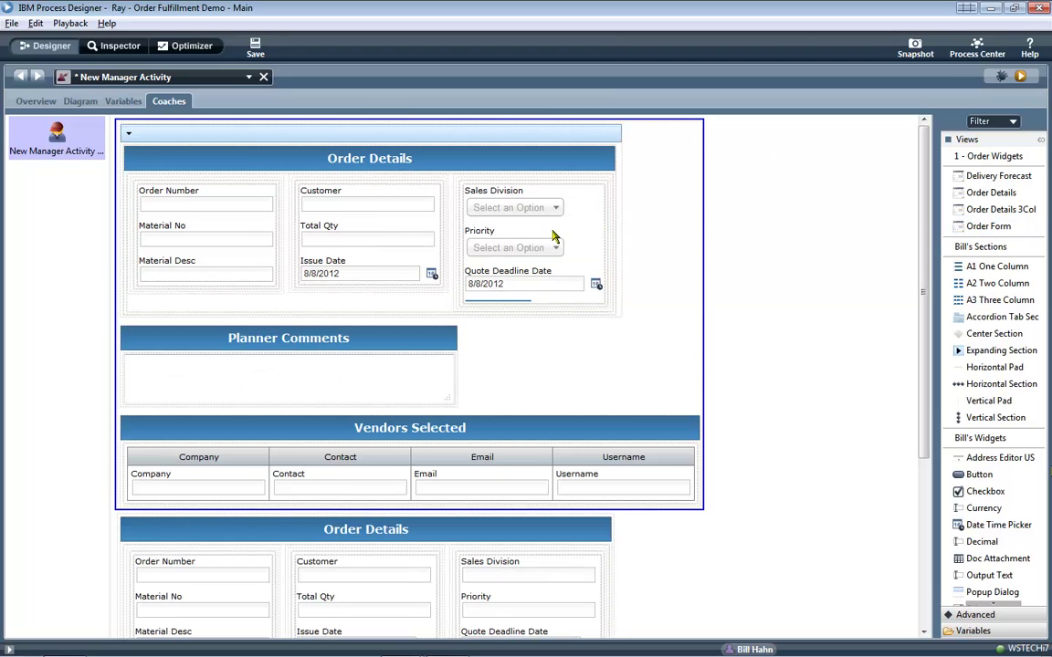
key(ctrl+z)
key(ctrl+z)
key(ctrl+z)
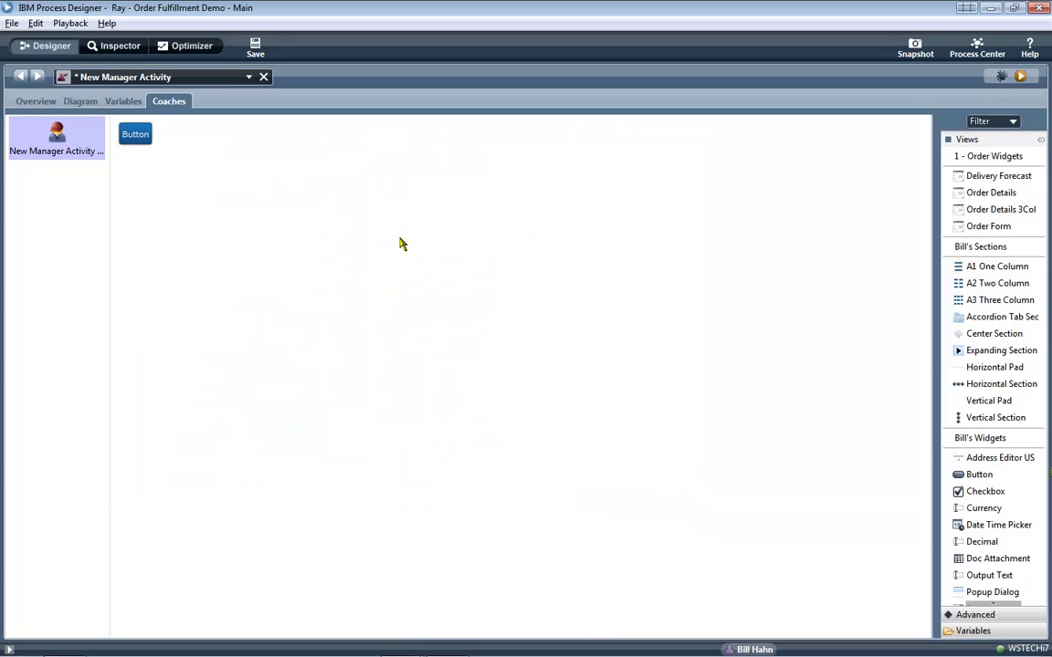
Expand the order variable's fields under Variables and drag order onto the coach canvas.
click(968, 140)
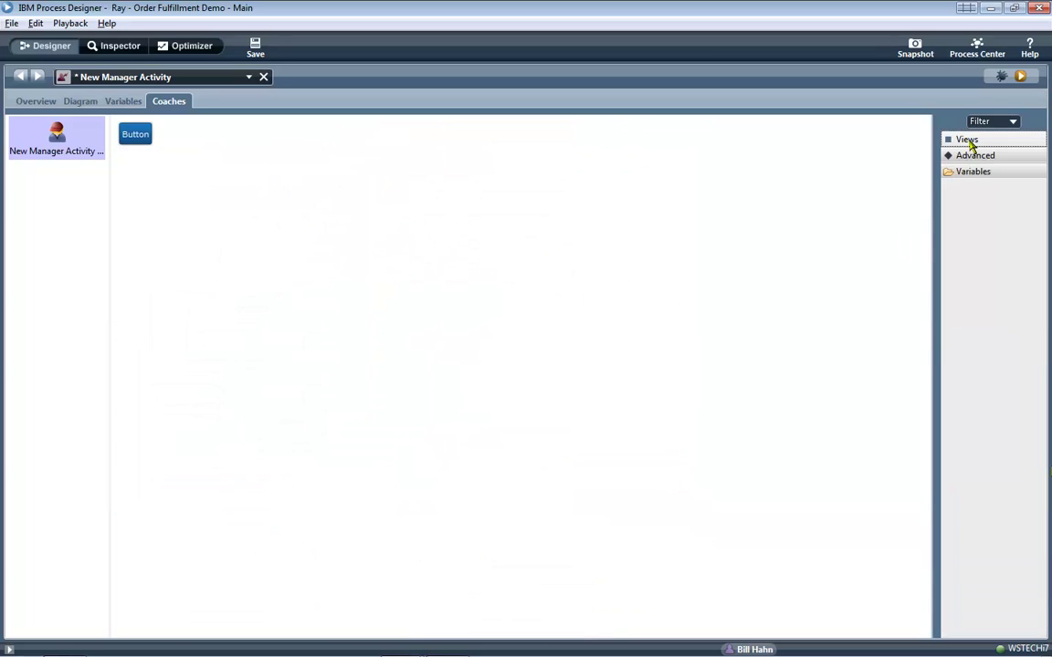
click(972, 172)
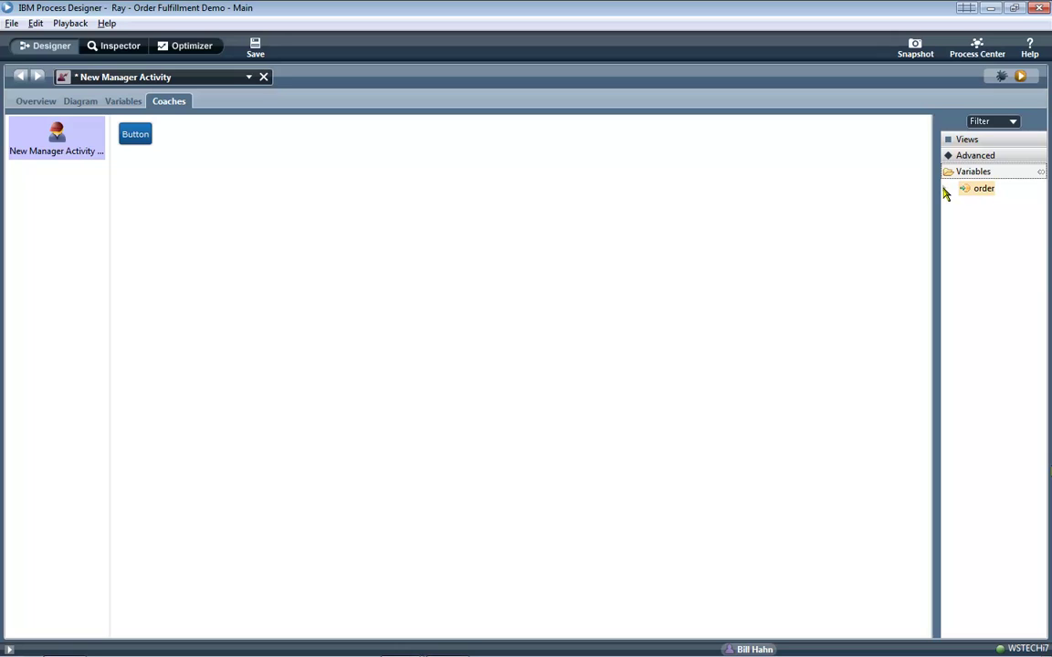
click(945, 191)
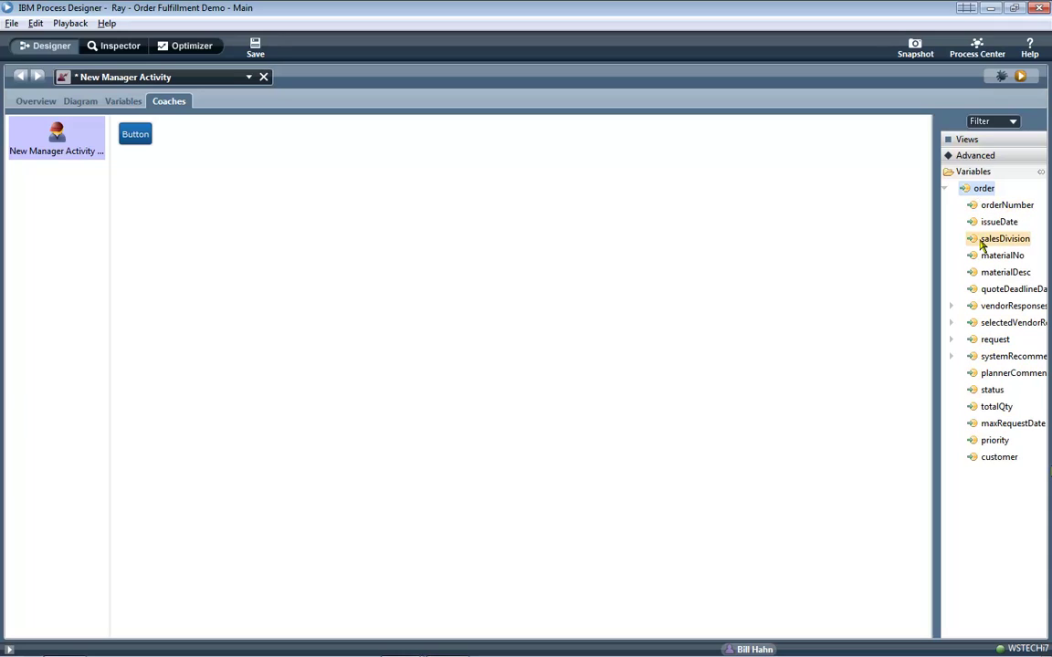
drag(981, 192, 803, 207)
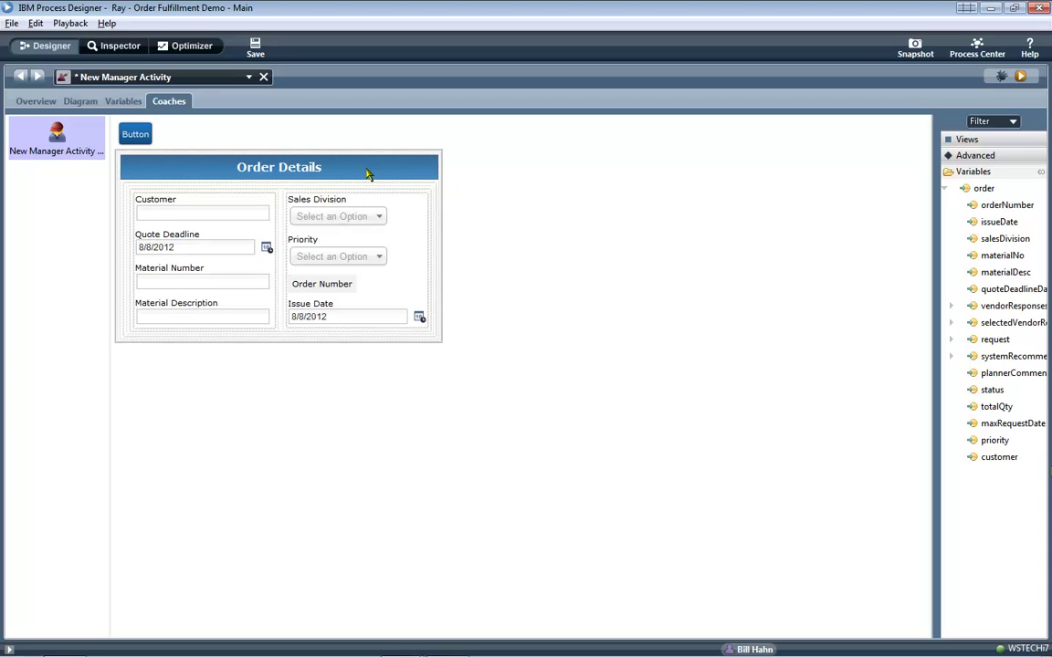
Inspect the Order Details section's binding in the variable picker, showing all variables, without changing it.
click(353, 169)
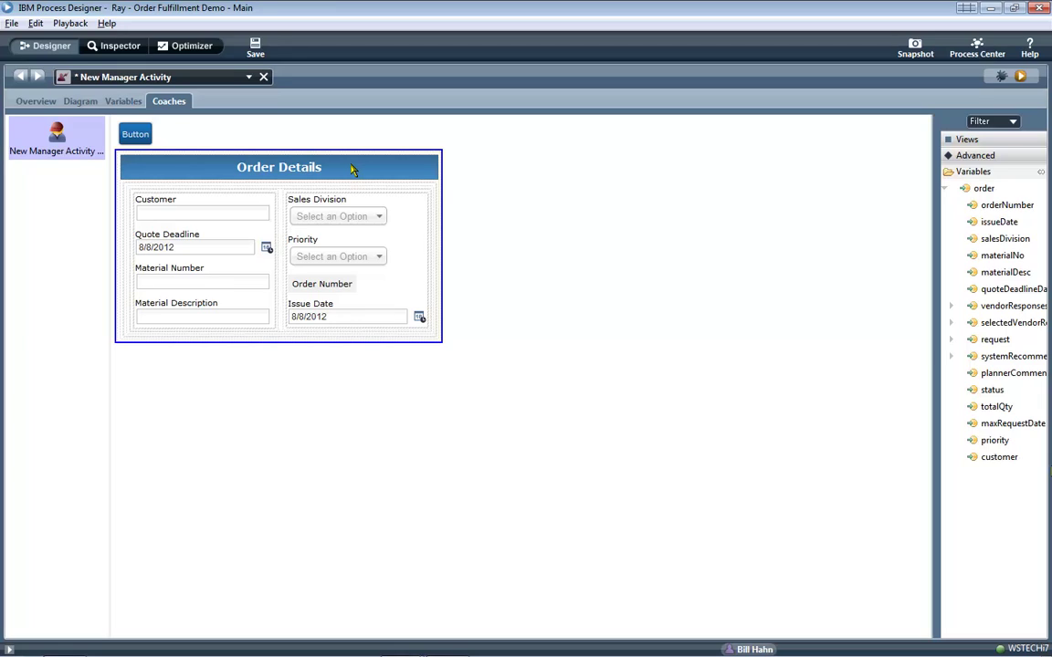
click(352, 170)
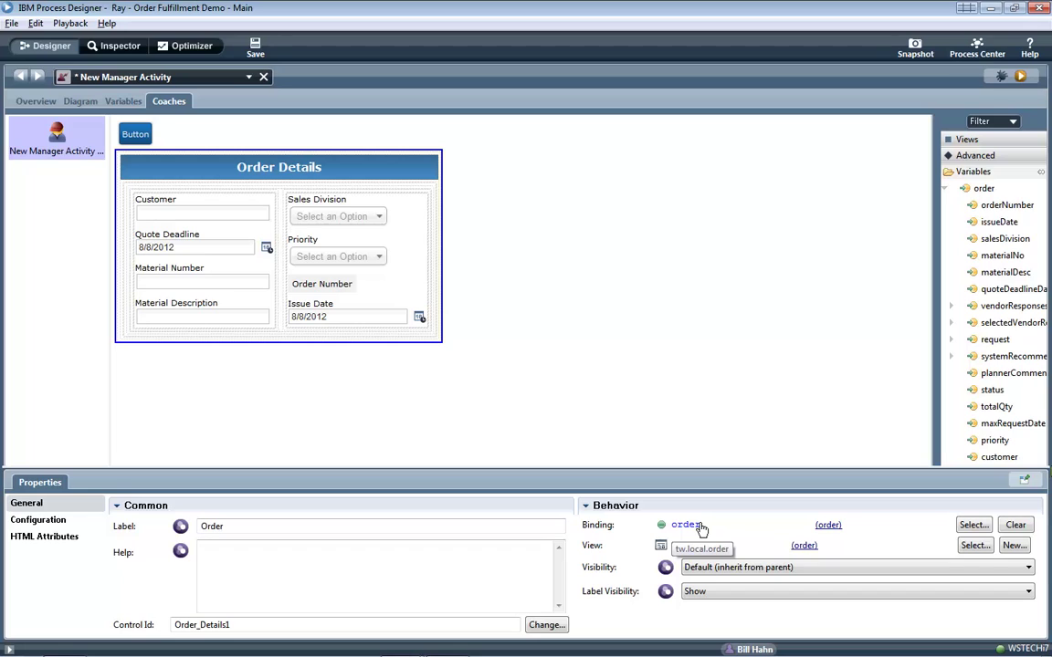
click(971, 526)
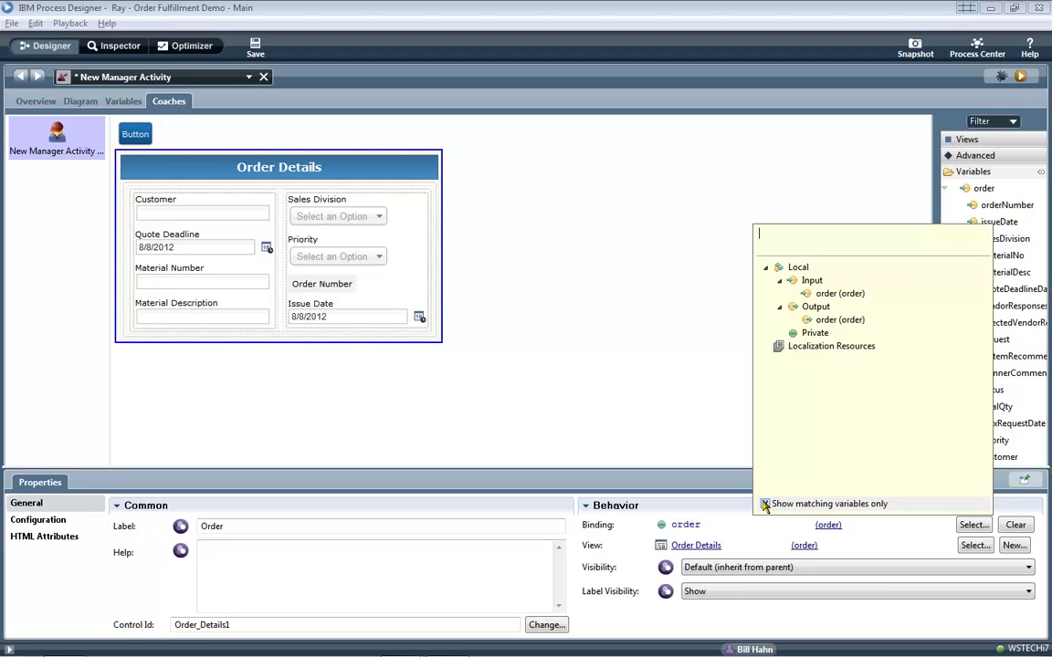
click(765, 505)
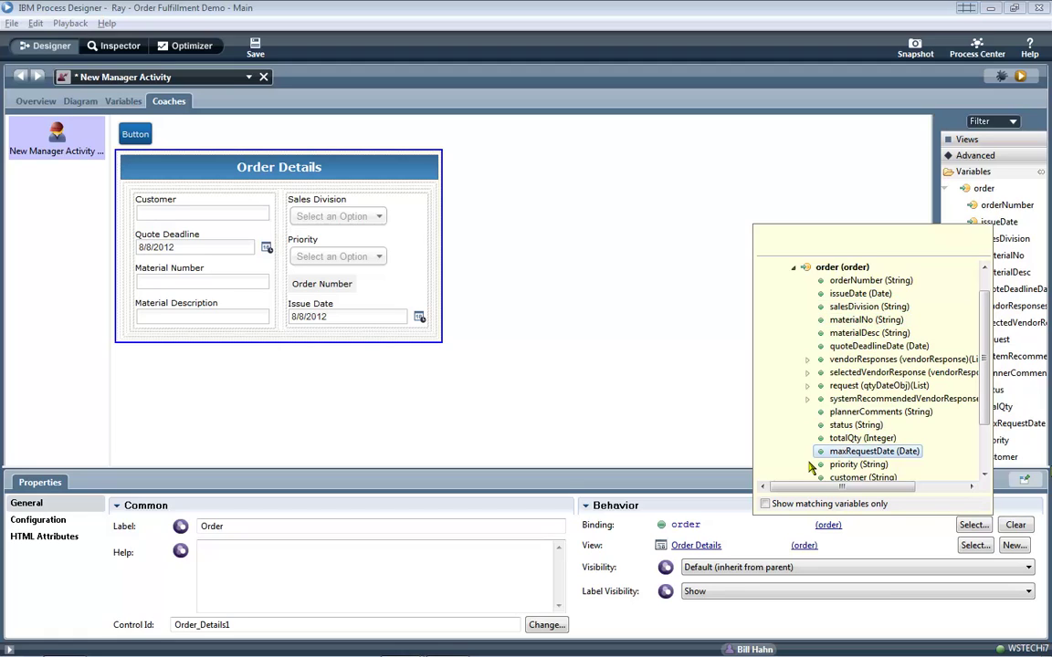
click(690, 434)
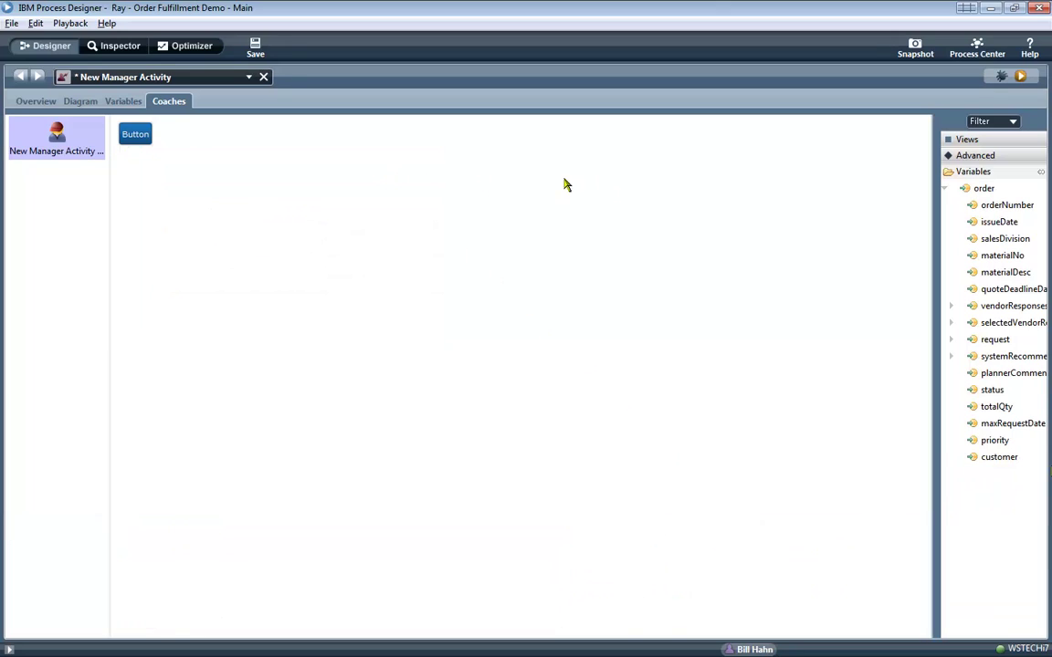
Add a Vertical Section labelled Order Details, an Order Details 3Col view, and A3 Three Column columns.
click(968, 139)
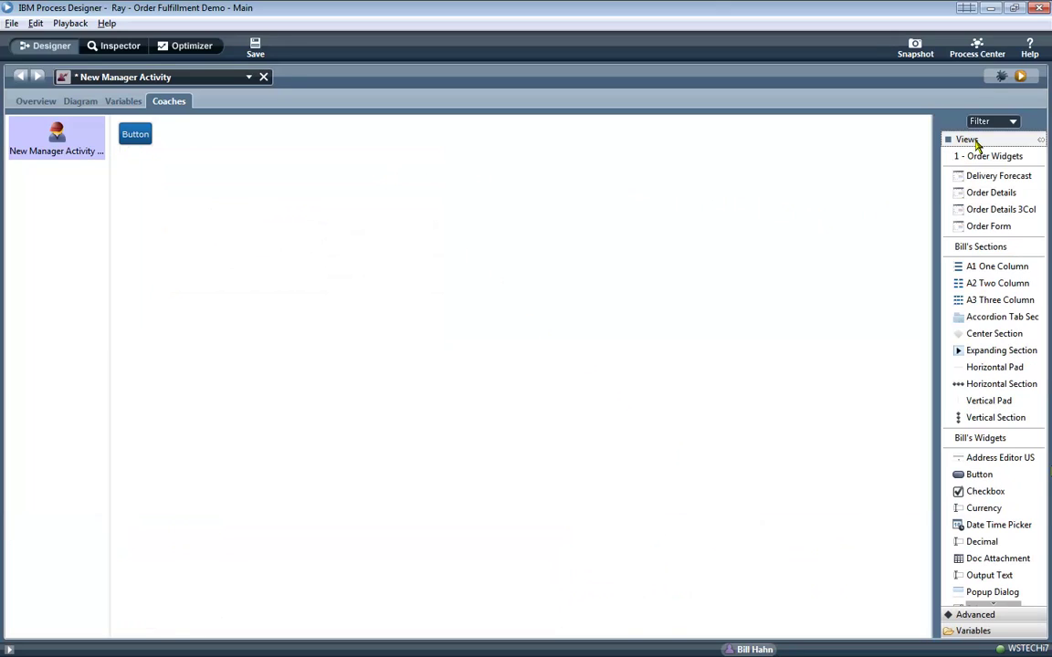
drag(998, 419, 763, 336)
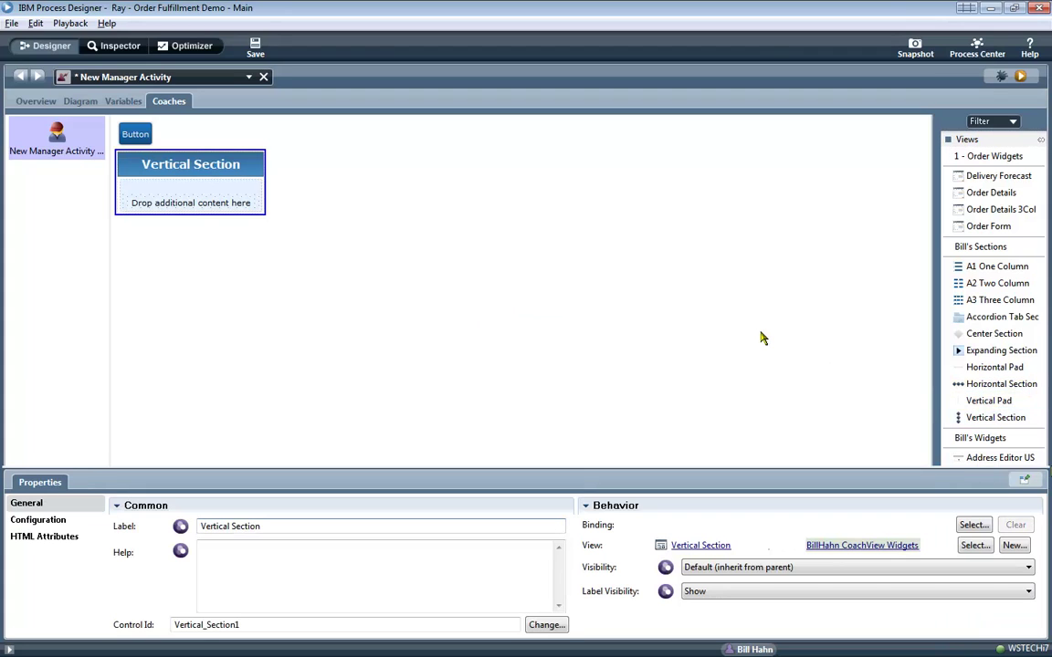
text(Order Details)
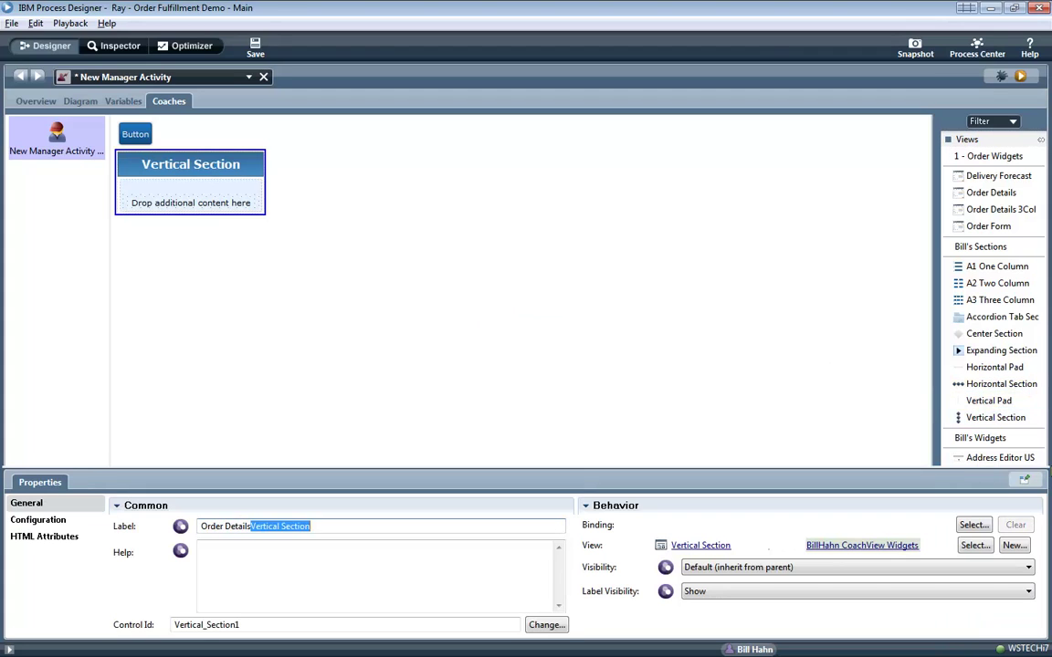
key(Delete)
click(726, 288)
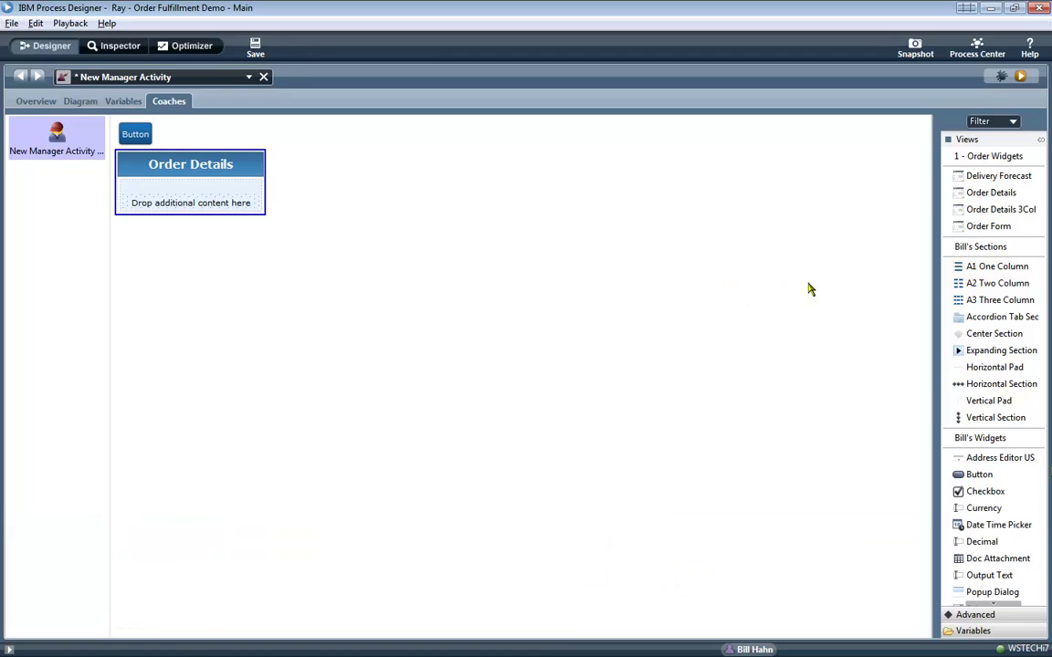
drag(981, 210, 745, 220)
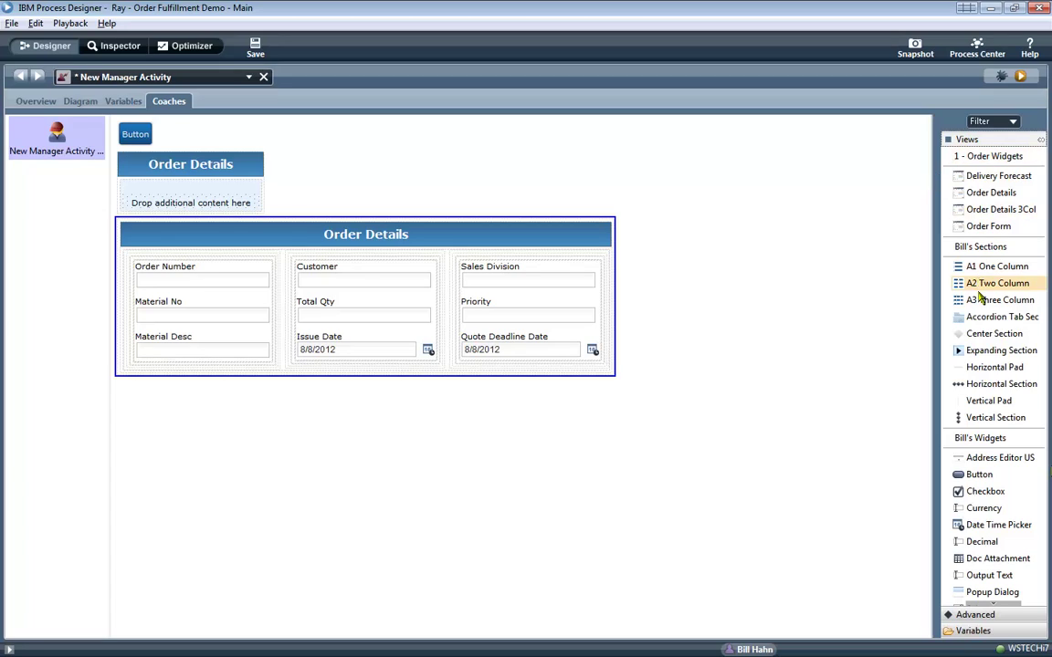
drag(977, 300, 204, 202)
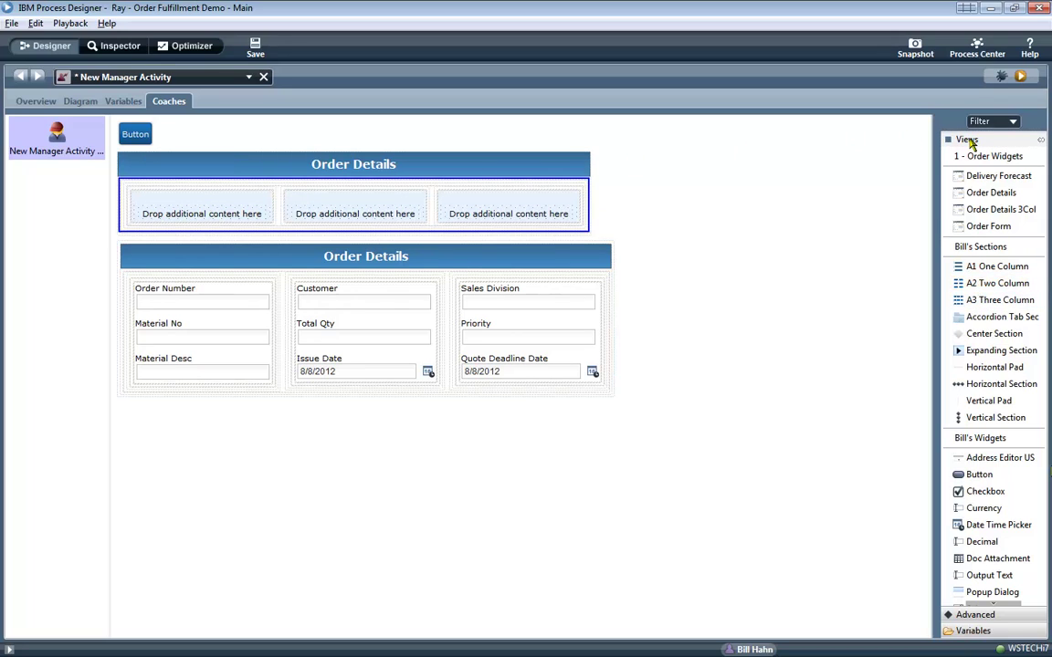
Drag orderNumber, materialNo and materialDesc into the first column.
click(966, 139)
click(972, 172)
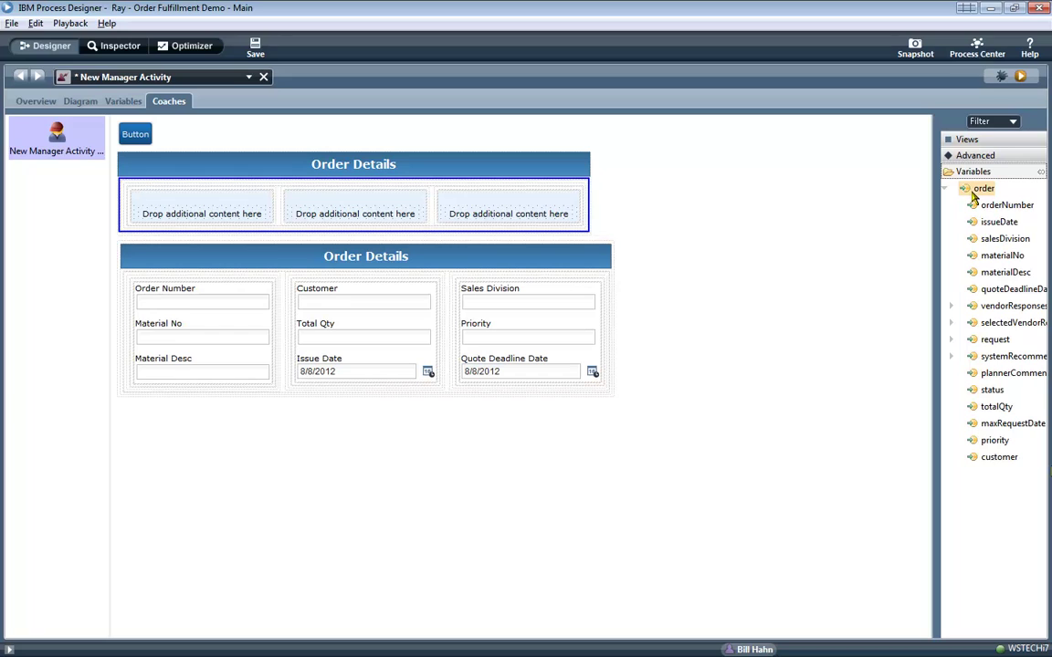
drag(985, 207, 256, 203)
drag(1002, 255, 266, 222)
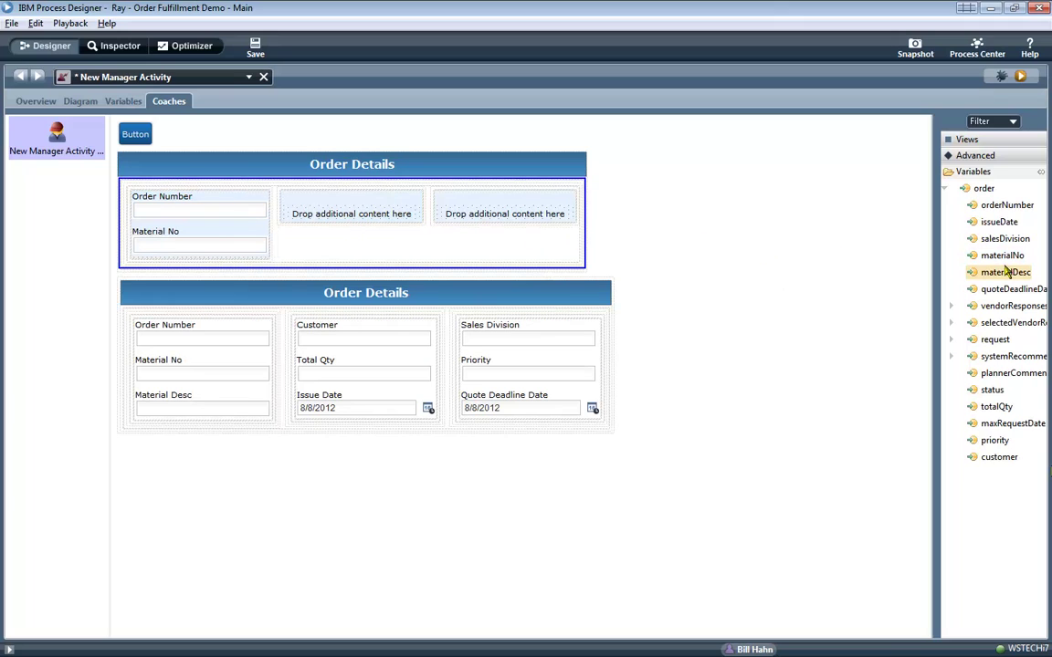
drag(1001, 272, 223, 252)
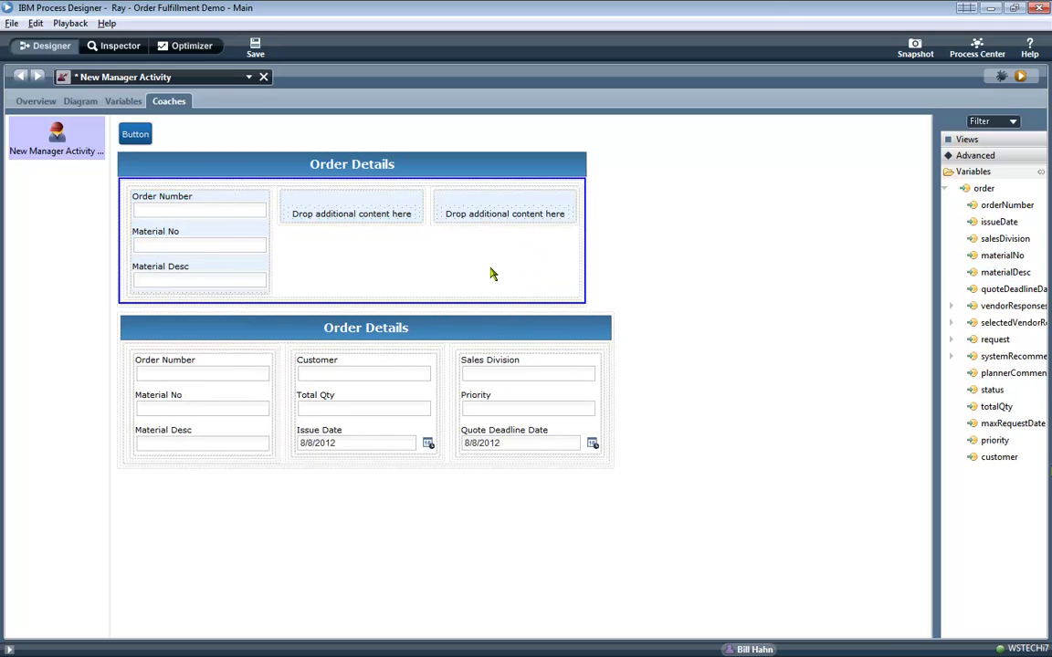
Put customer, totalQty, issueDate in the second column and salesDivision, priority, quoteDeadlineDate in the third.
drag(999, 456, 392, 214)
drag(996, 406, 420, 230)
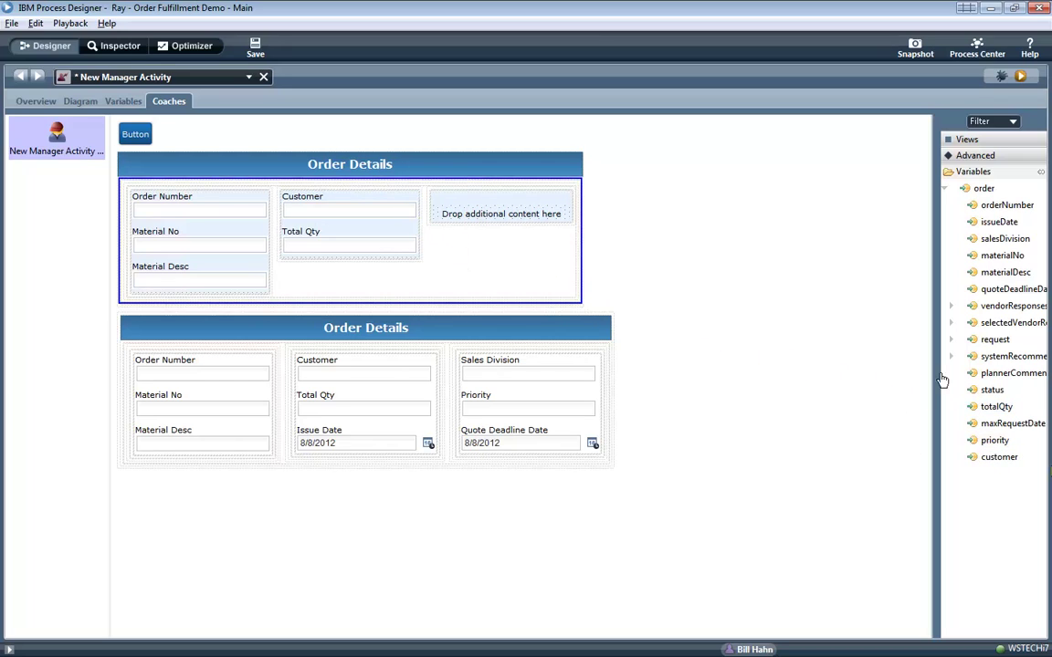
drag(999, 222, 404, 260)
drag(995, 240, 514, 200)
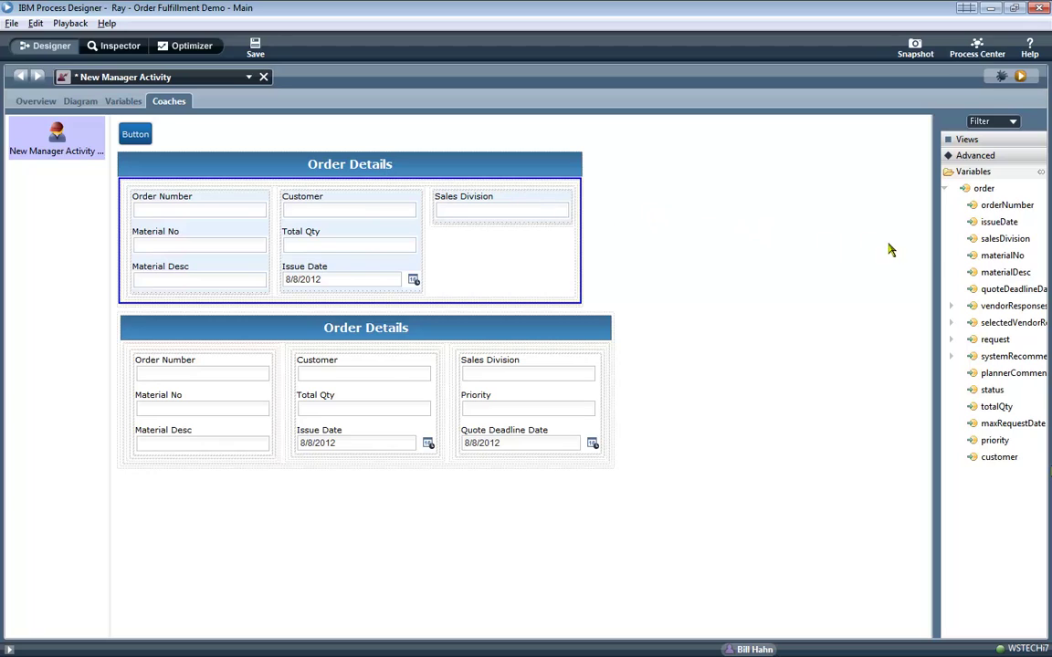
drag(993, 440, 544, 230)
drag(1012, 289, 521, 267)
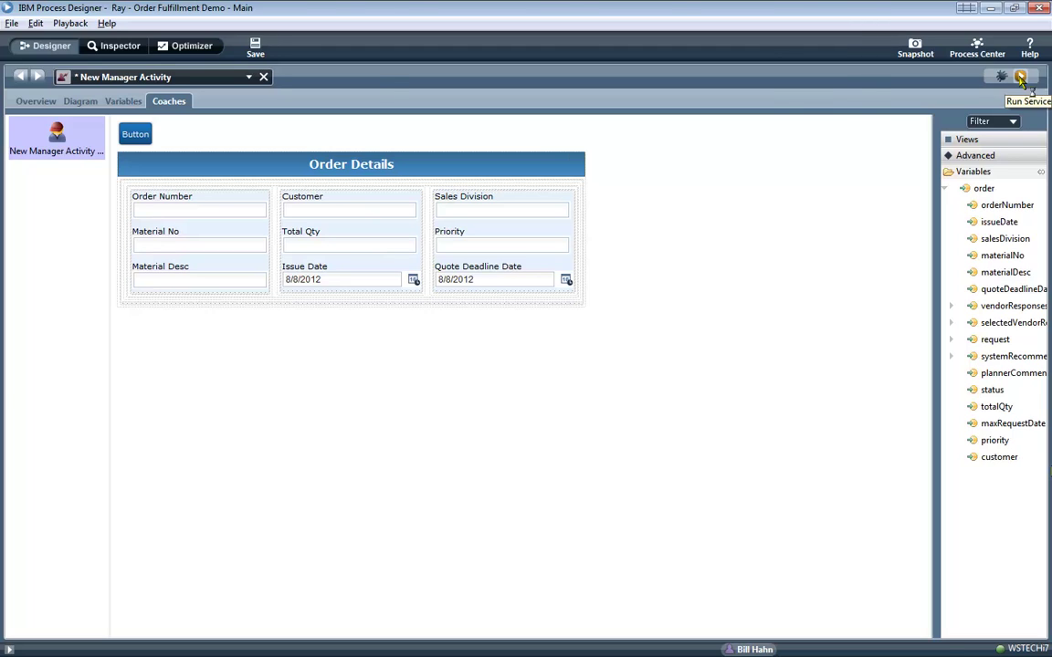
Preview the coach, move Material Desc and Material No to other columns, and preview again.
click(1021, 77)
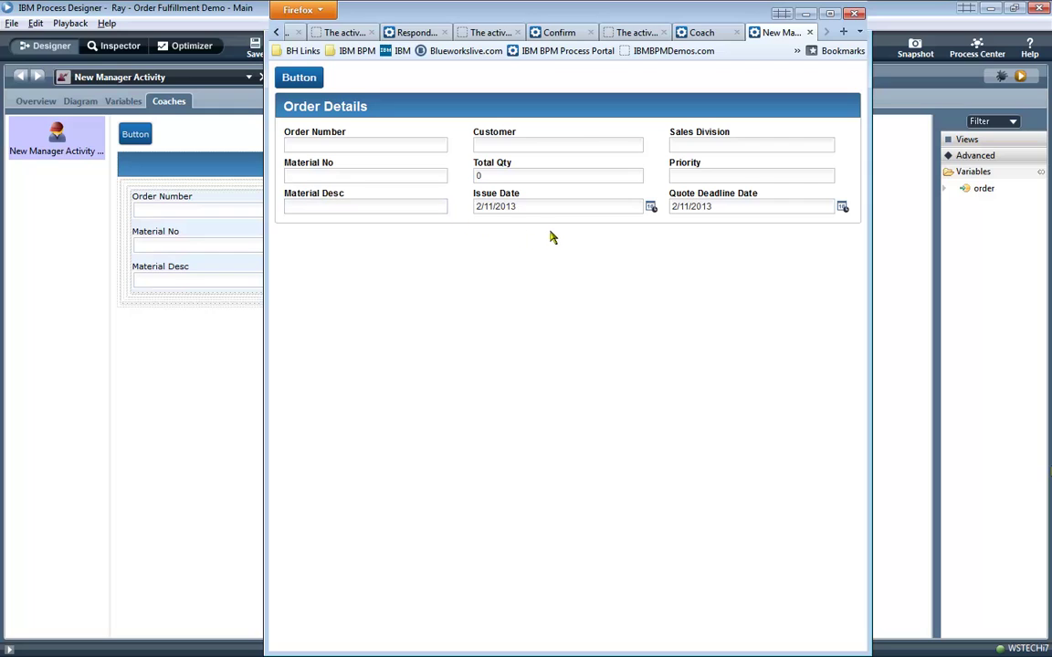
click(227, 284)
drag(227, 279, 277, 272)
click(234, 242)
drag(235, 242, 336, 329)
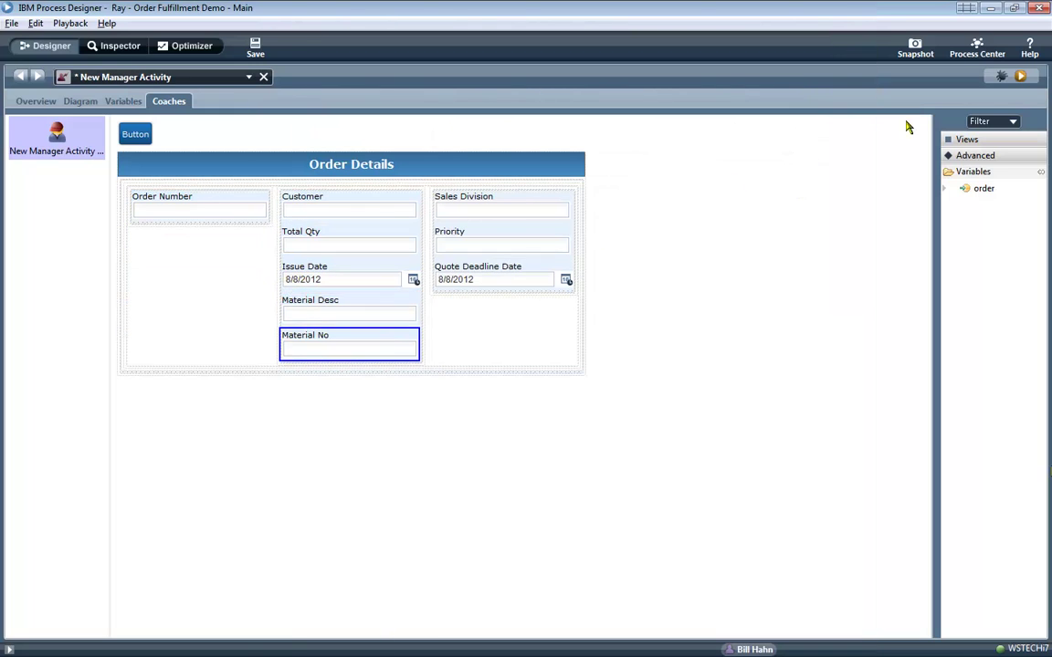
click(1020, 76)
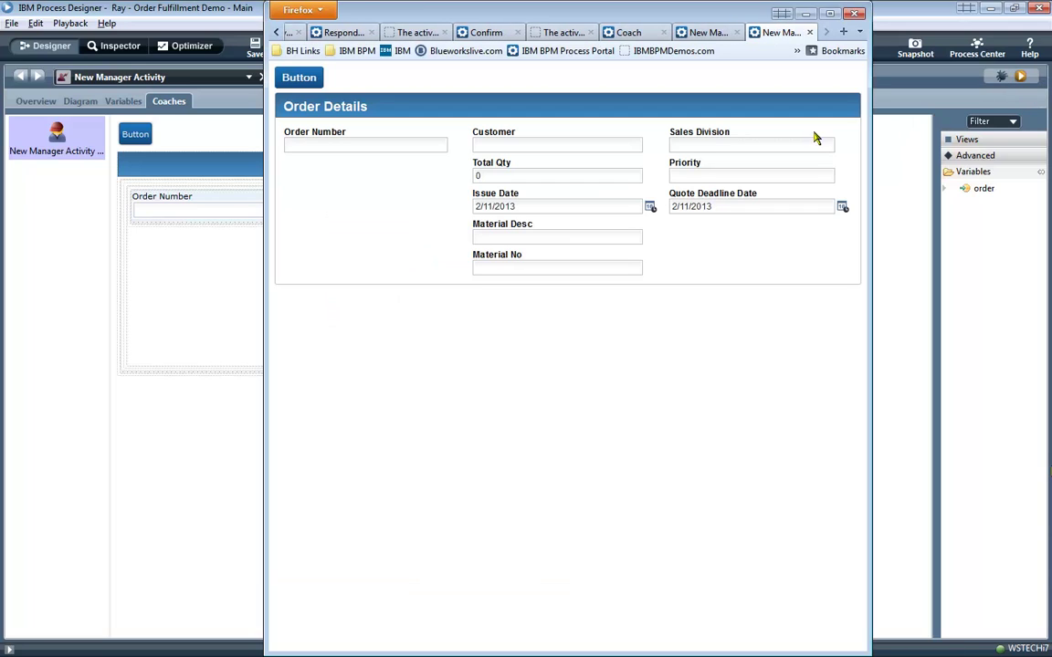
click(212, 300)
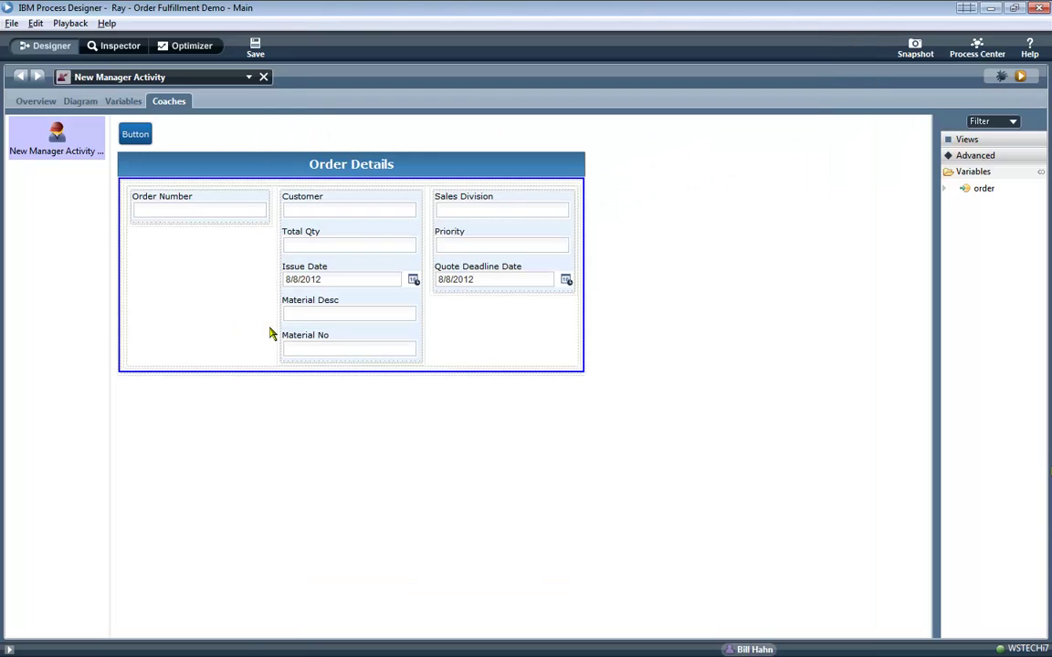
Undo the field moves, then save and preview the coach in the browser.
key(ctrl+z)
key(ctrl+z)
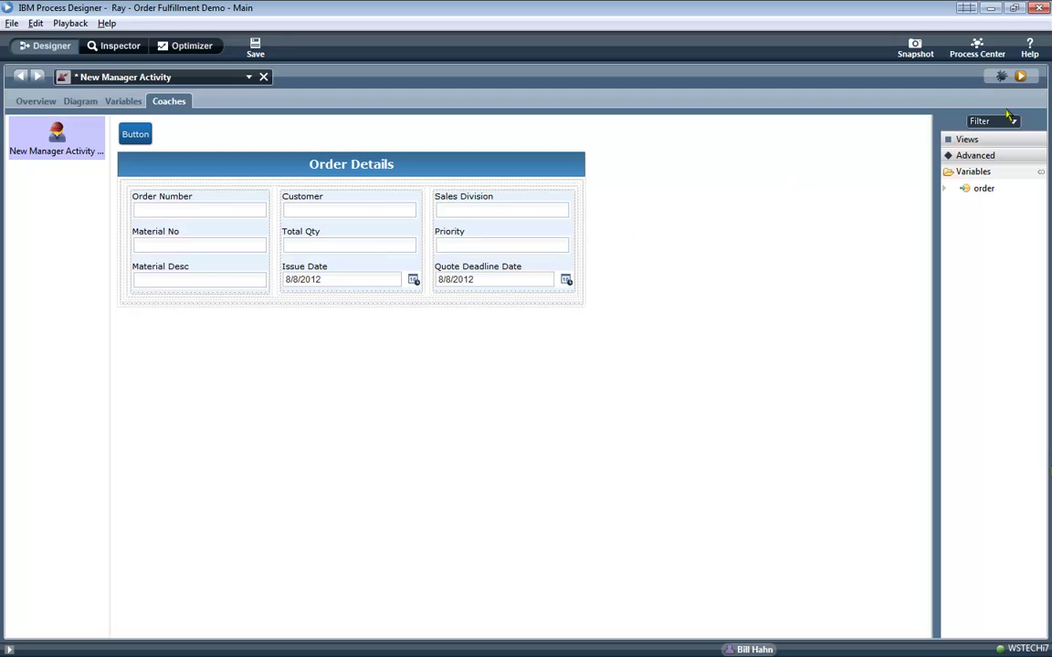
click(1020, 76)
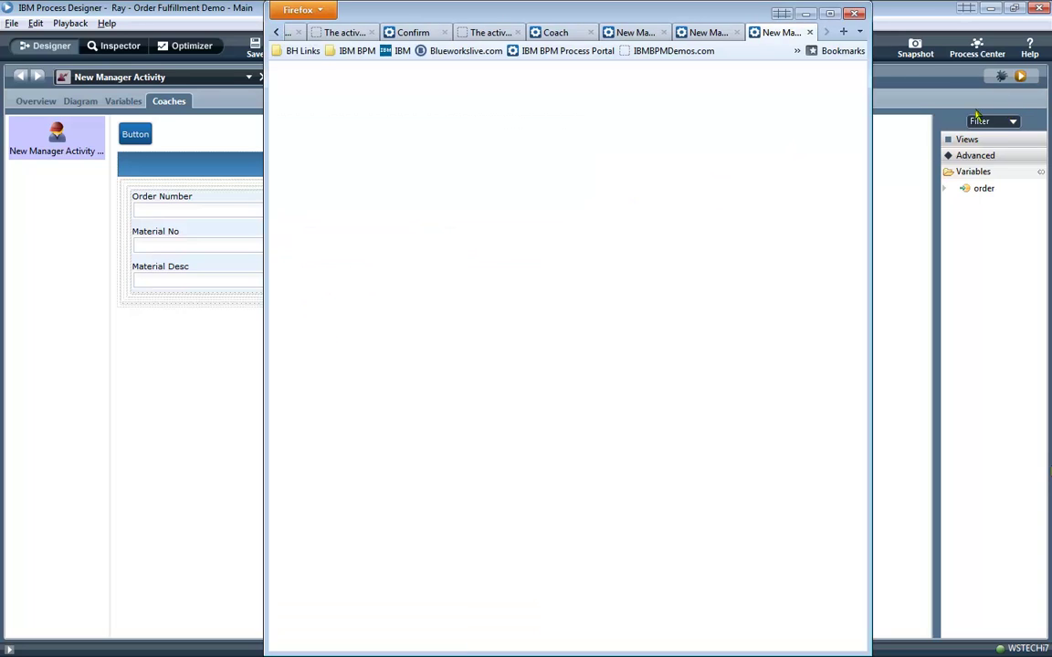
click(899, 215)
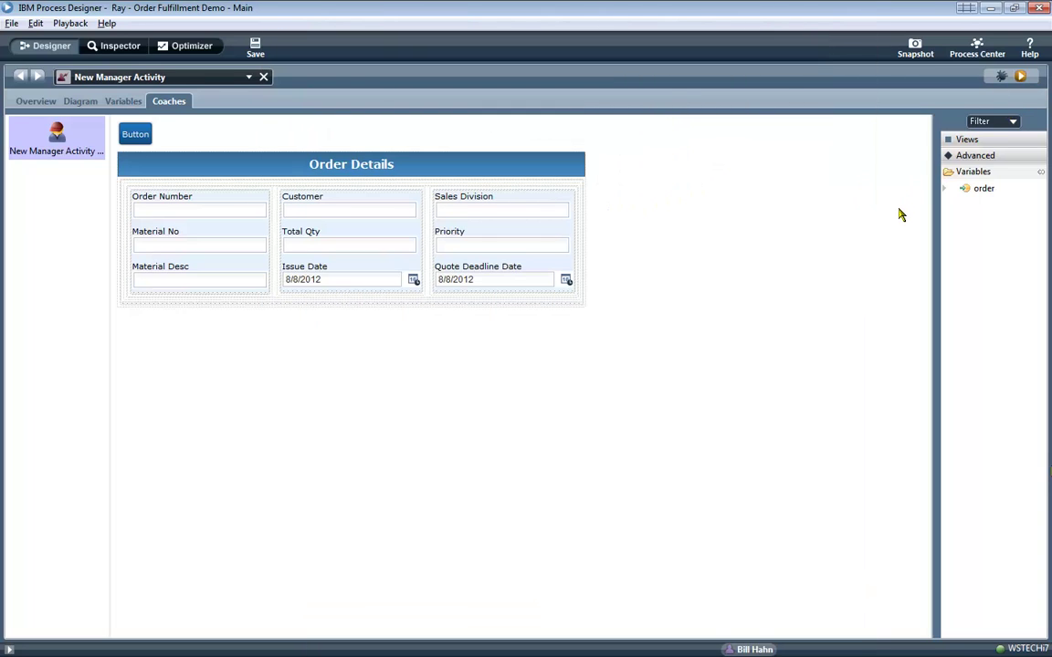
Place the vendorResponses variable as a table below Order Details.
click(944, 189)
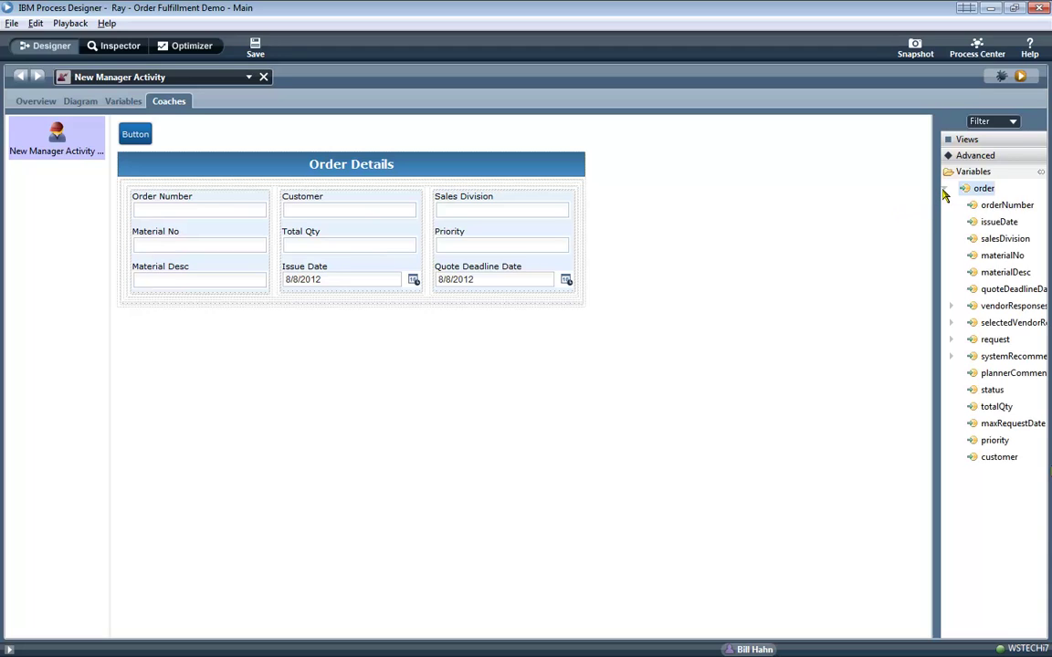
click(951, 307)
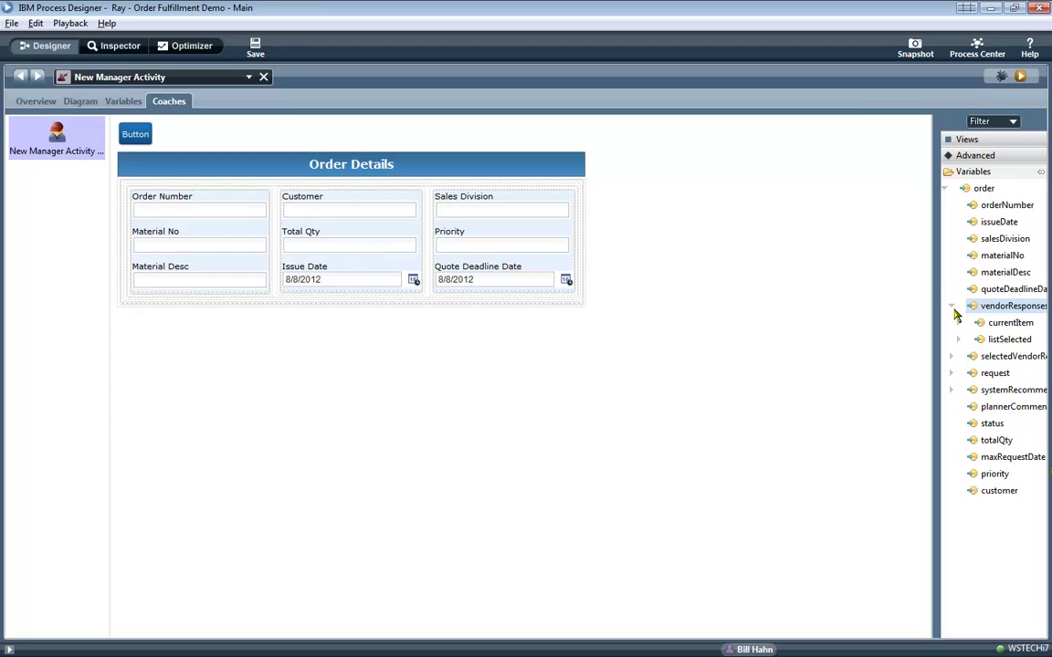
click(951, 308)
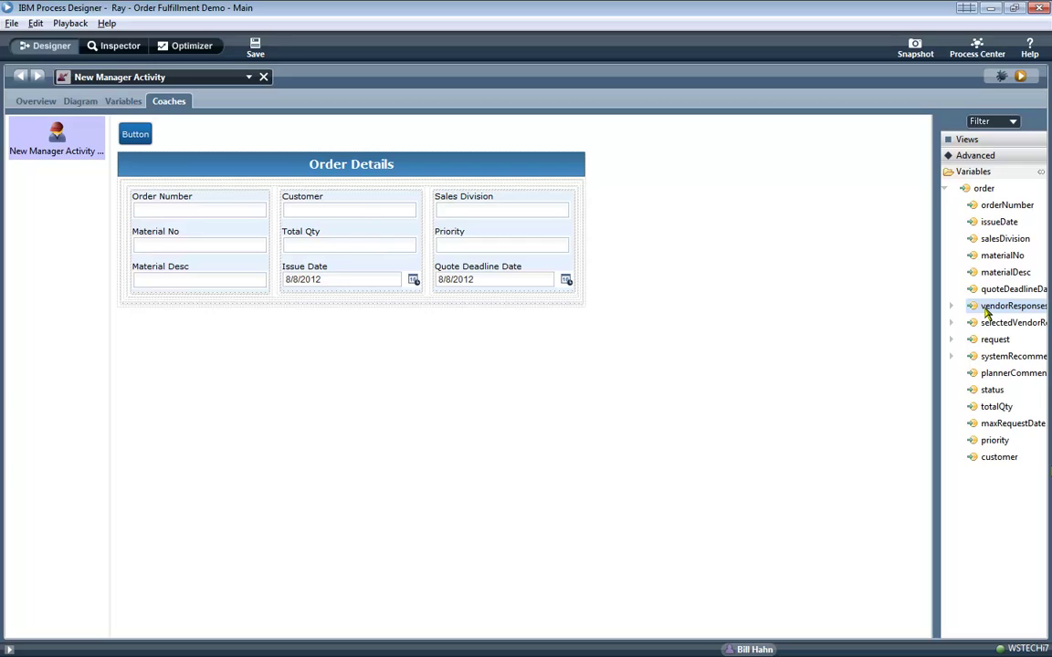
drag(987, 312, 799, 330)
Delete the Id, Delivery Forecast, Price and Status columns and relabel Name as Compan Name.
click(203, 370)
key(Delete)
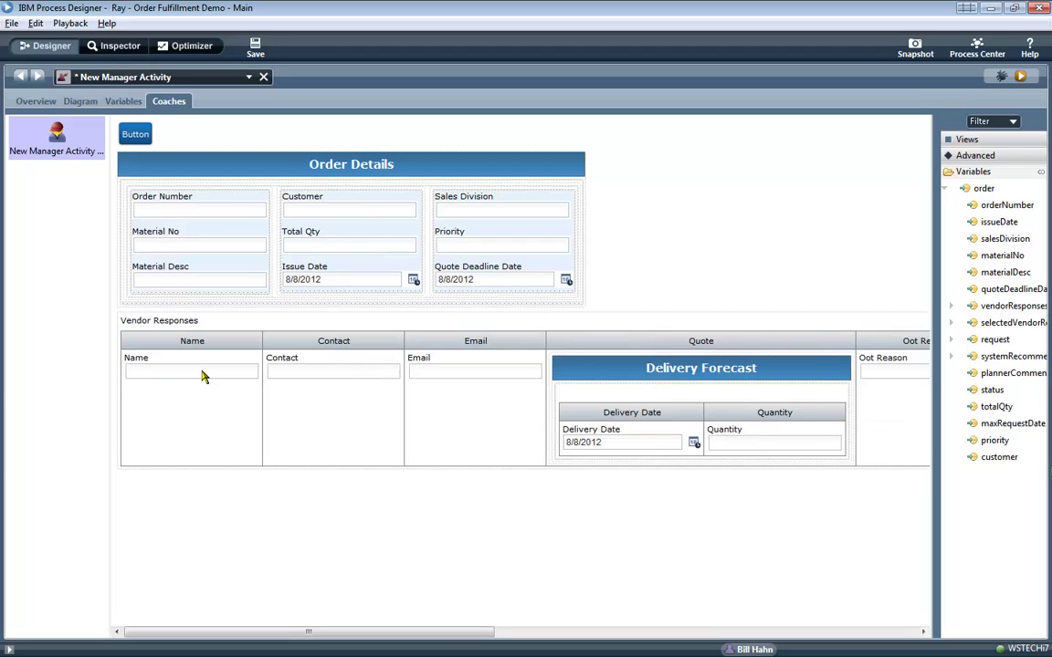
click(202, 376)
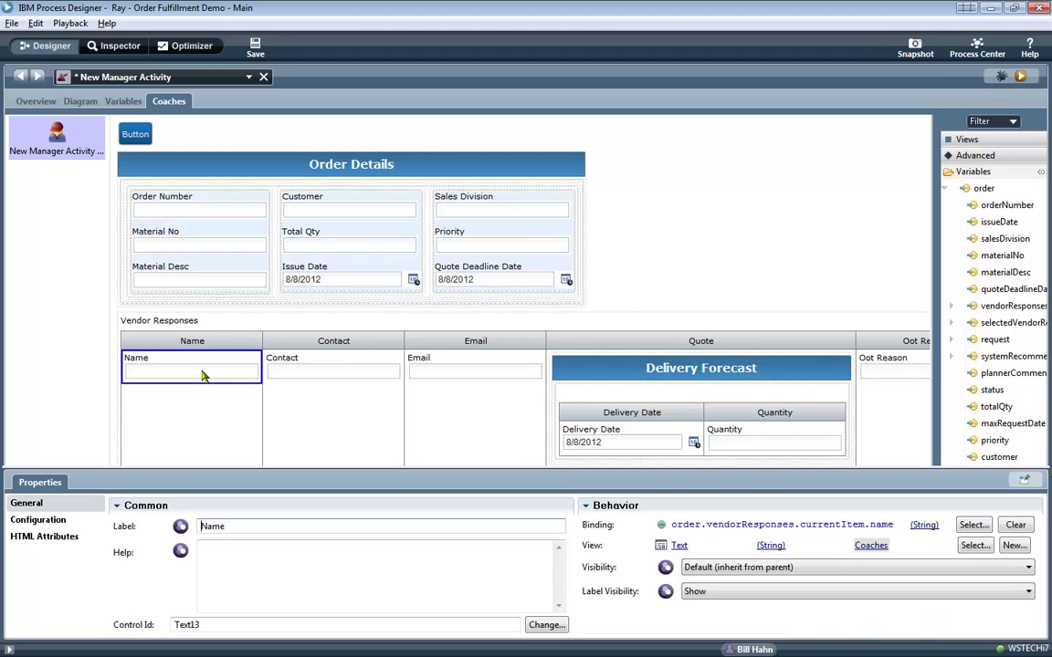
text(Compan)
click(359, 371)
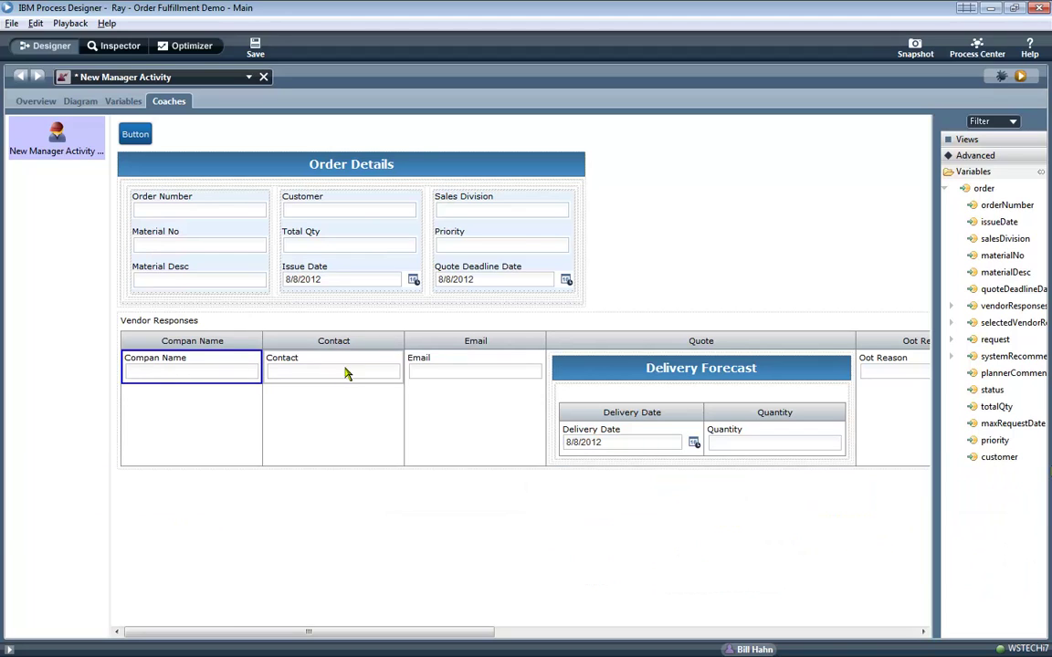
click(578, 378)
key(Delete)
key(Delete)
key(Delete)
key(Delete)
key(Delete)
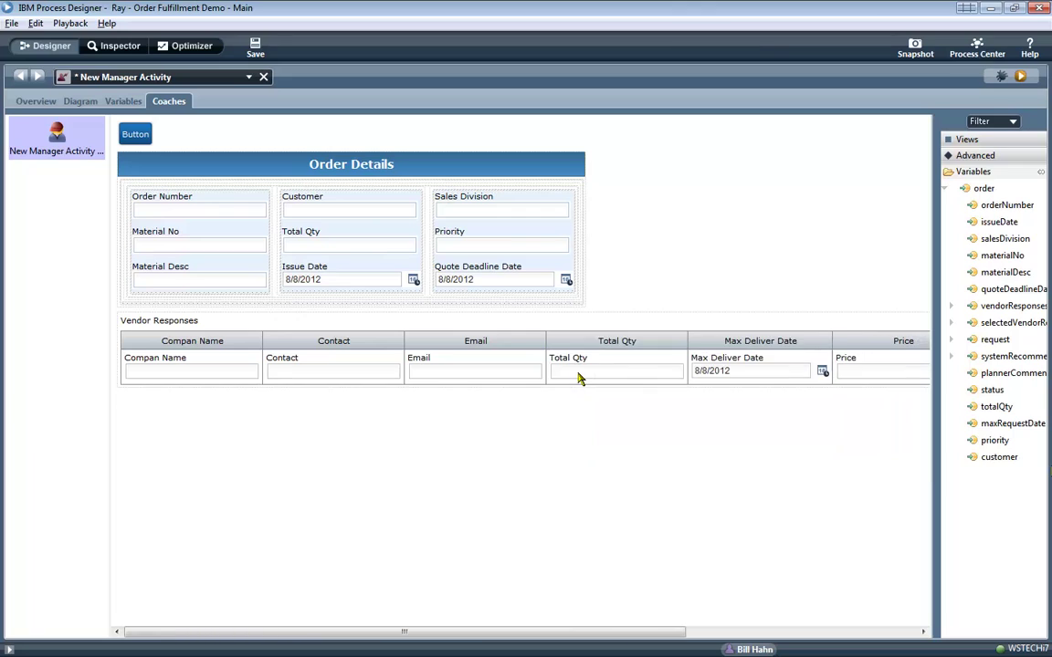
key(Delete)
key(Delete)
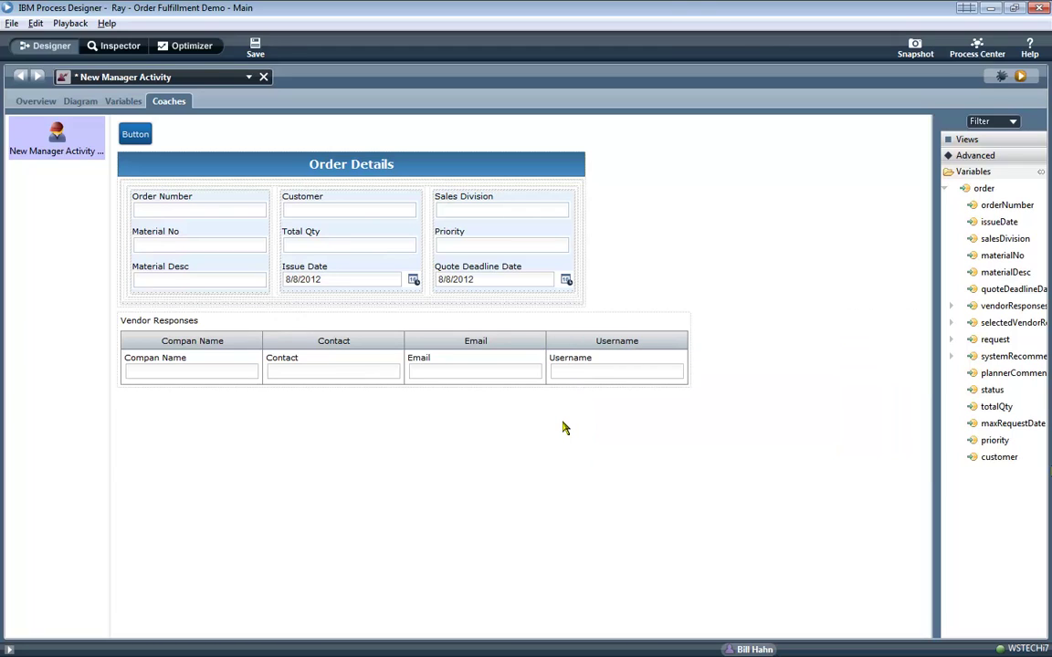
Add a Vertical Section and move the vendors table into it.
click(964, 138)
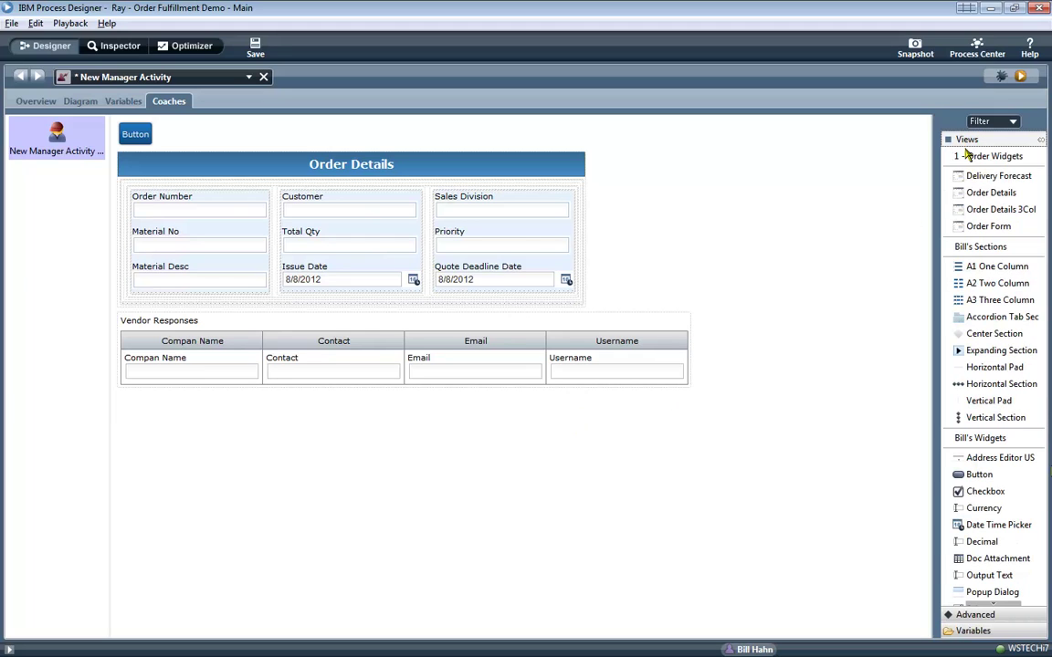
drag(993, 417, 284, 398)
click(205, 392)
drag(204, 390, 205, 373)
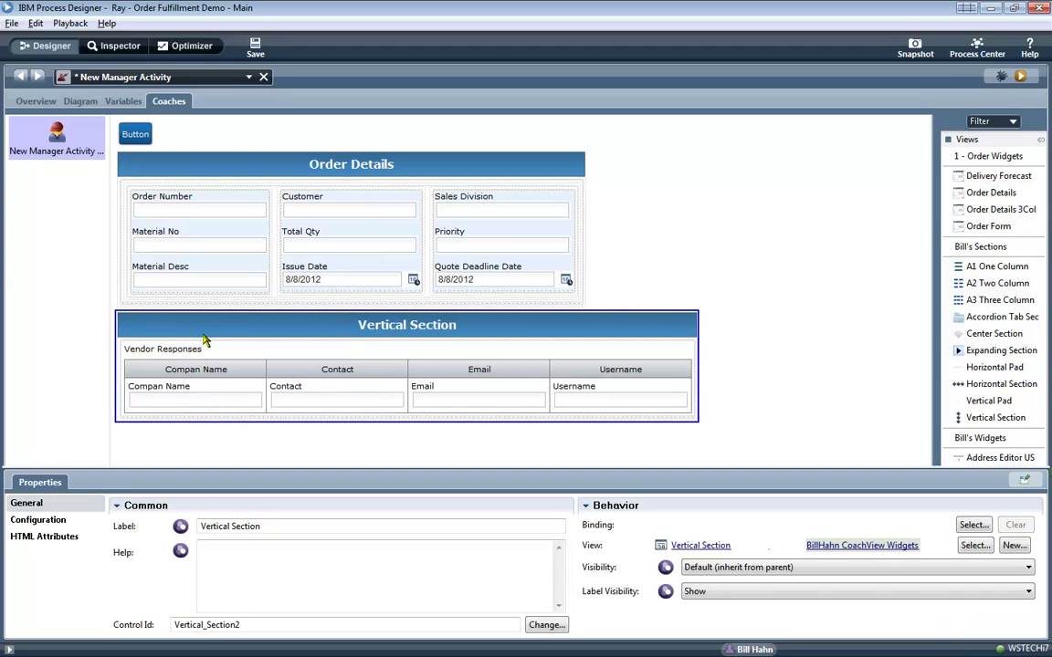
Label the new section 'Analyst Recommended Vendors'.
text(Analyst Recomend)
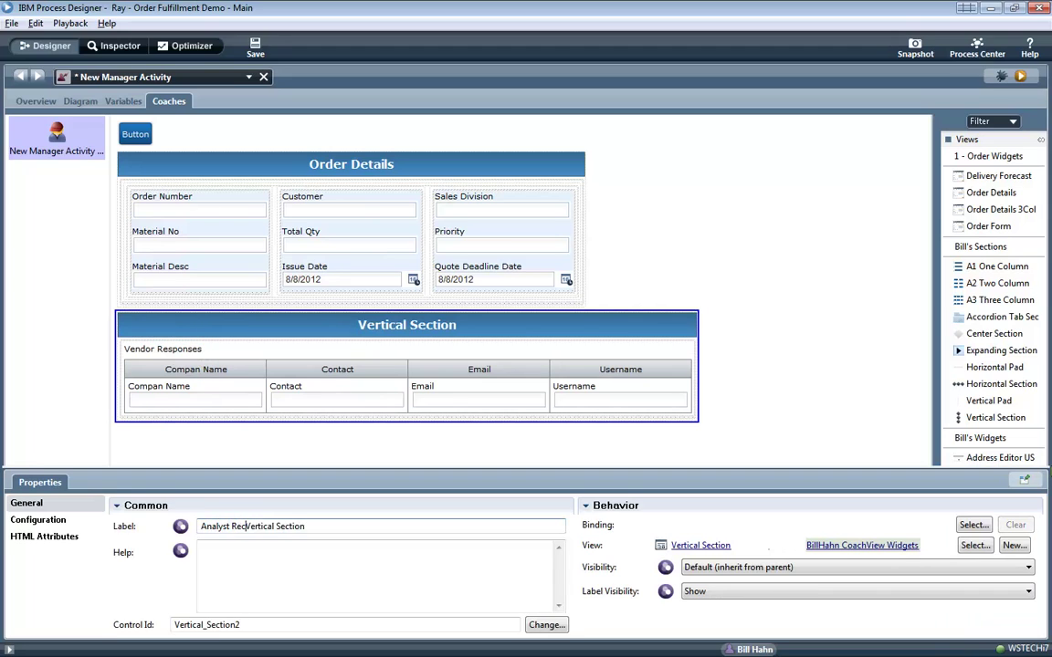
key(BackSpace)
key(BackSpace)
key(BackSpace)
text(mended Vendors)
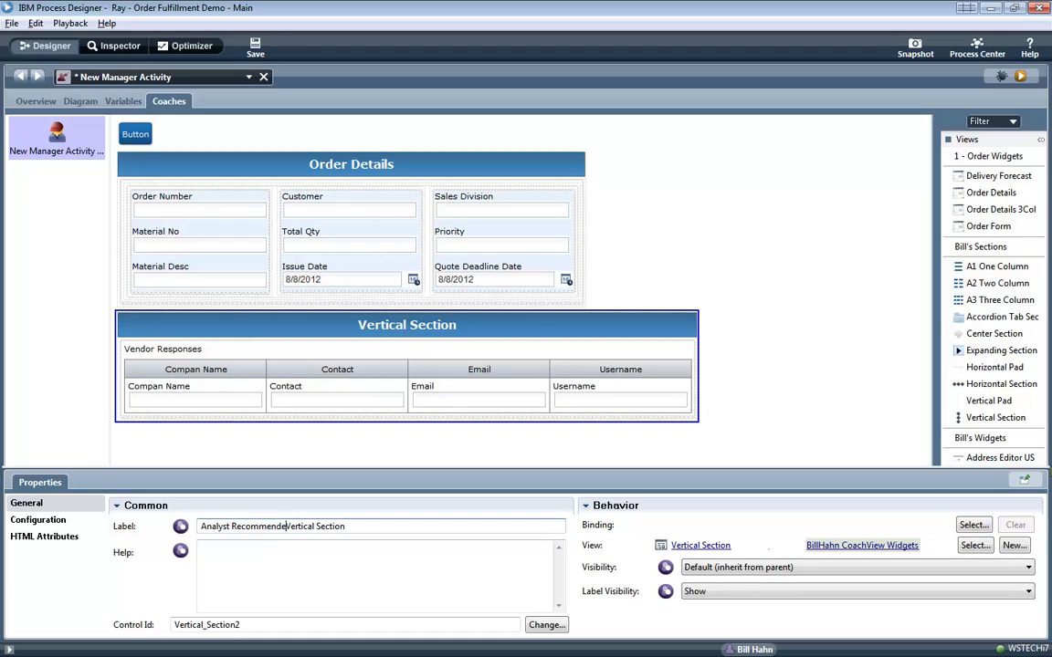
key(shift+End)
key(Delete)
Clear the vendors table's Vendor Responses caption.
click(194, 357)
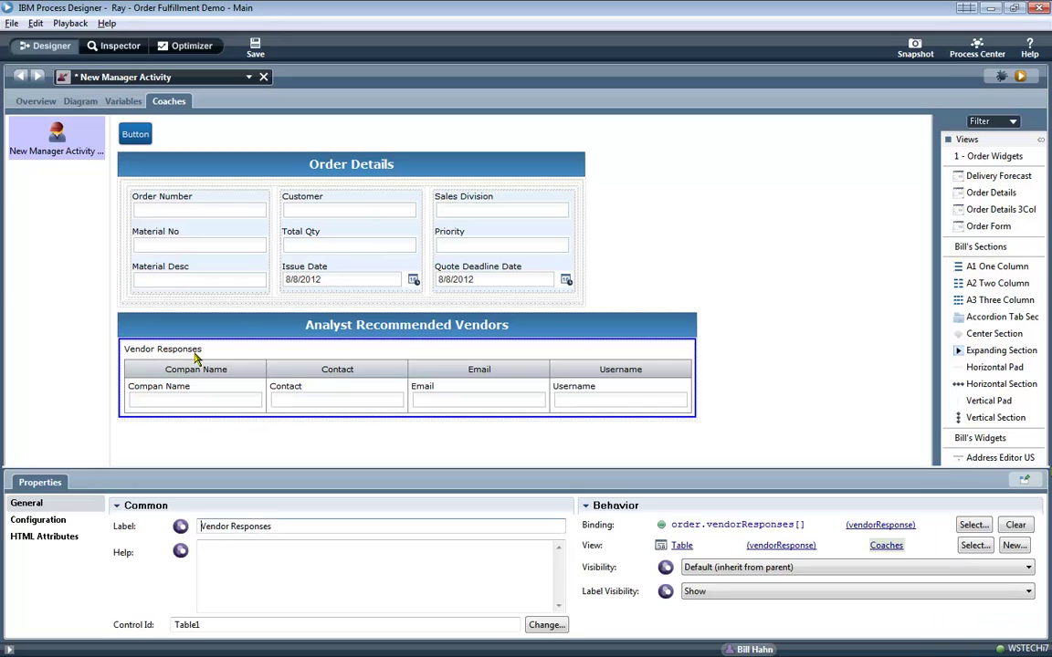
key(shift+End)
key(Delete)
key(Tab)
click(234, 339)
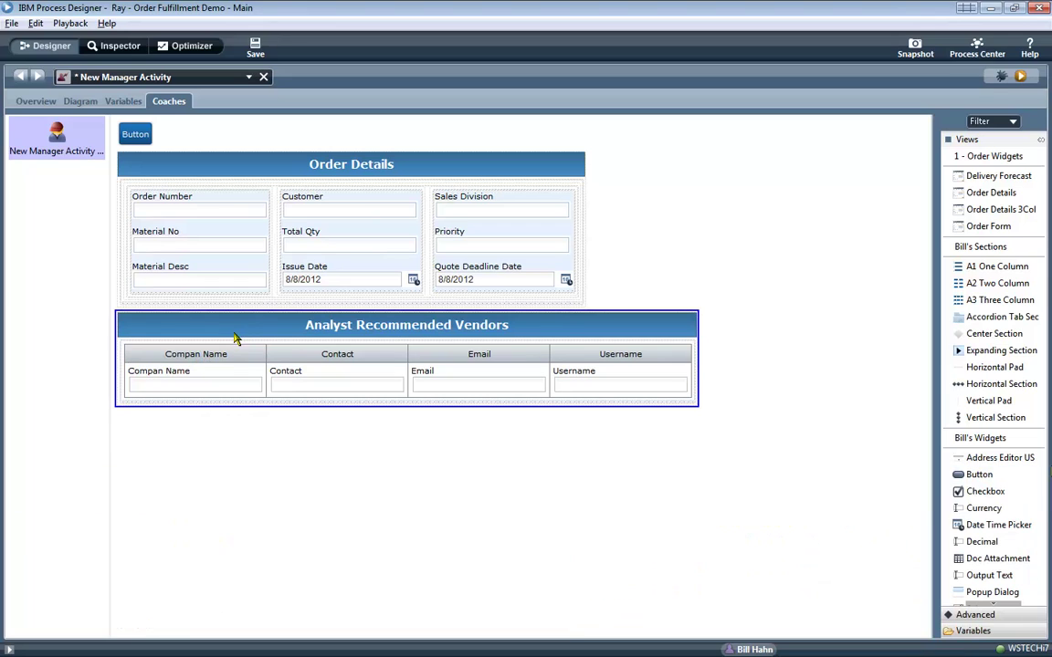
click(966, 141)
click(972, 172)
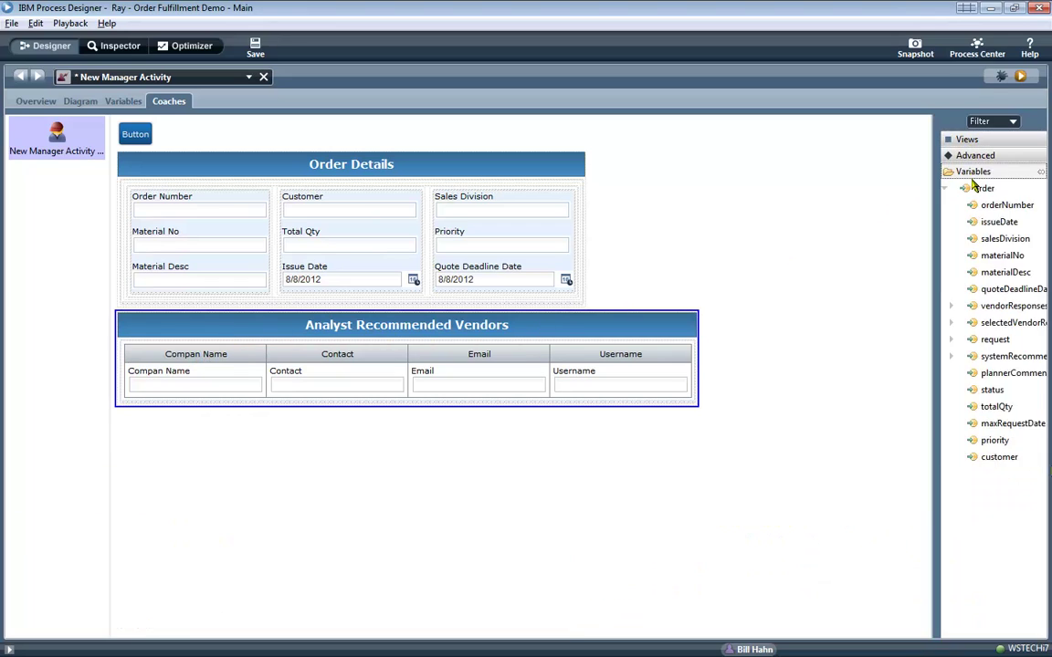
Add the plannerComments field below the vendors section and change its view to Text Area.
drag(998, 373, 715, 435)
click(219, 432)
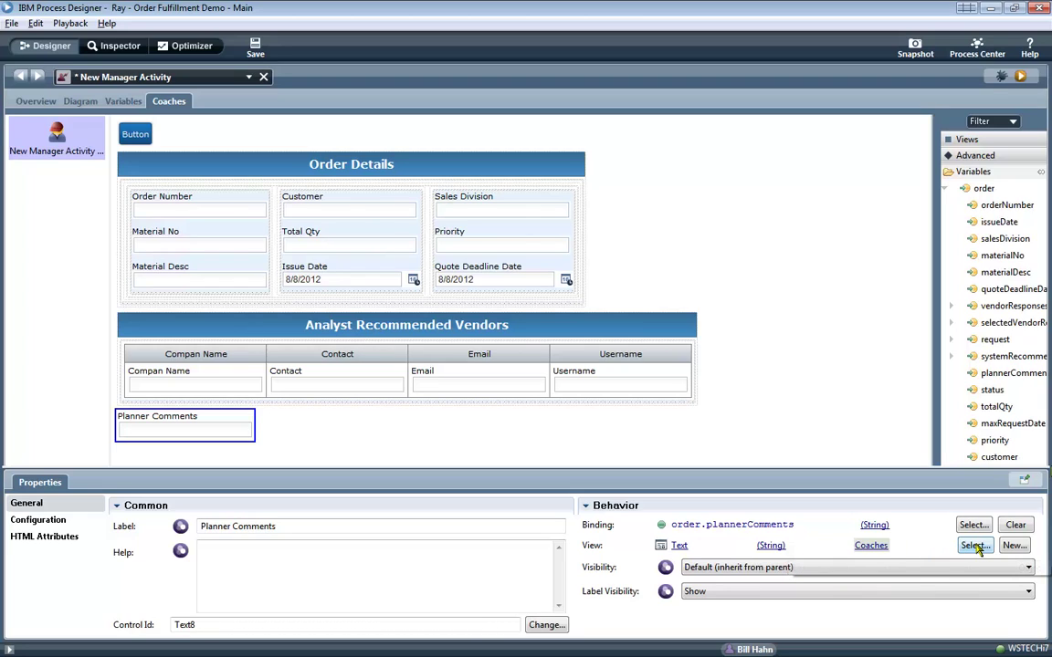
click(973, 546)
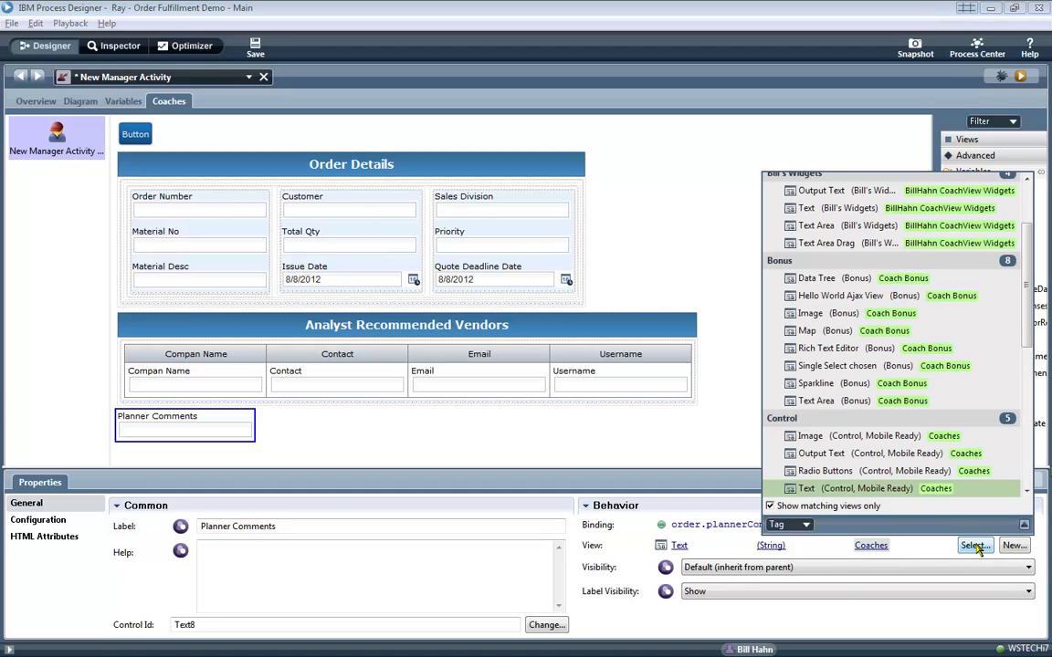
text(text area)
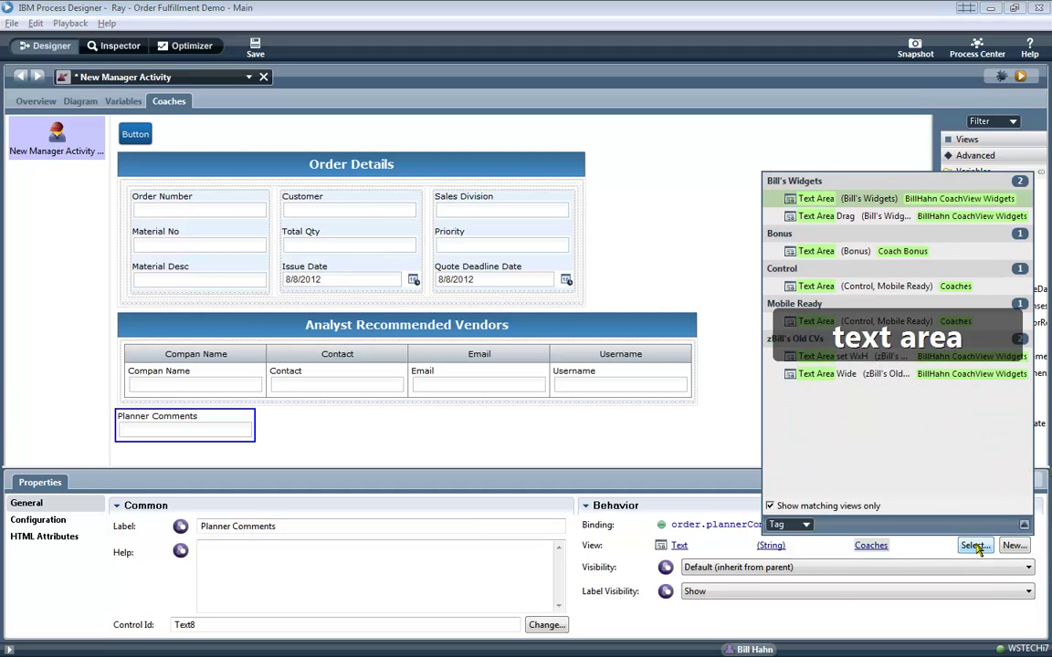
key(BackSpace)
key(BackSpace)
key(BackSpace)
key(BackSpace)
key(BackSpace)
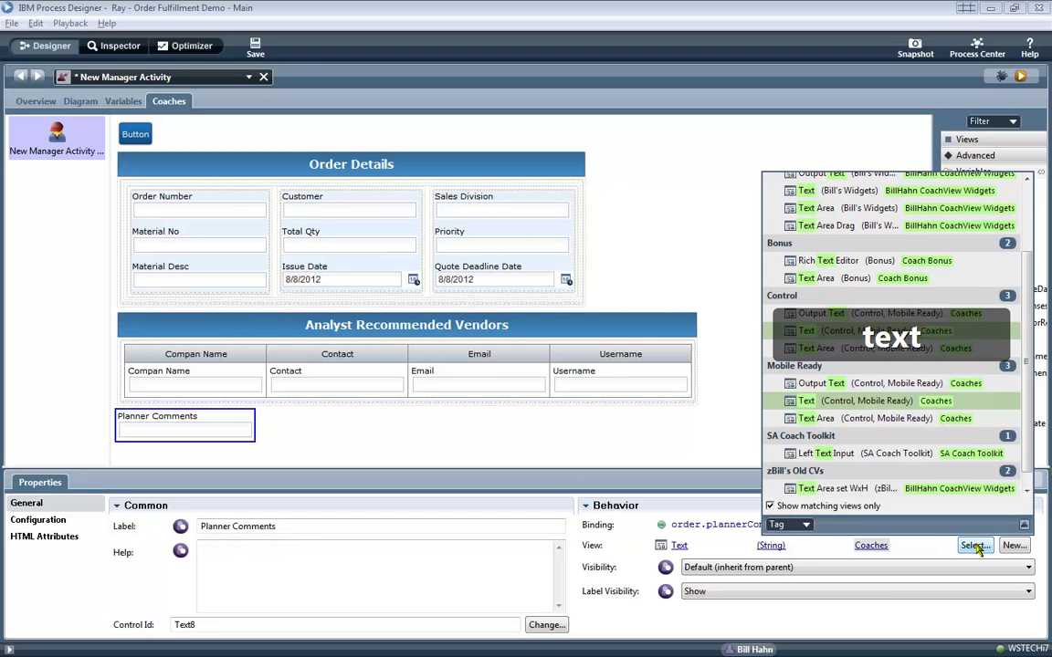
text(area)
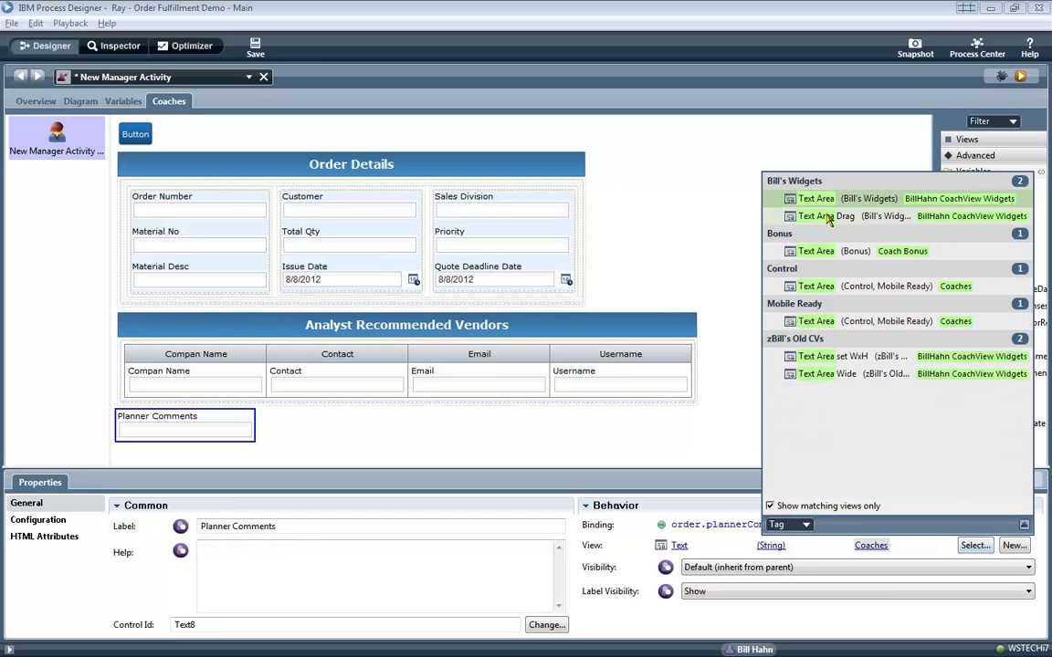
click(819, 199)
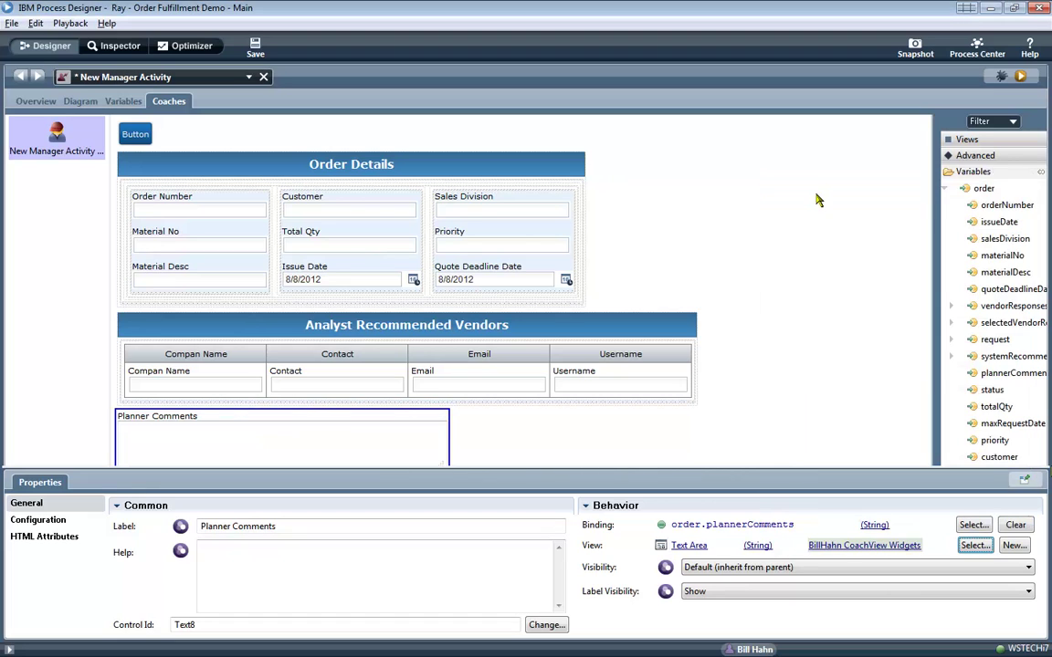
click(817, 199)
click(966, 140)
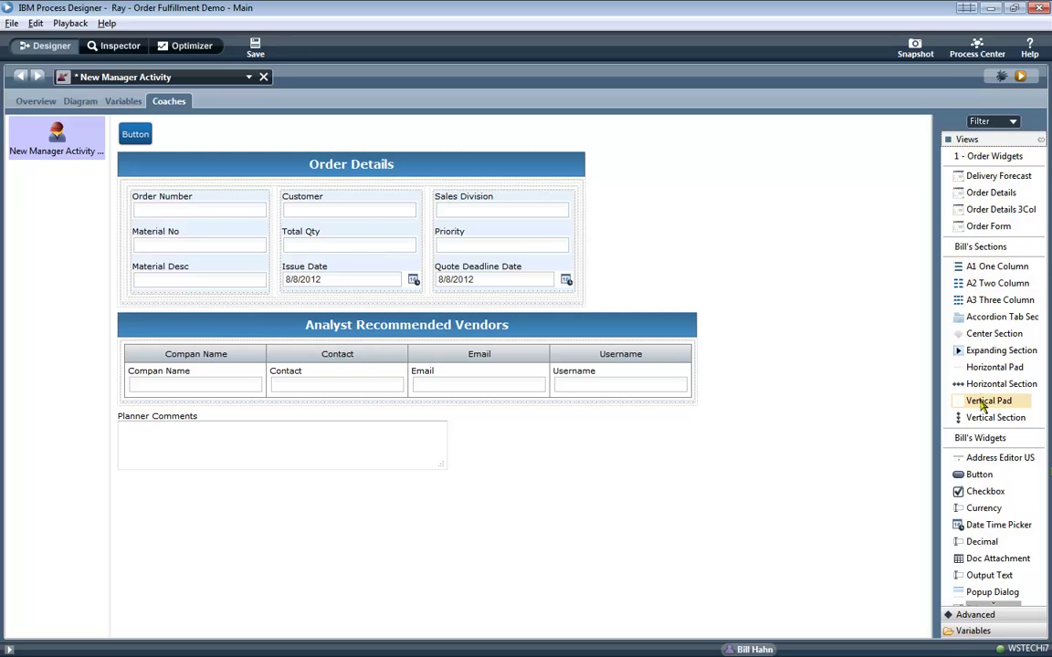
Add a section labelled 'Planner Comments', move the text area into it, and clear its label.
drag(986, 422, 535, 463)
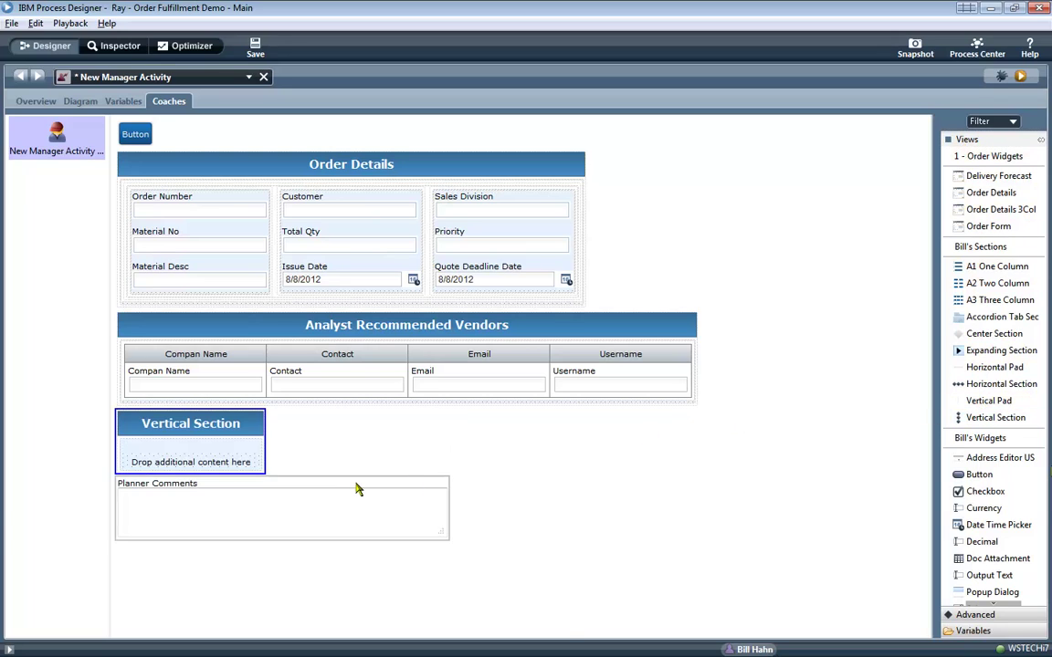
click(200, 526)
text(Planner Comments)
key(shift+End)
key(Delete)
drag(974, 631, 254, 468)
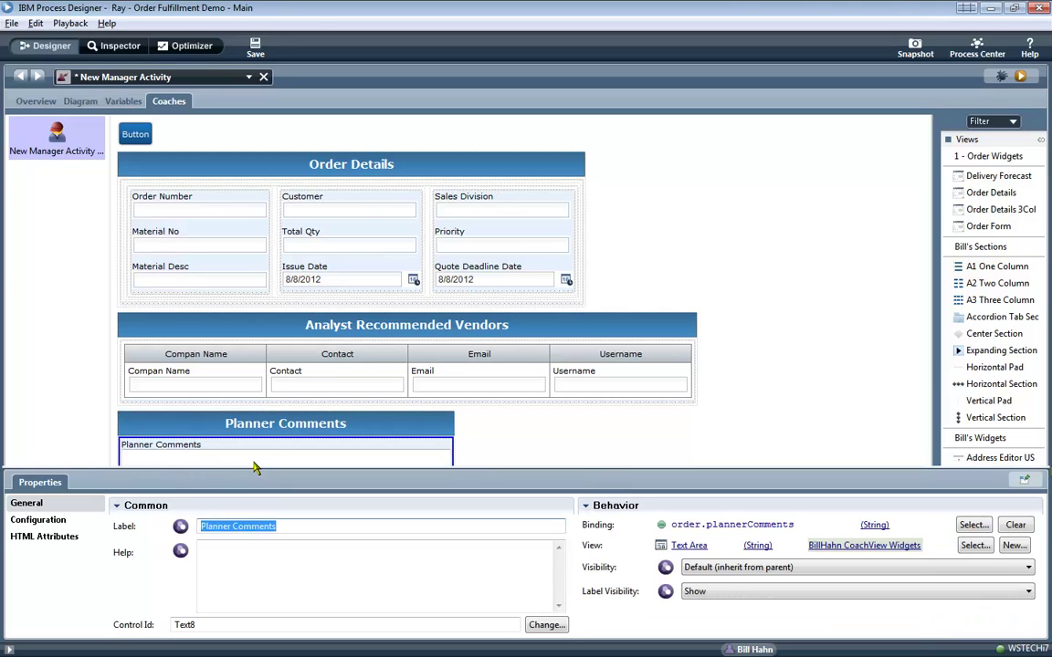
key(BackSpace)
click(254, 465)
Save the coach, preview it in Firefox, and return to the editor.
click(299, 437)
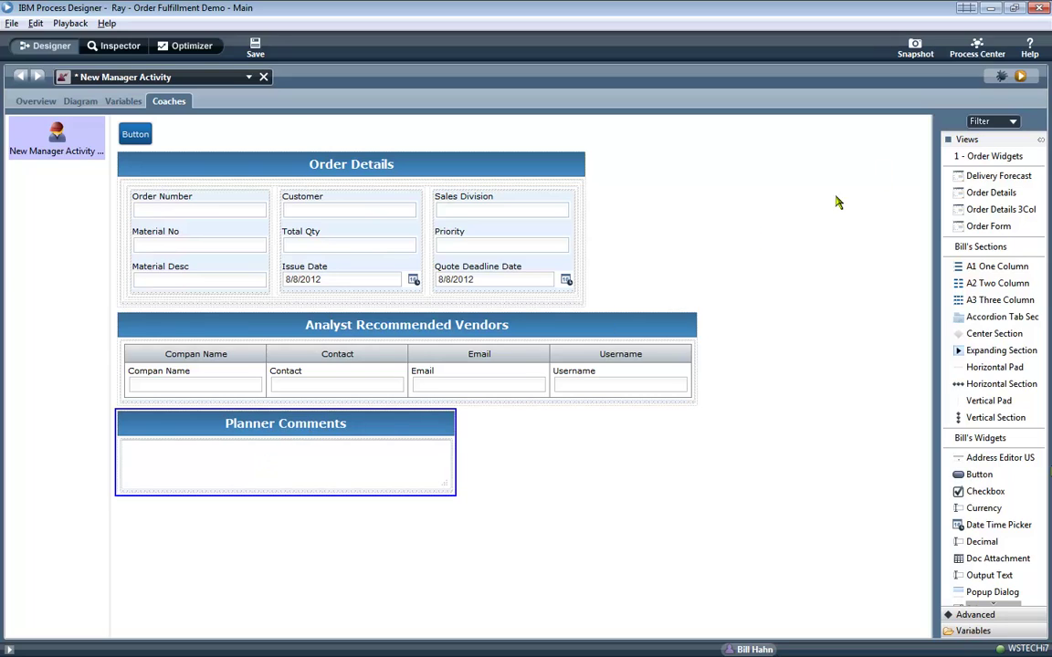
click(1019, 77)
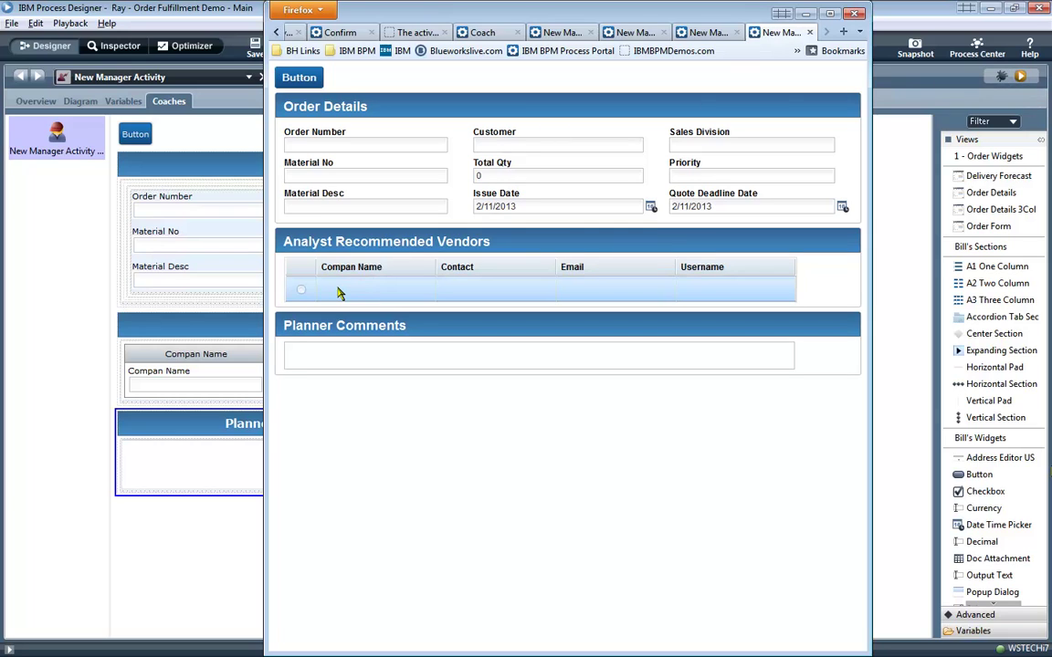
click(253, 306)
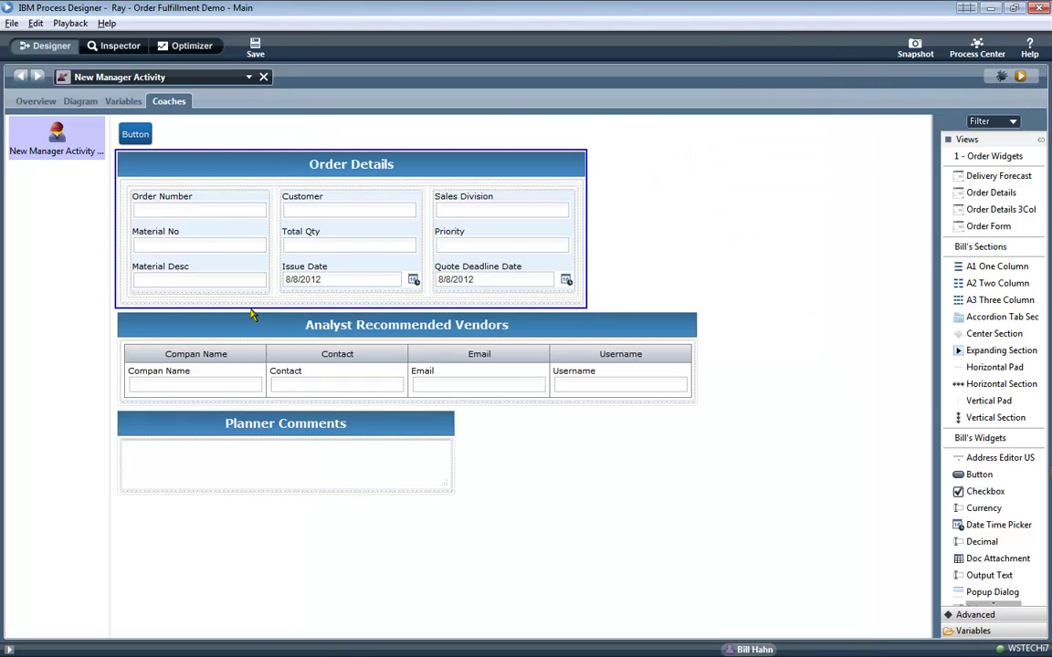
Drop an Accordion Tab Sec above Order Details and move Order Details, Analyst Recommended Vendors and Planner Comments into it.
click(630, 272)
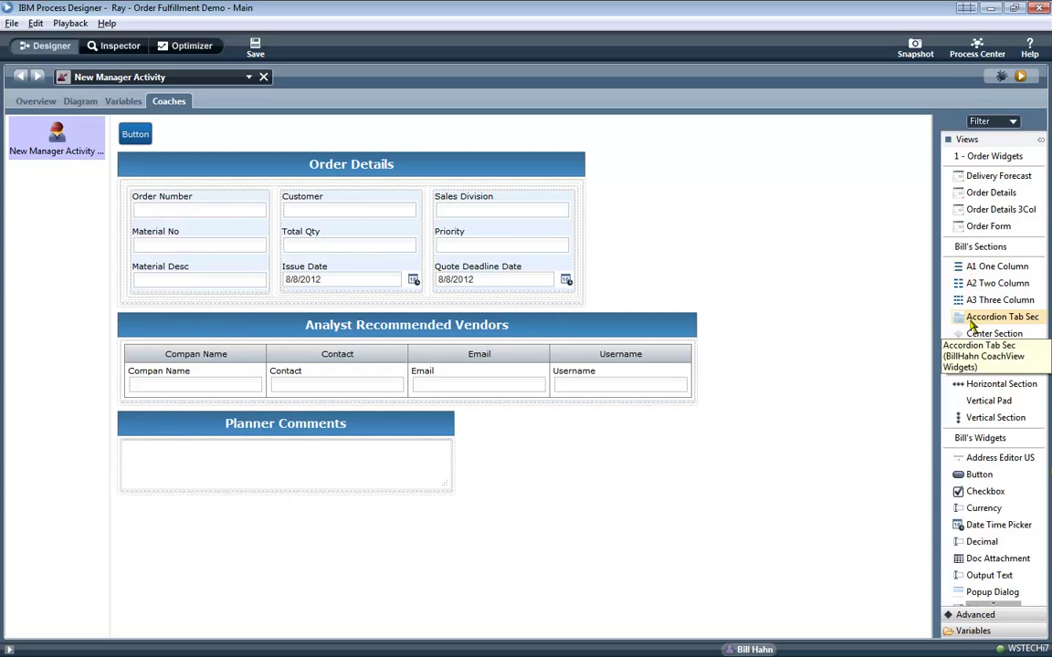
drag(972, 325, 679, 197)
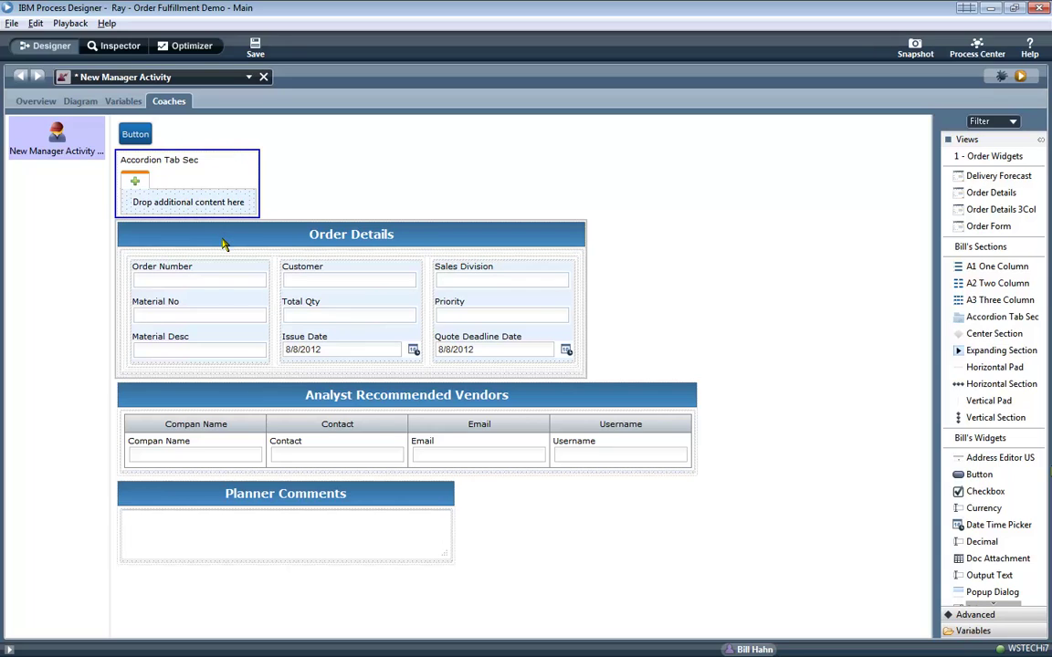
drag(223, 244, 230, 205)
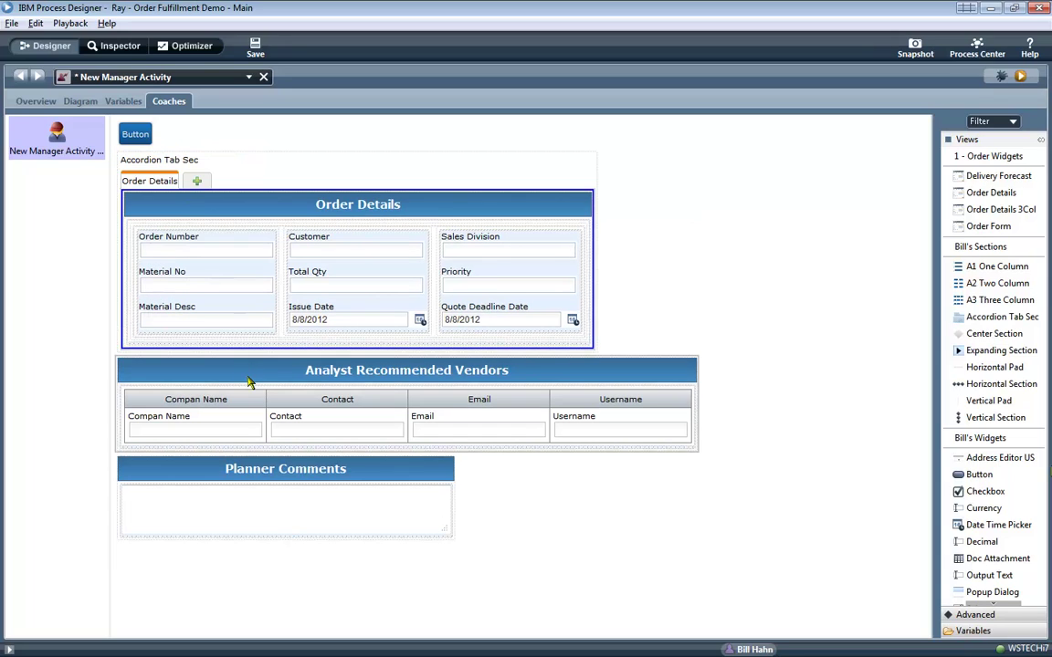
drag(249, 382, 199, 181)
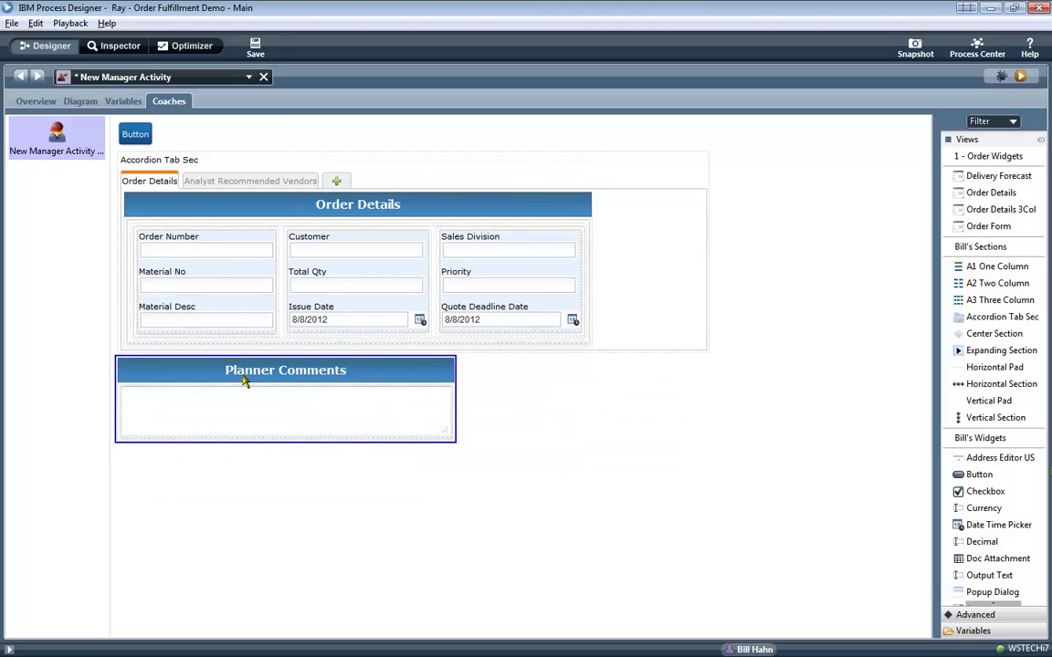
drag(244, 382, 318, 189)
Switch through the three new tabs, ending on Order Details.
click(220, 179)
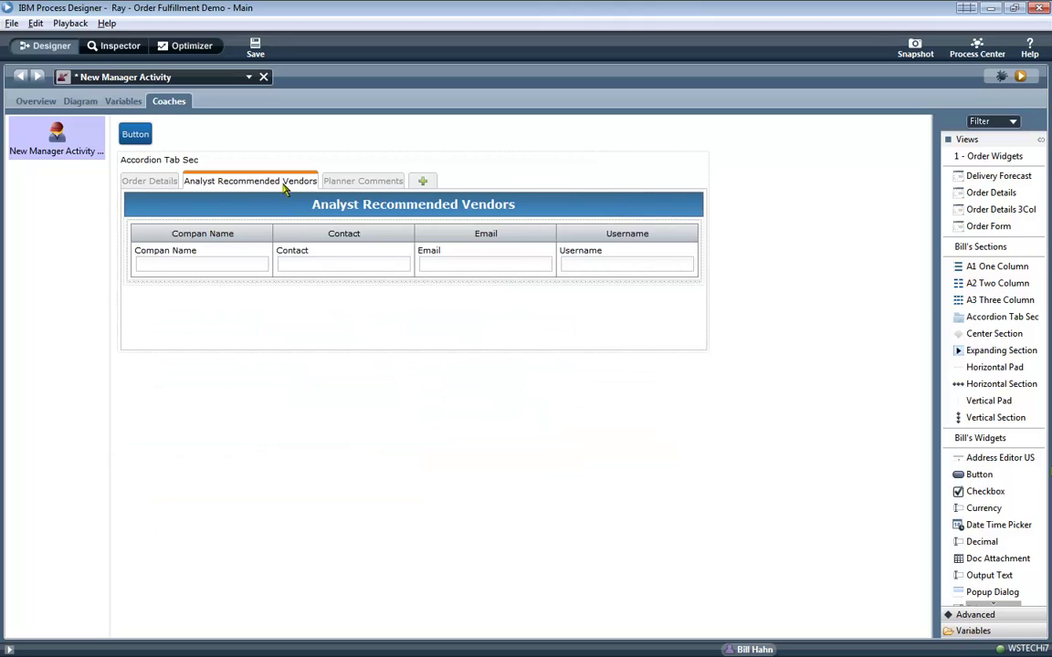
click(360, 183)
click(263, 183)
click(155, 182)
Copy the tabbed section and paste a second copy at the Button widget.
click(197, 162)
right_click(197, 163)
click(230, 191)
click(141, 135)
right_click(143, 136)
click(174, 177)
Set the top section's Container Type to Accordion and label it Accordion.
click(185, 166)
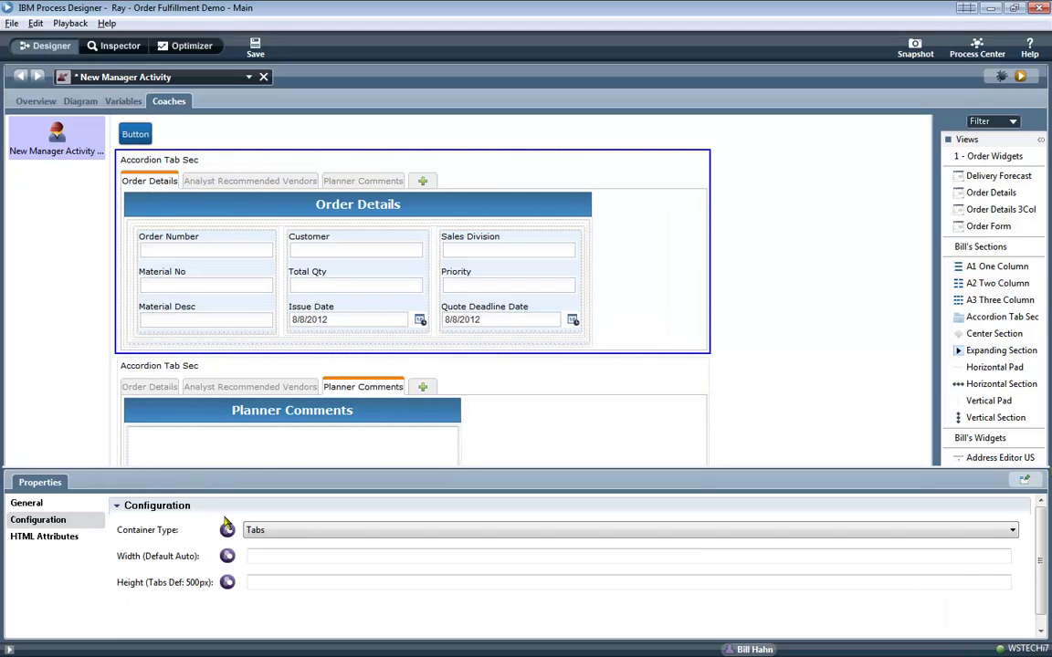
click(267, 530)
click(272, 554)
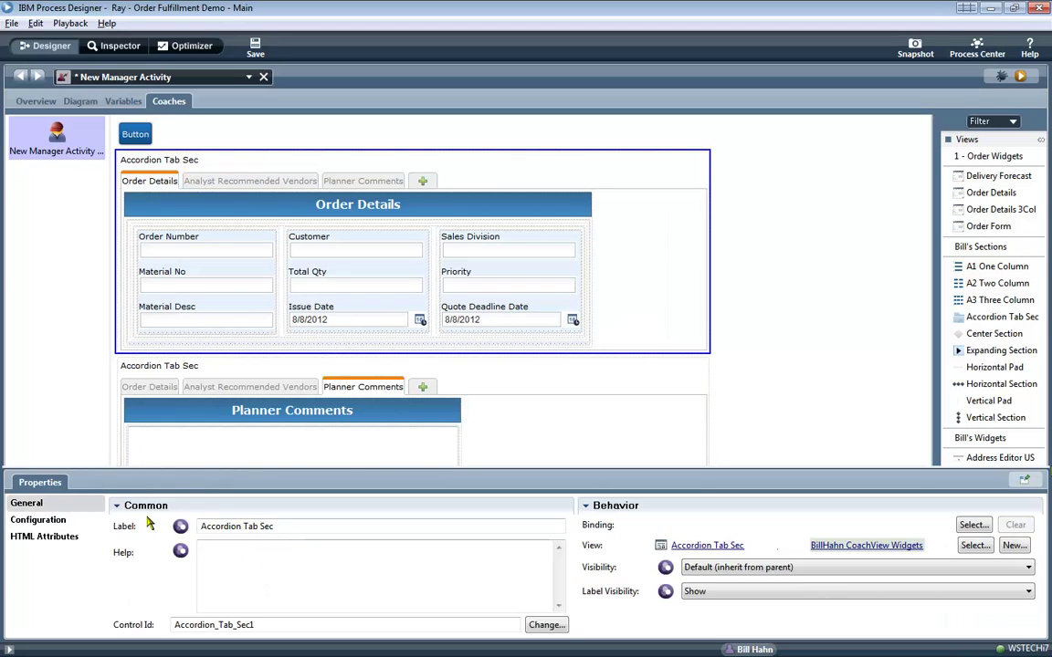
key(BackSpace)
key(BackSpace)
key(BackSpace)
key(BackSpace)
key(BackSpace)
key(BackSpace)
key(BackSpace)
key(BackSpace)
click(194, 361)
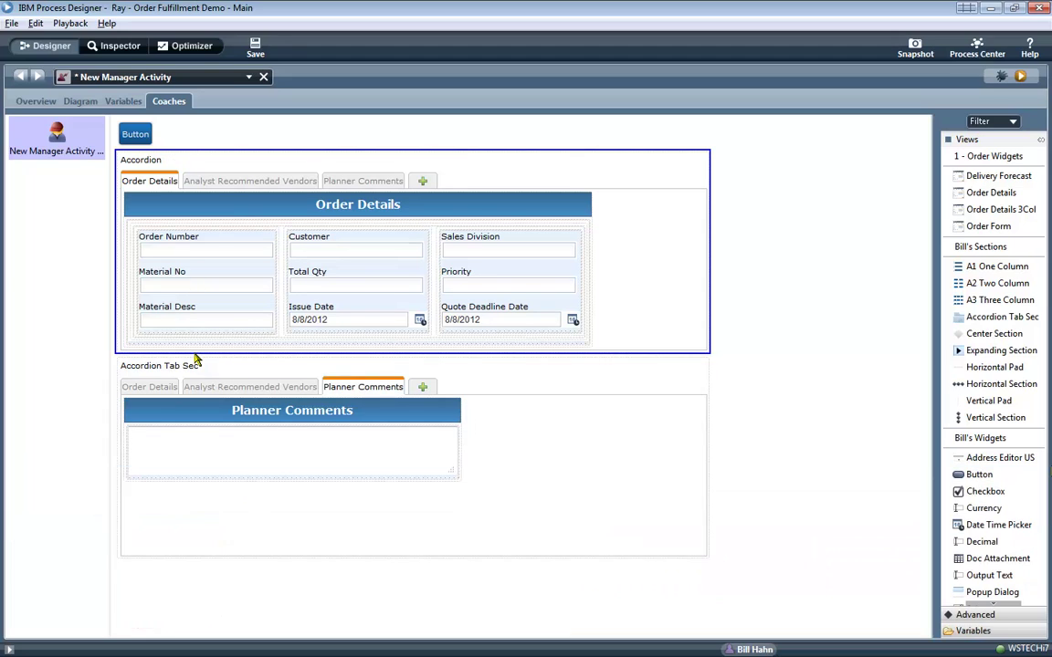
Relabel the lower tabbed section as Tabs.
click(195, 366)
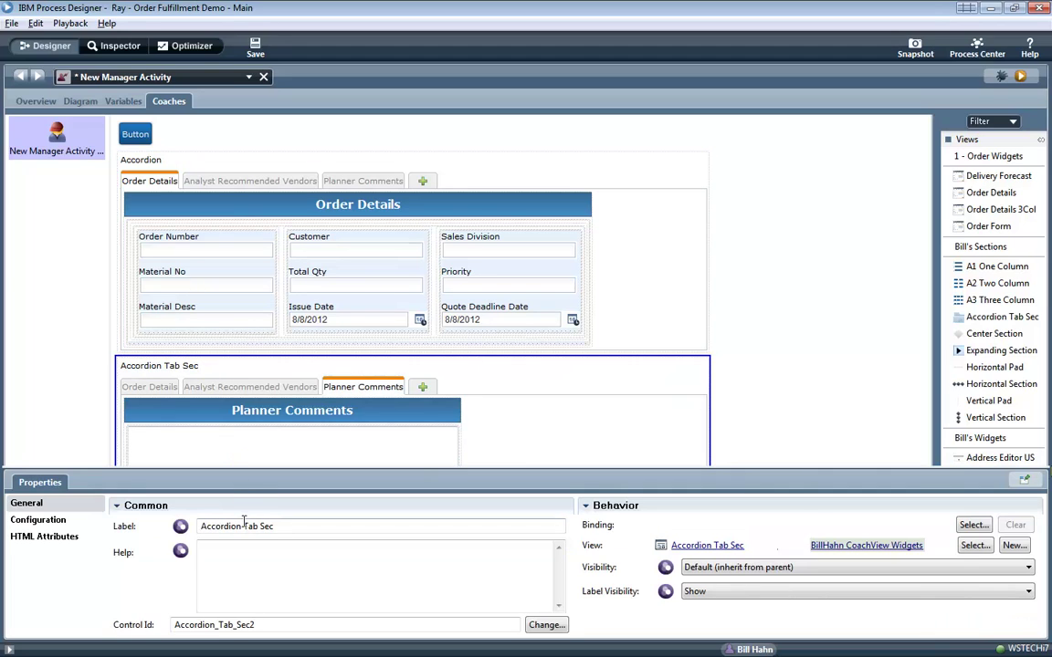
drag(201, 526, 245, 526)
key(BackSpace)
key(BackSpace)
key(BackSpace)
key(BackSpace)
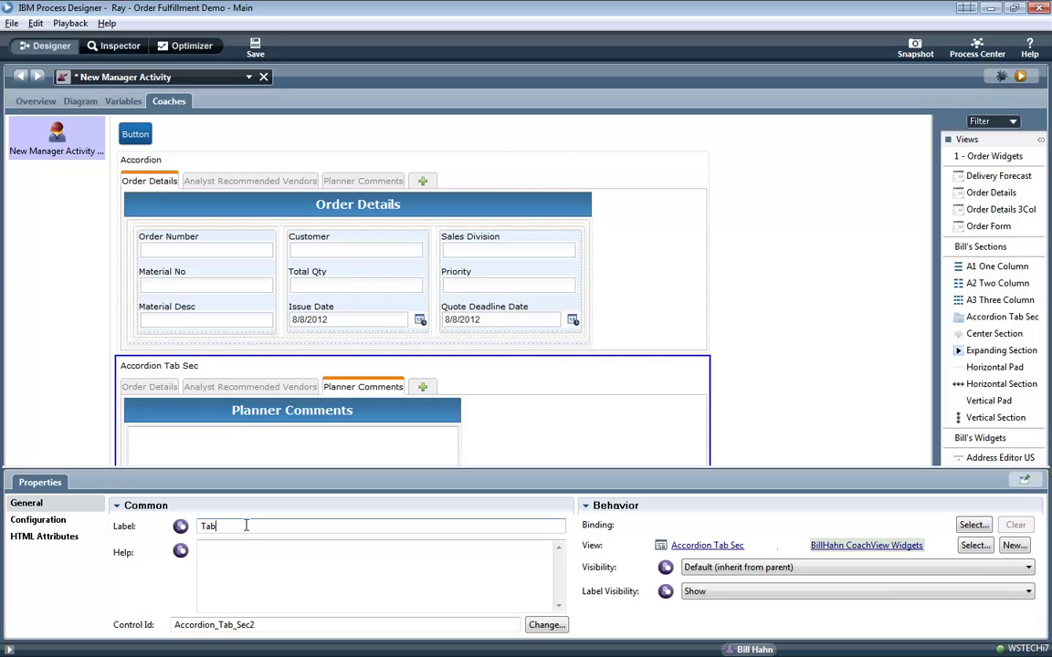
text(s)
click(37, 519)
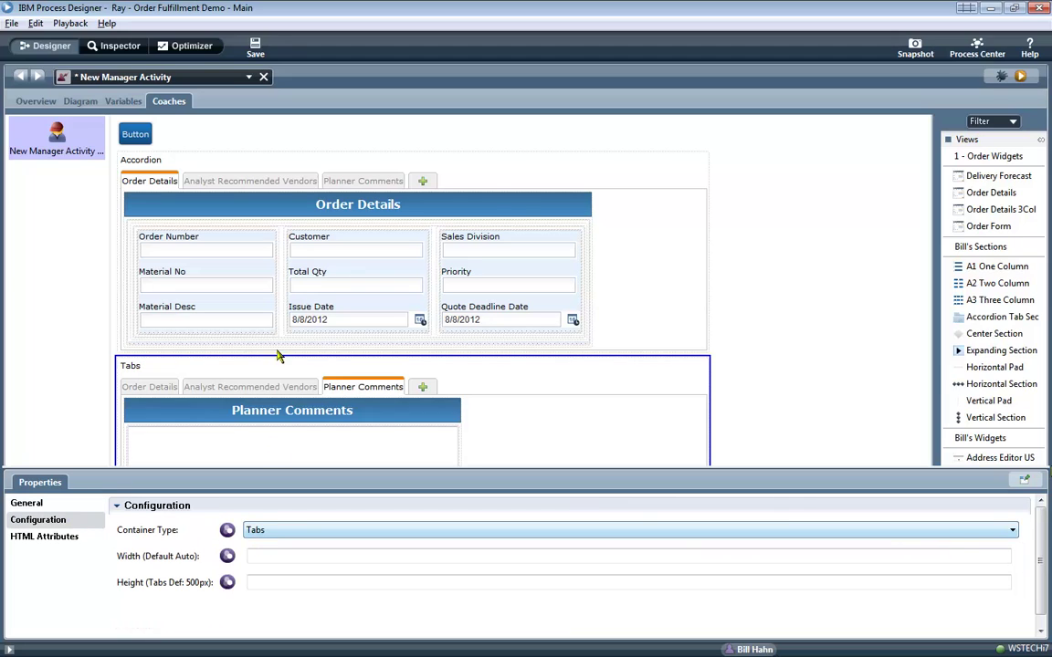
click(268, 173)
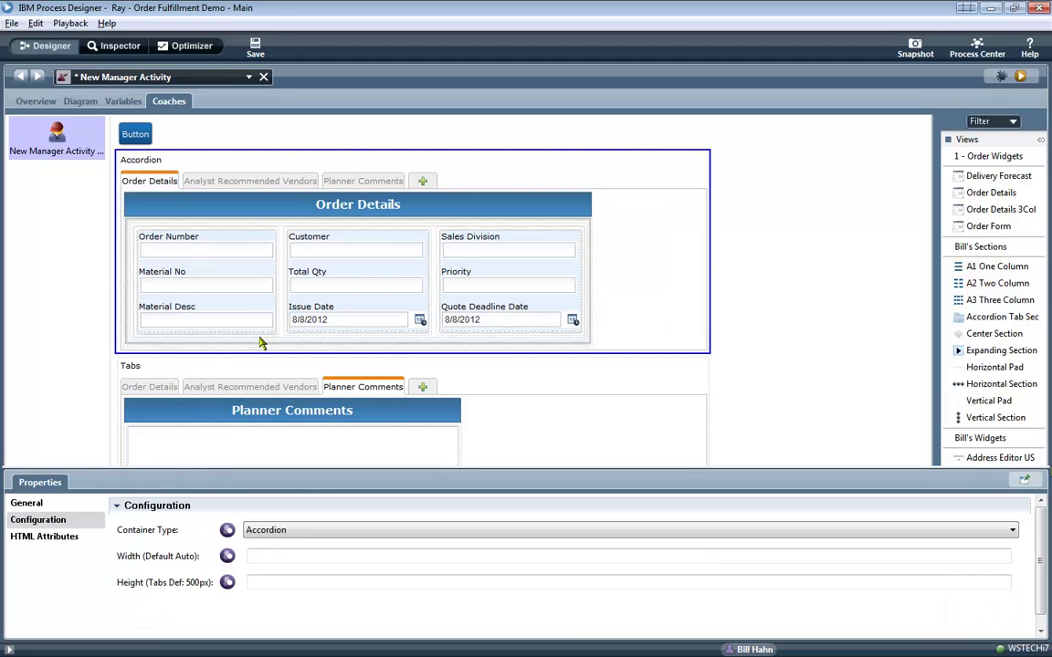
Run the coach and expand each accordion panel in the Firefox preview.
click(1020, 77)
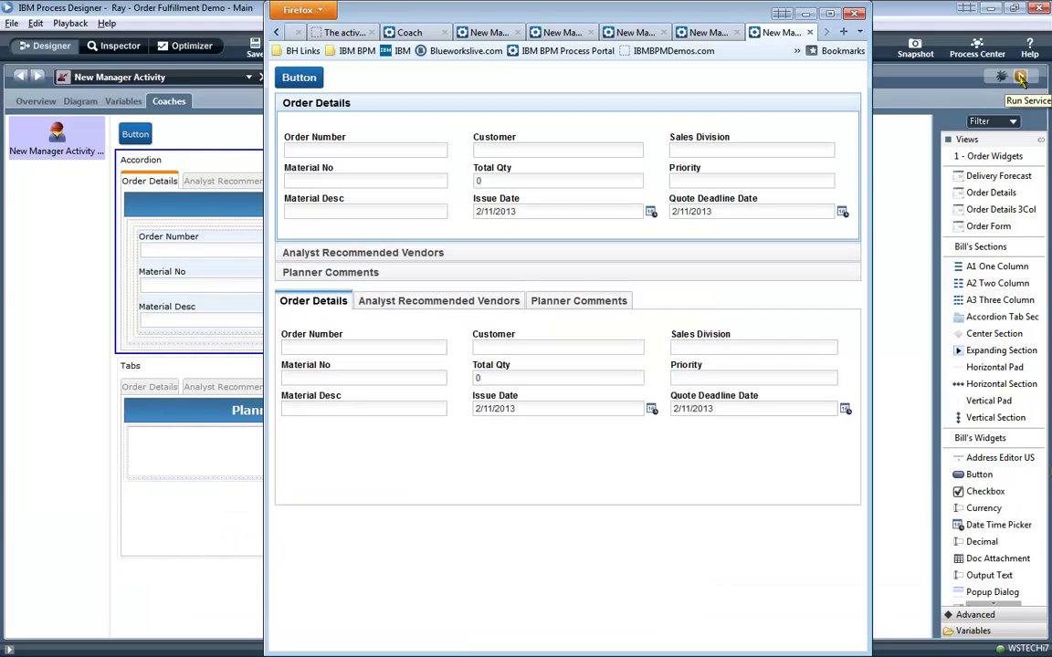
click(347, 252)
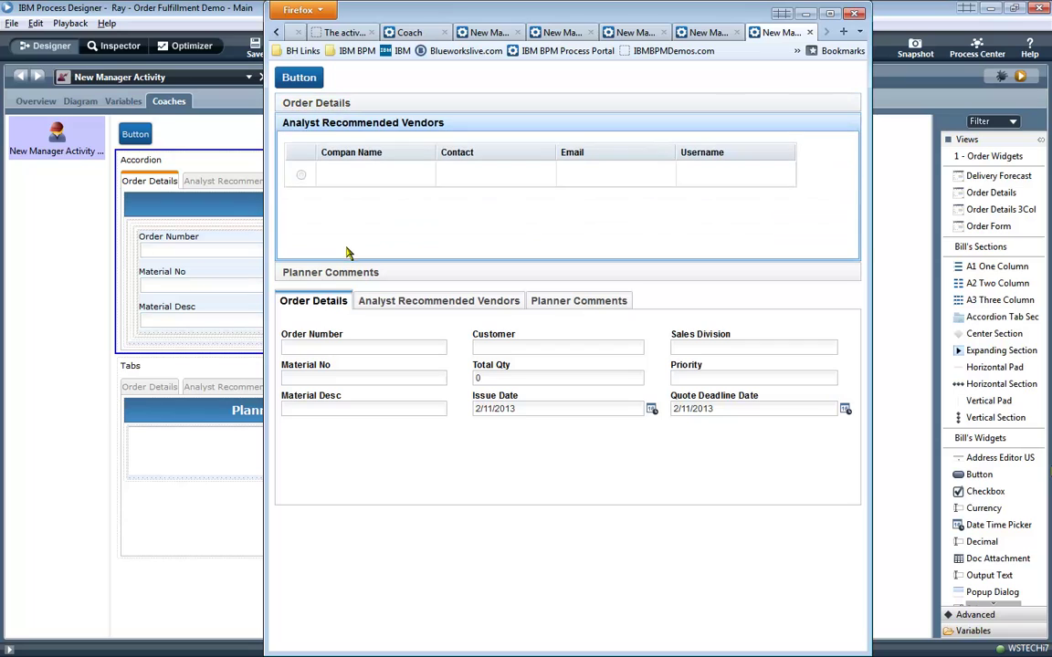
click(347, 256)
click(347, 125)
click(408, 104)
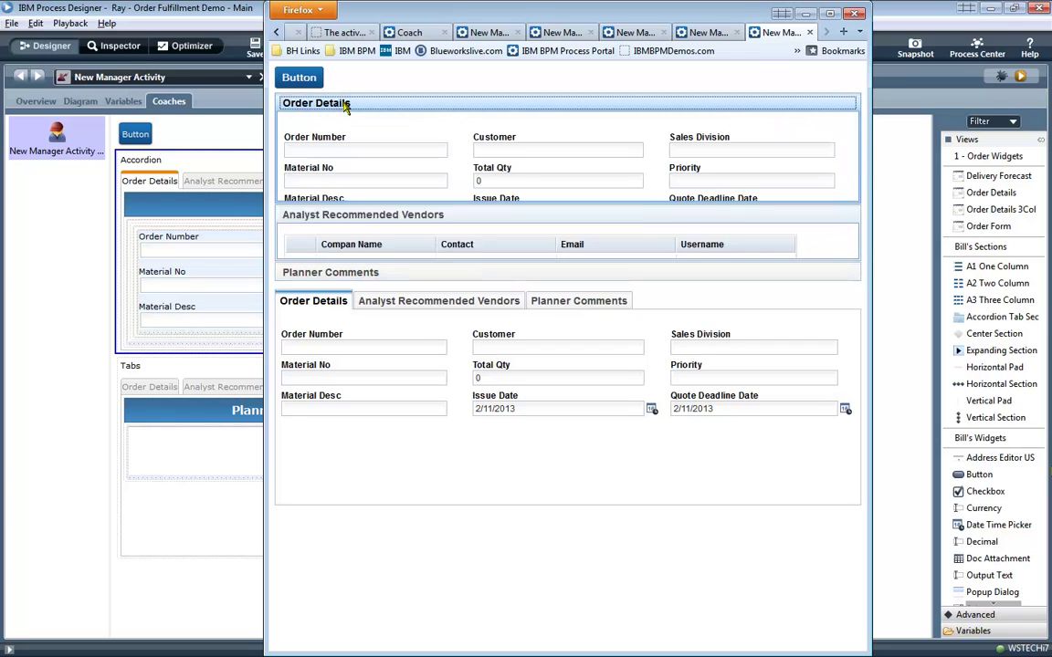
Switch between the Tabs section's Analyst Recommended Vendors, Planner Comments and Order Details tabs.
click(413, 306)
click(545, 306)
click(406, 302)
click(318, 303)
Back in the designer, copy Planner Comments and paste a spare copy at the Button widget.
key(alt+Tab)
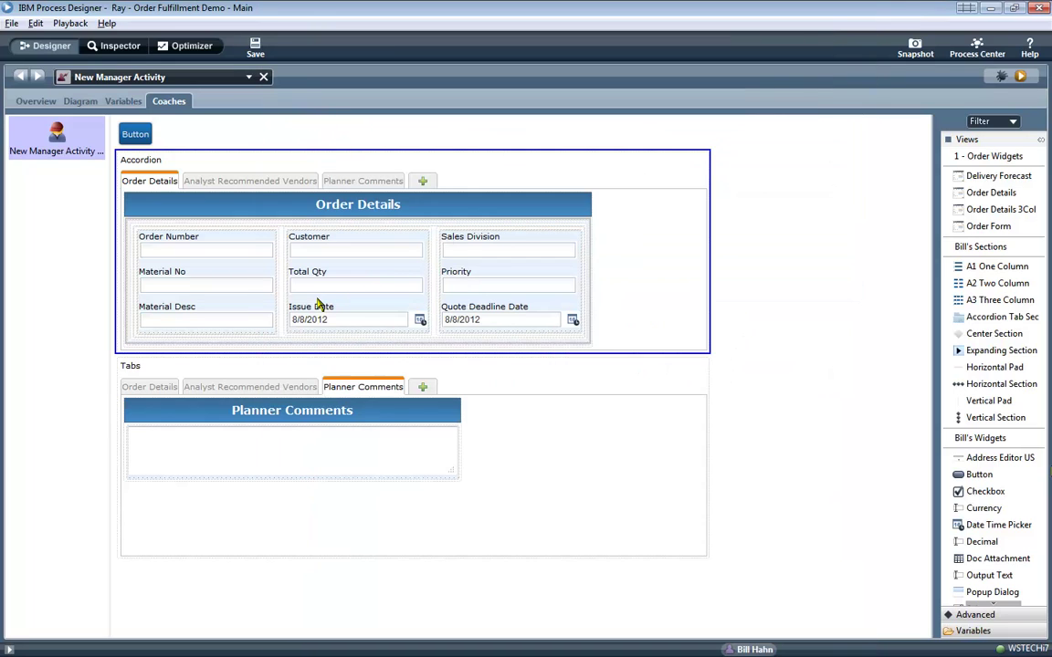
click(340, 423)
right_click(341, 421)
click(423, 416)
click(134, 133)
right_click(137, 135)
click(178, 175)
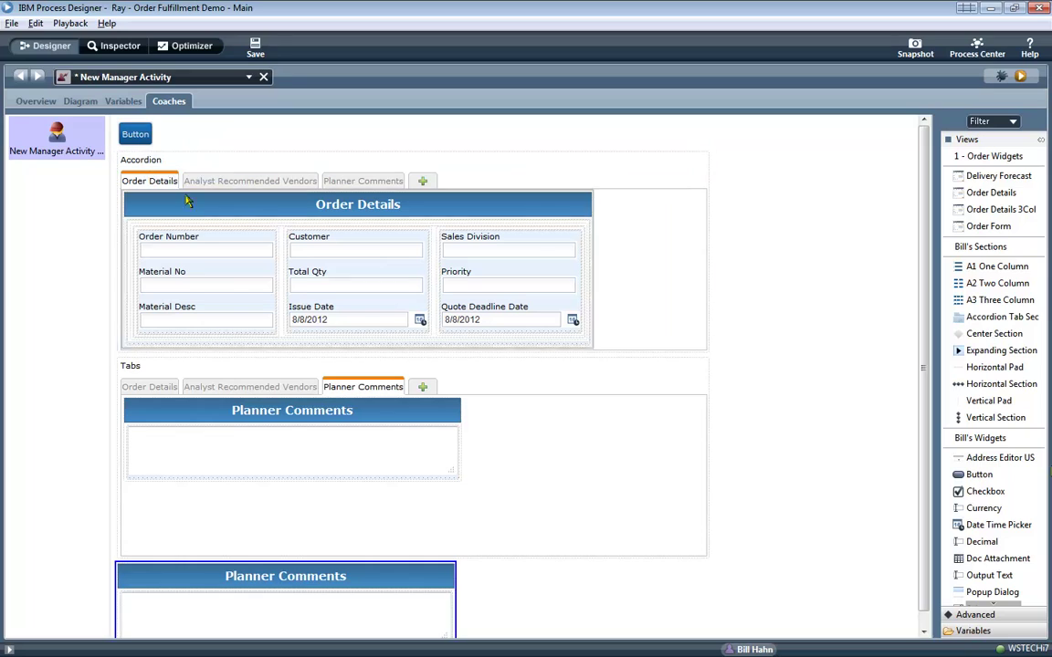
click(307, 575)
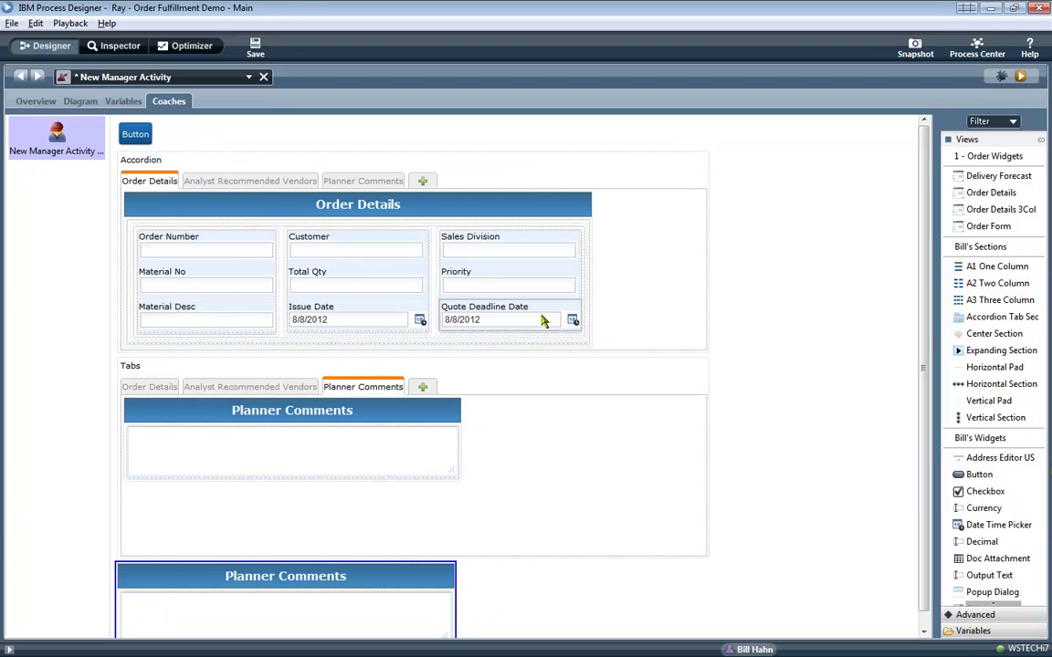
Drag the Tabs section into the accordion as a fourth tab and browse its inner and outer tabs.
click(222, 376)
mouse_move(222, 375)
mouse_down()
mouse_move(397, 196)
mouse_move(272, 357)
mouse_move(223, 371)
mouse_move(402, 195)
mouse_up()
click(420, 182)
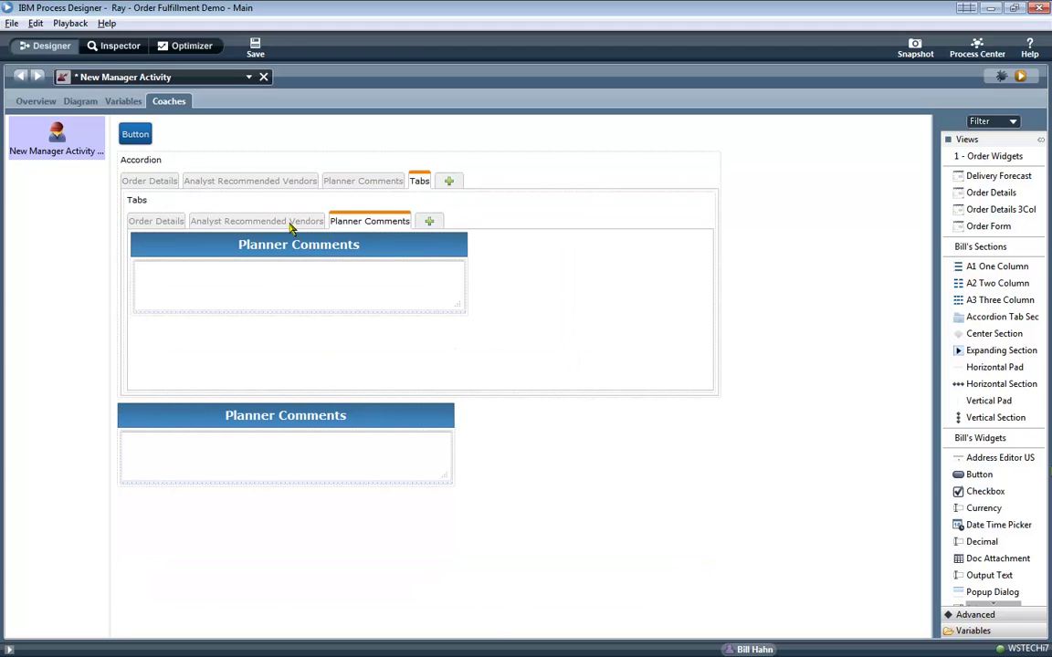
click(288, 222)
click(168, 221)
click(208, 222)
click(342, 223)
click(339, 182)
click(266, 182)
click(336, 182)
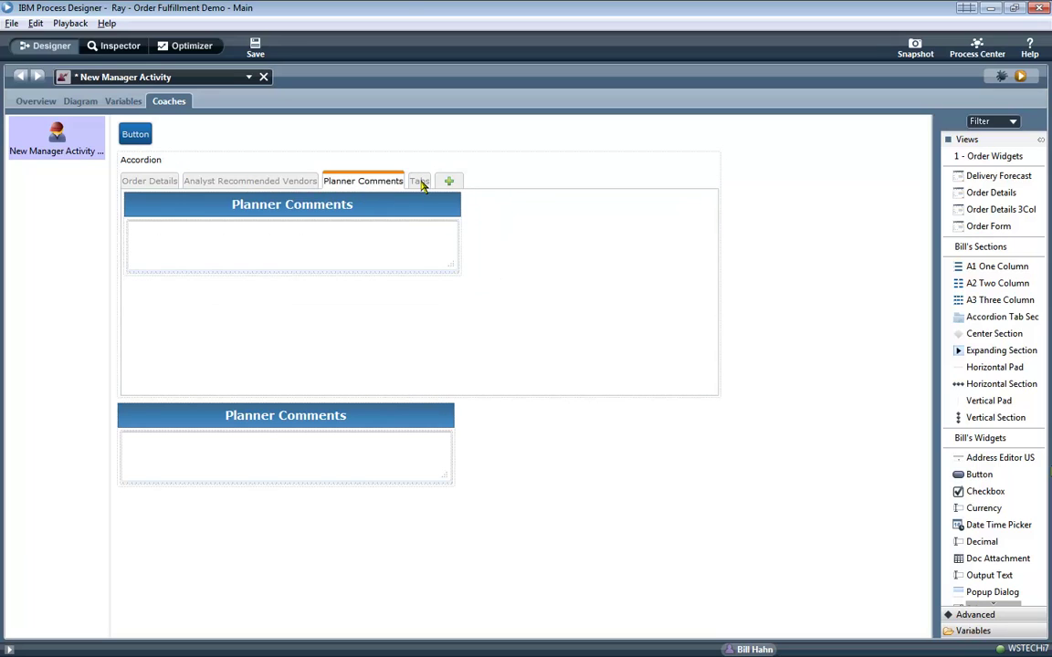
click(420, 181)
Label the nested tabs container 'Nested Tabs' and run the updated coach.
click(419, 201)
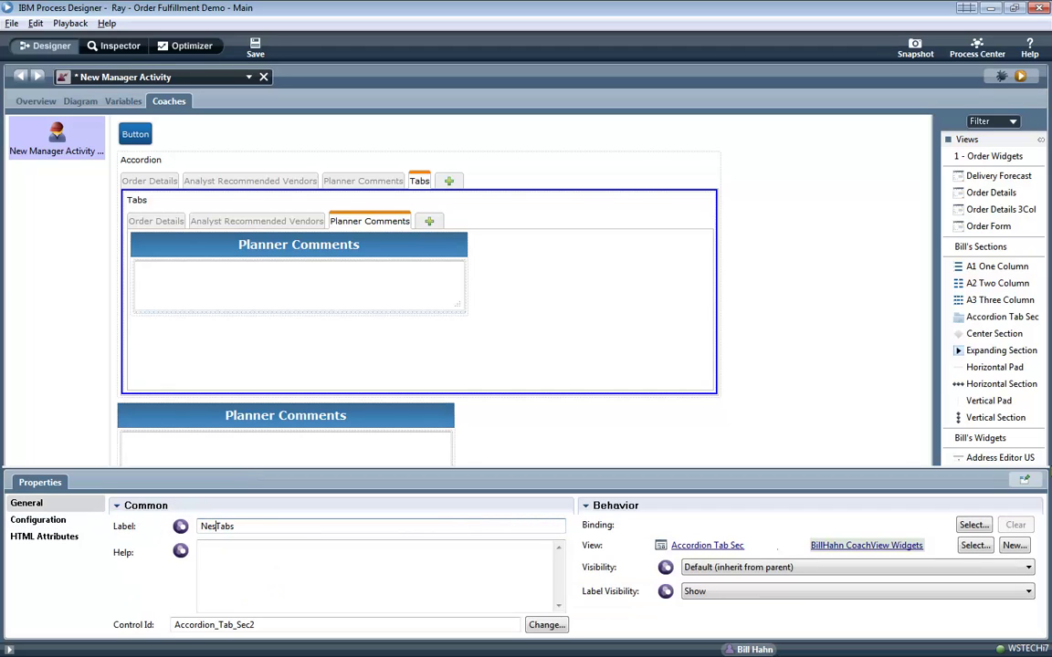
key(Return)
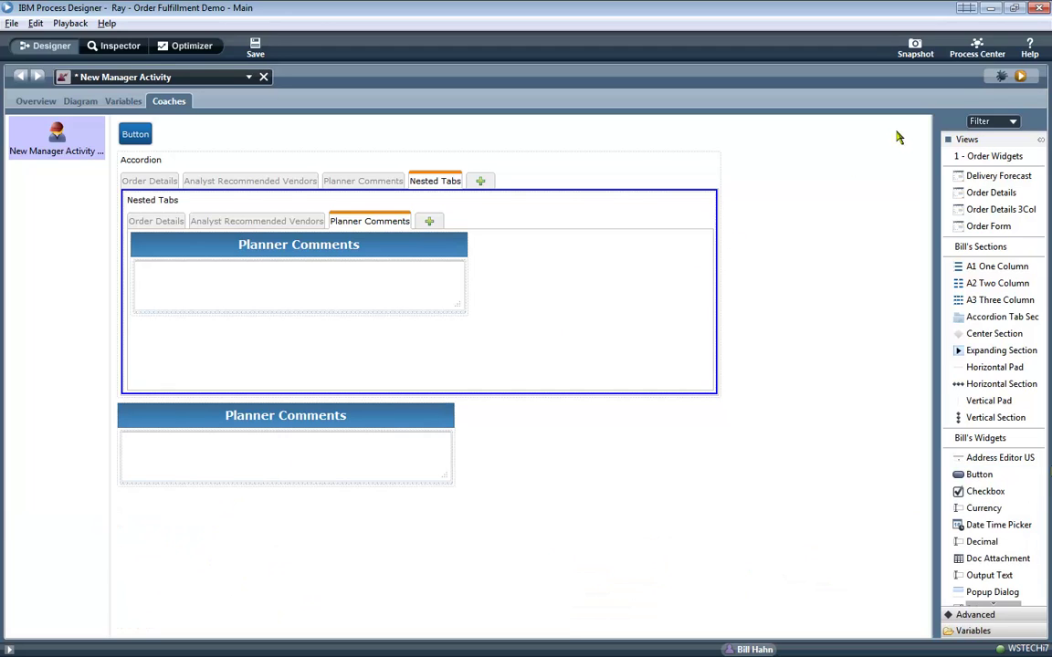
click(1021, 78)
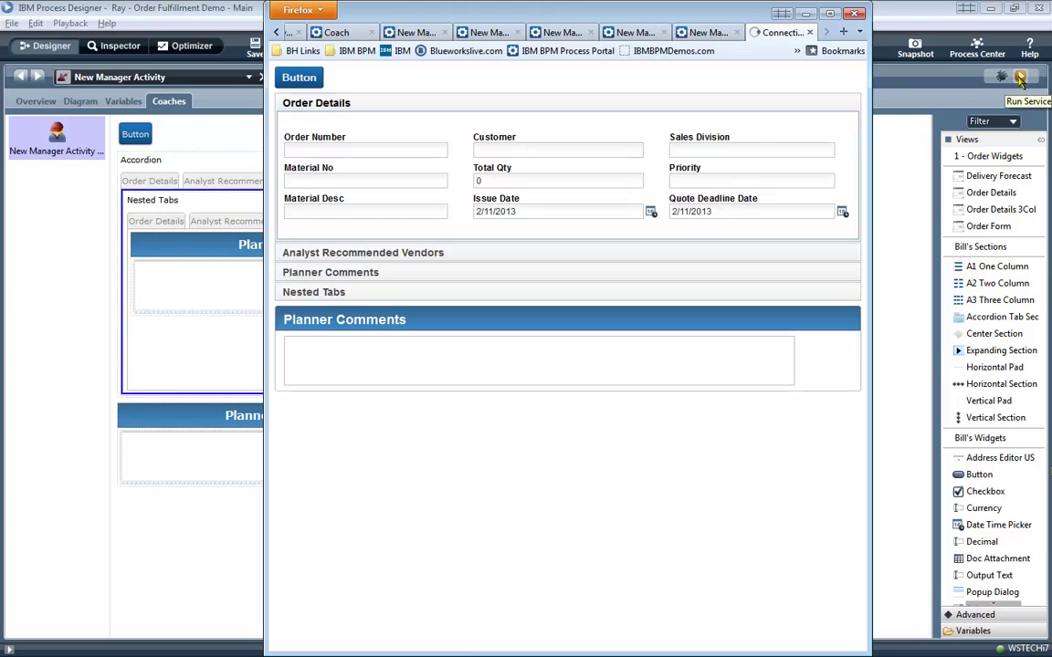
Expand the accordion panels including Nested Tabs, switch its four inner tabs, then reopen Order Details.
click(395, 250)
click(394, 267)
click(399, 291)
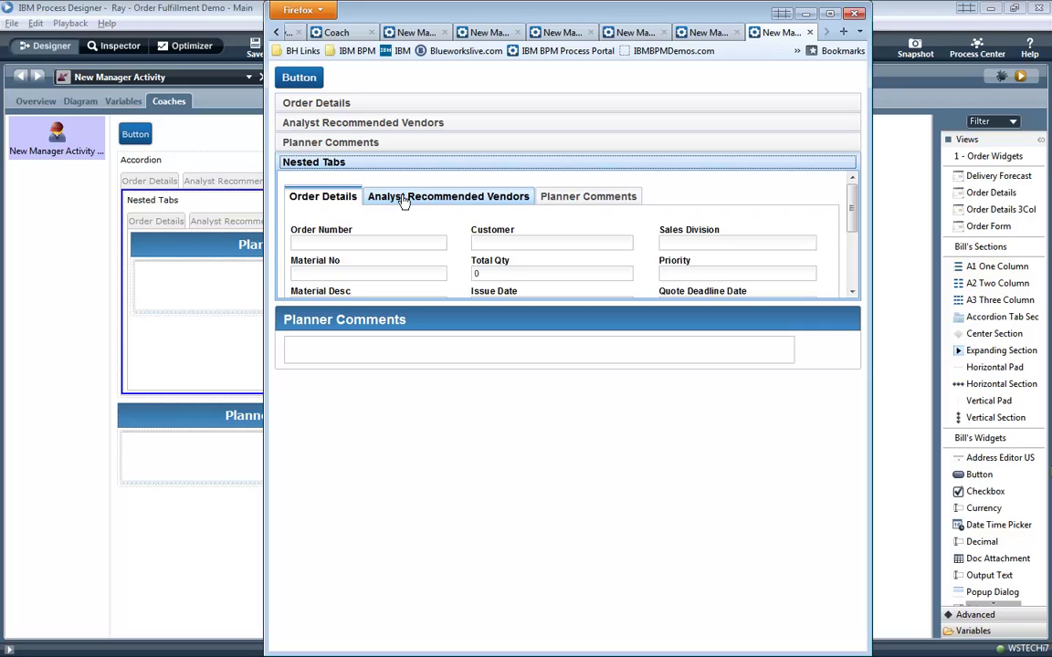
click(402, 199)
click(544, 205)
click(490, 199)
click(329, 199)
click(345, 142)
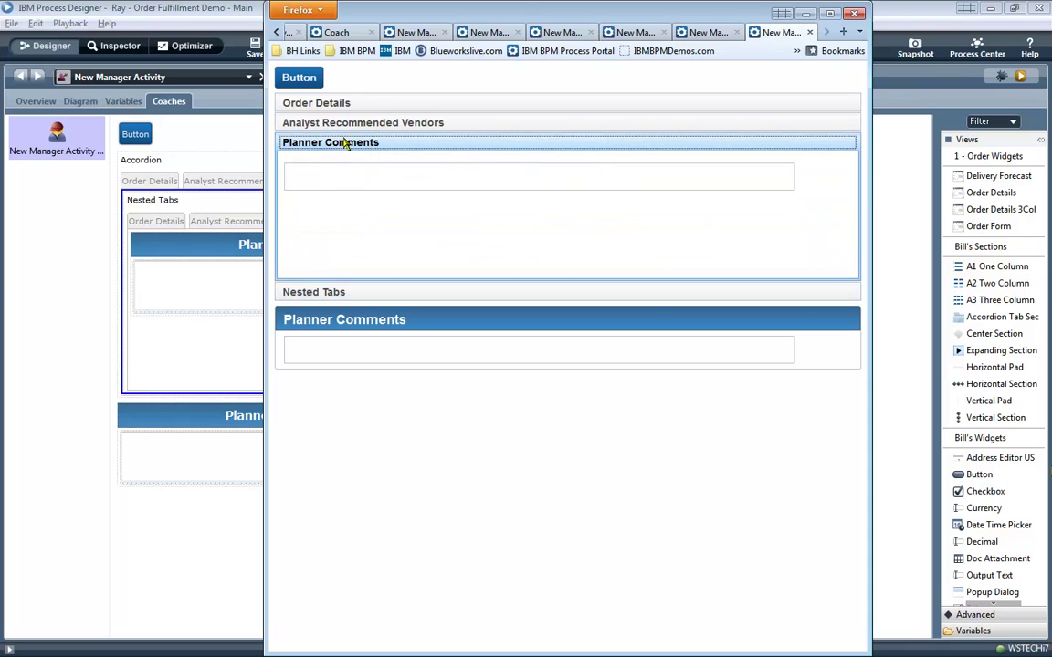
click(347, 122)
click(345, 103)
Copy Order Details from the accordion and place the pasted copy above the accordion.
key(alt+Tab)
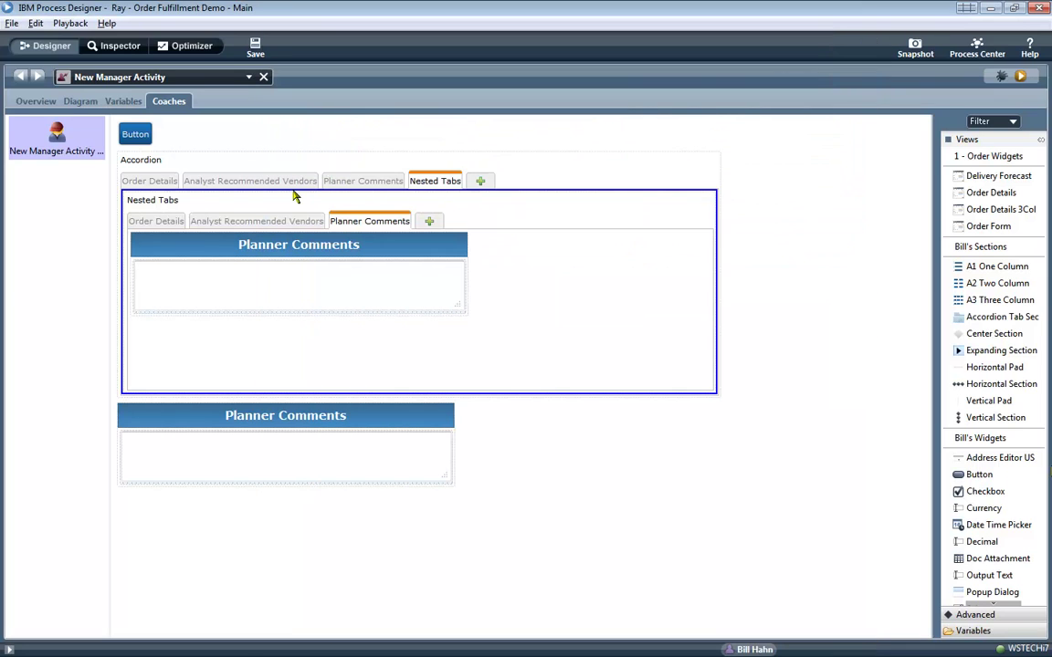
click(152, 185)
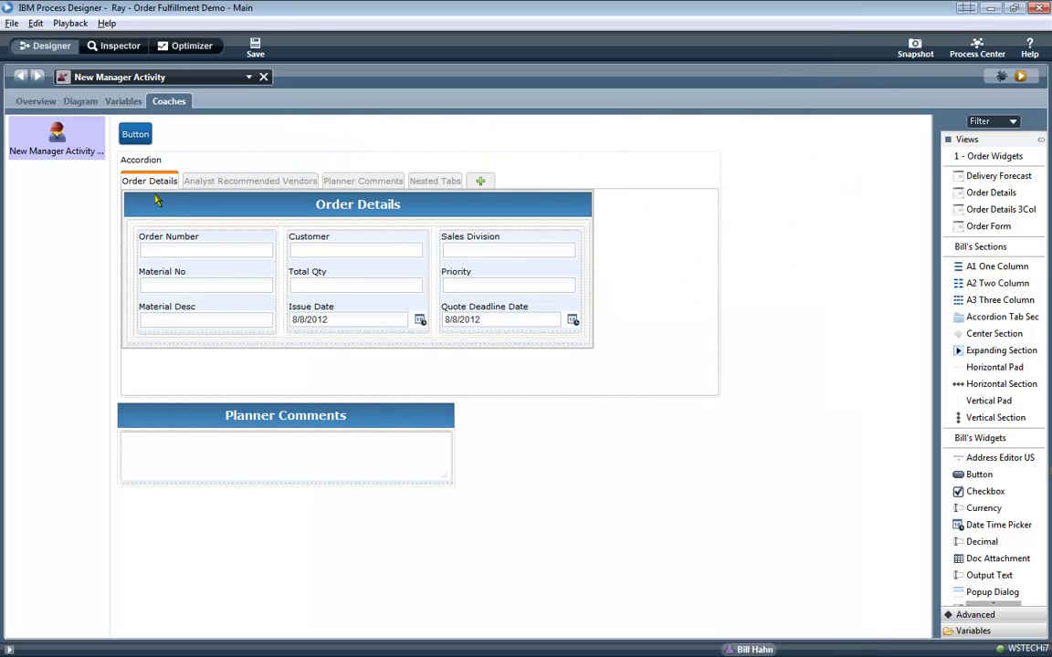
right_click(204, 217)
click(225, 240)
right_click(145, 134)
click(174, 174)
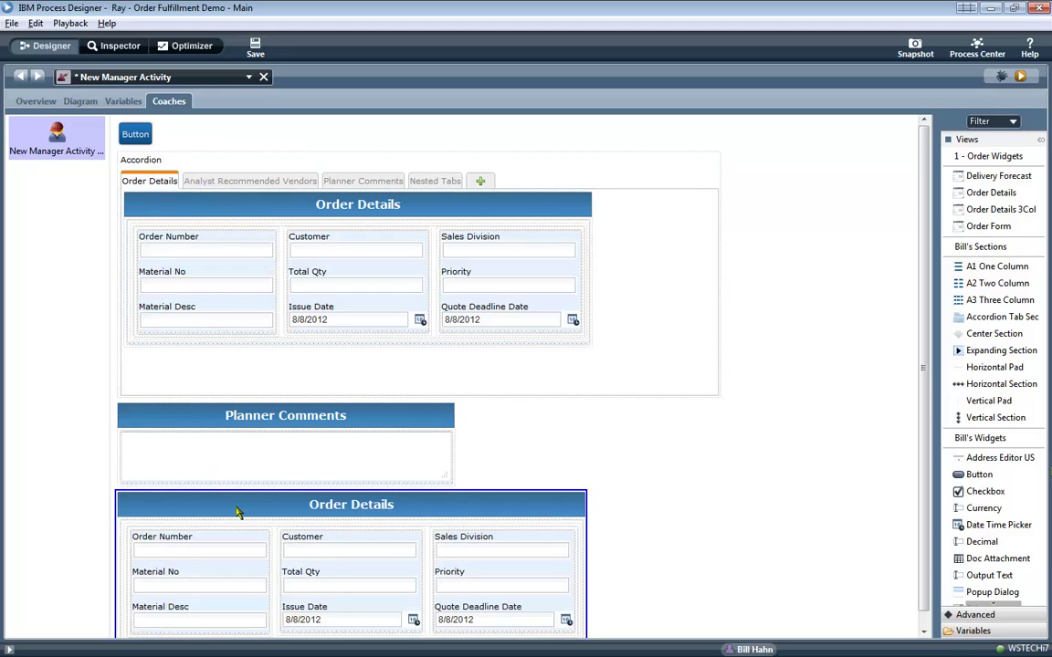
drag(237, 505, 217, 164)
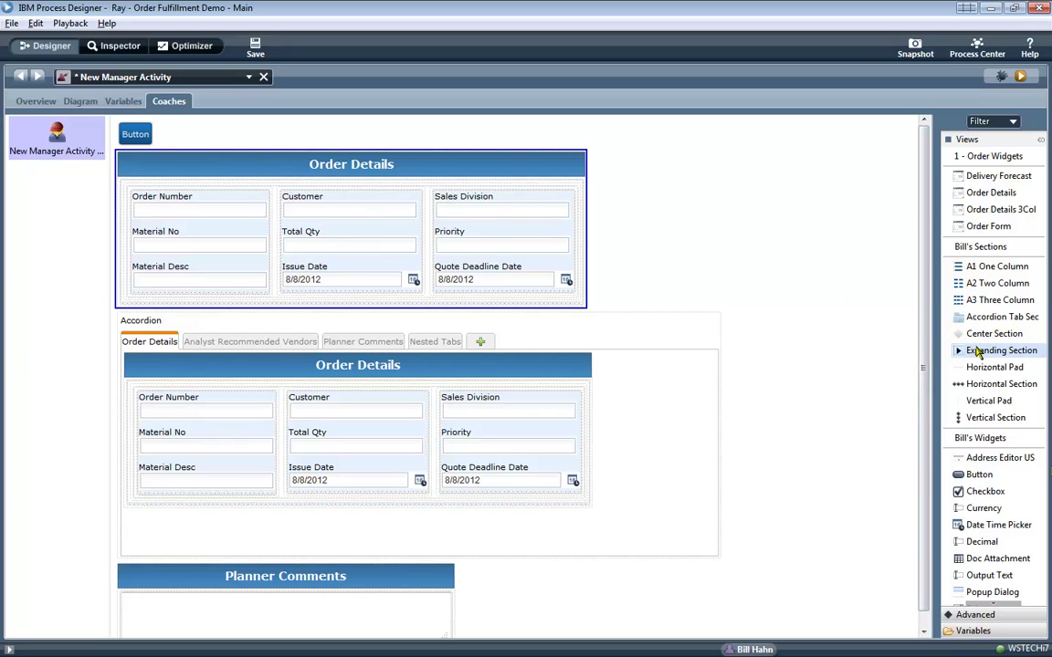
Wrap the Order Details copy in an Expanding Section titled 'Order Details (Expanding Section)'.
drag(977, 354, 469, 202)
drag(368, 227, 242, 197)
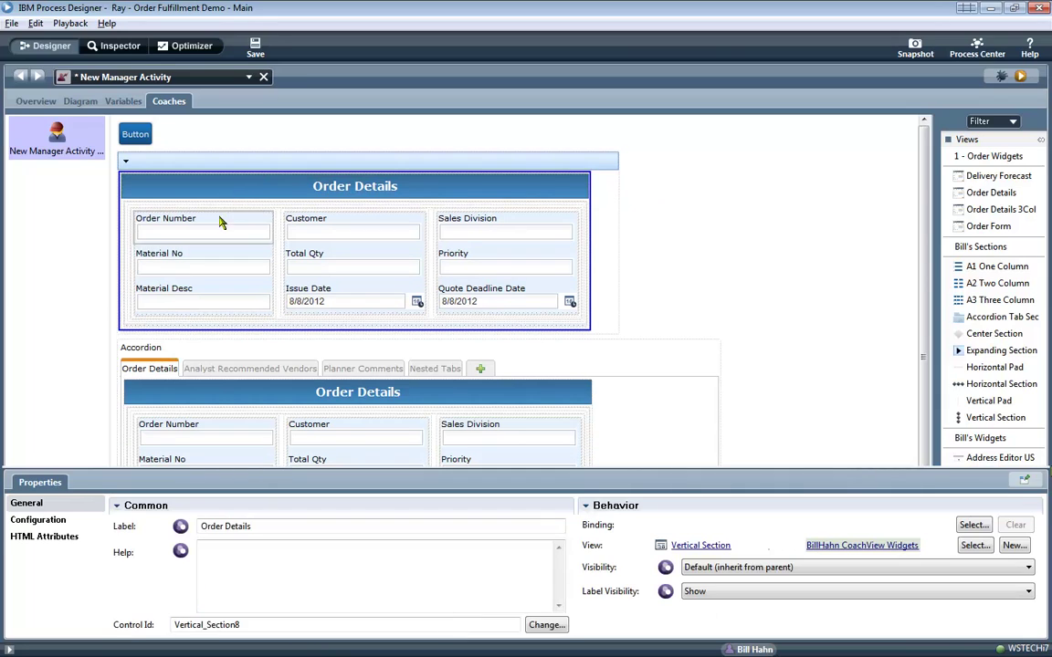
click(41, 520)
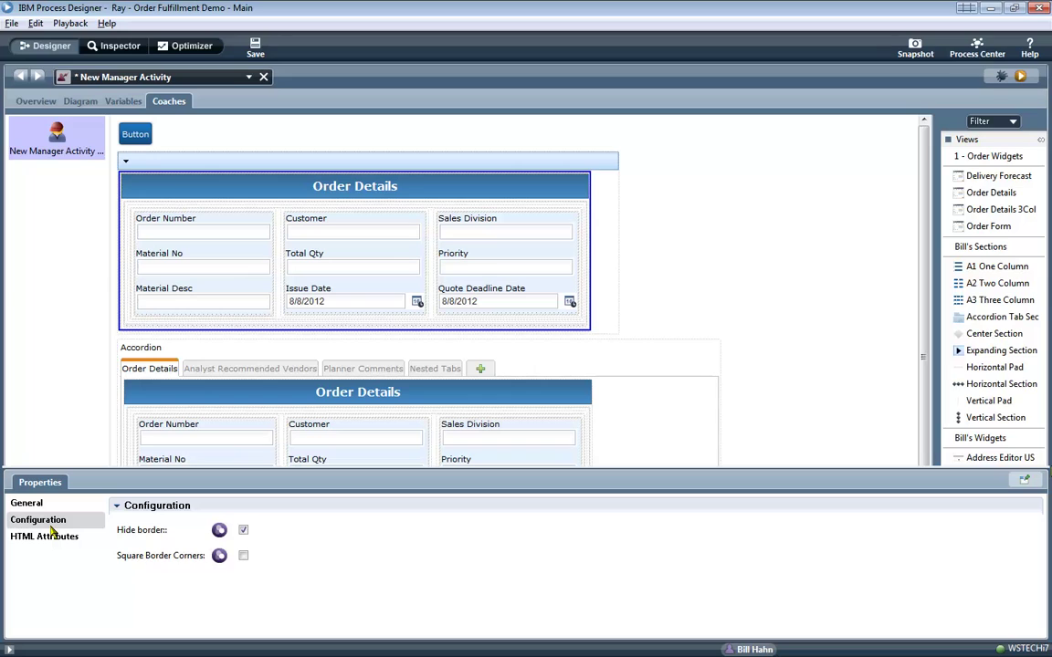
click(243, 531)
click(230, 171)
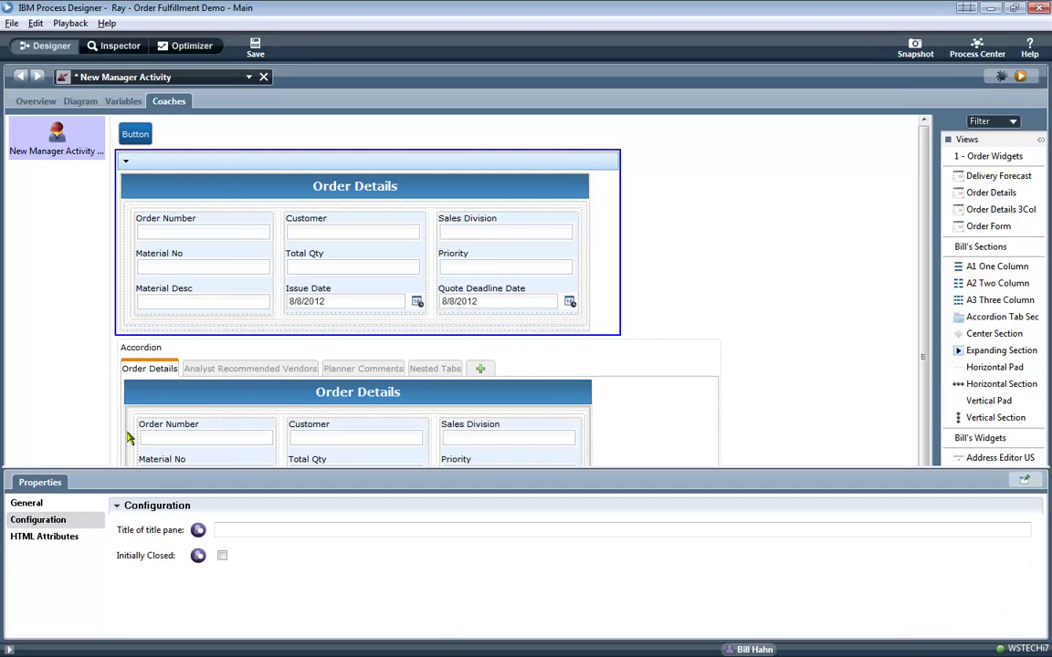
click(37, 440)
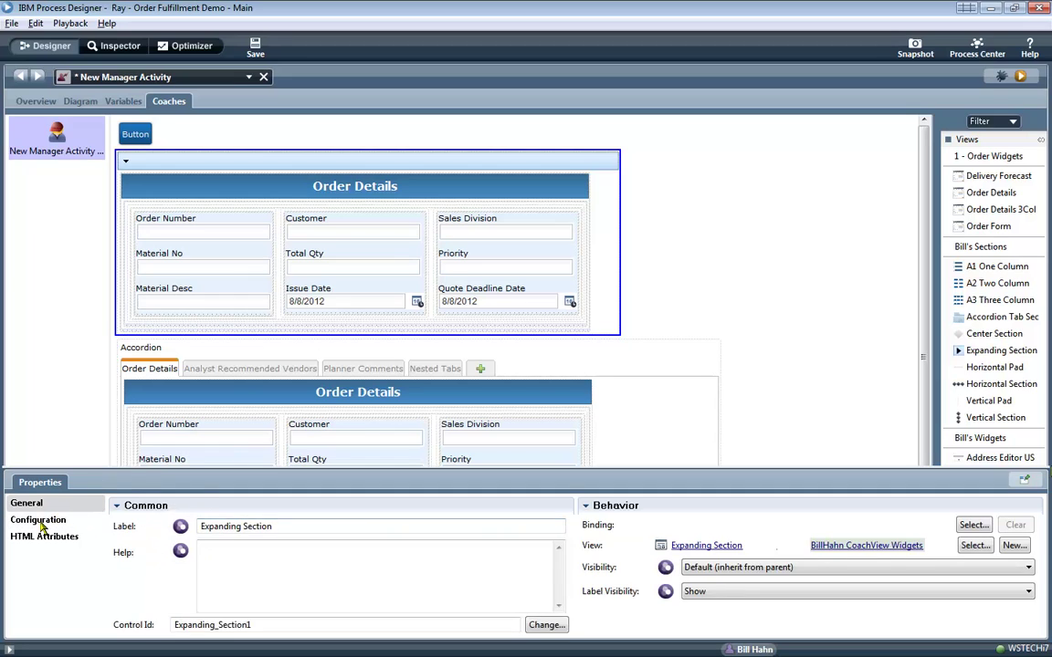
click(41, 522)
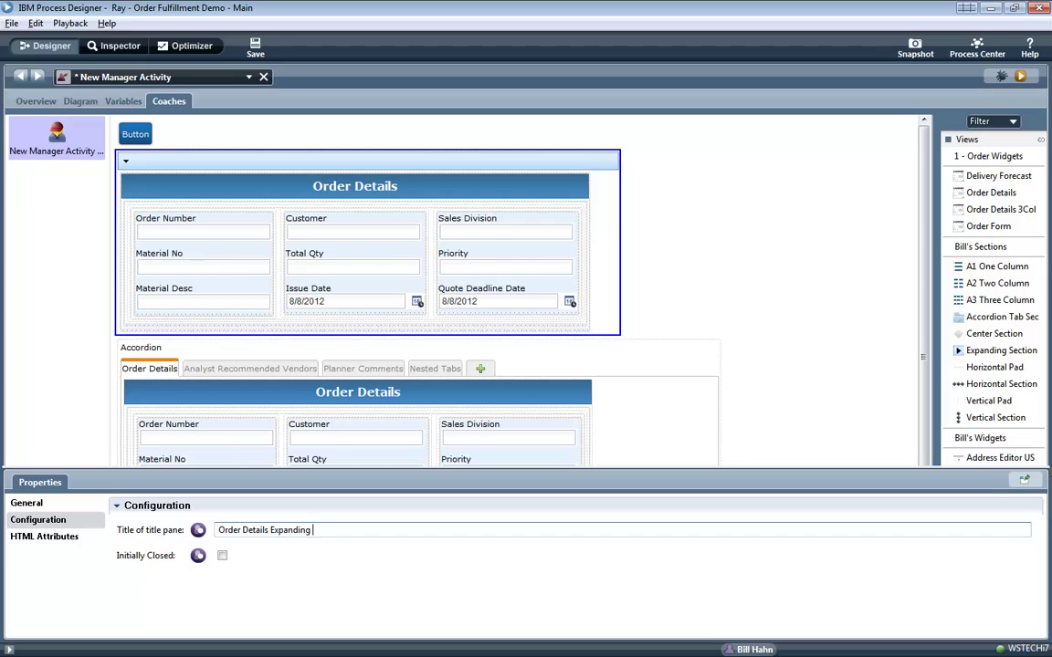
text(()
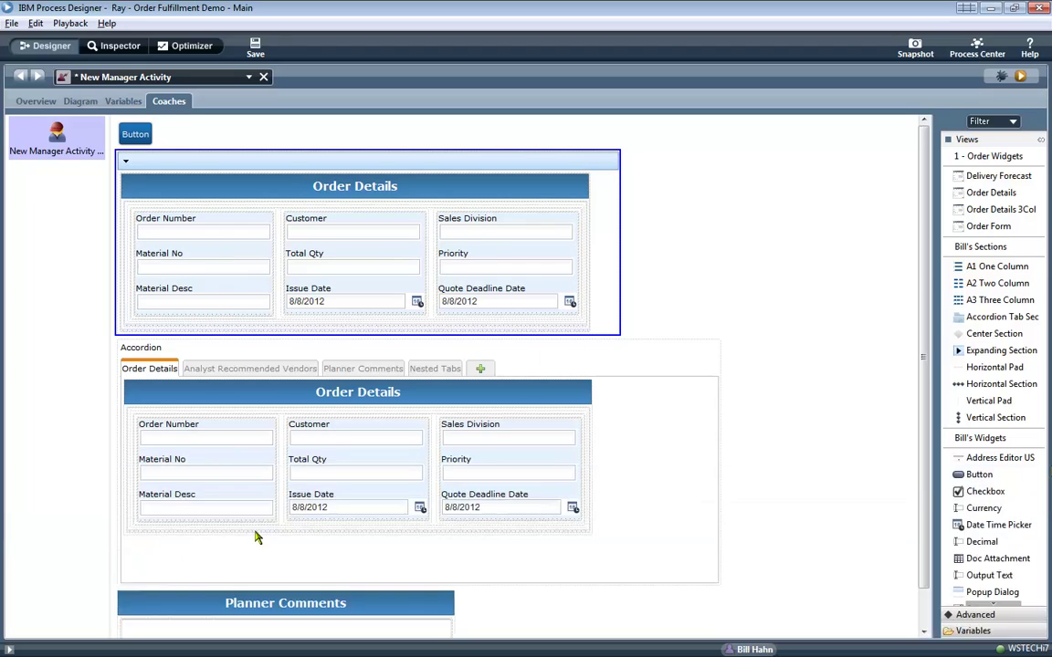
Save and run the coach, toggling the Order Details (Expanding Section) pane closed and open.
click(1021, 77)
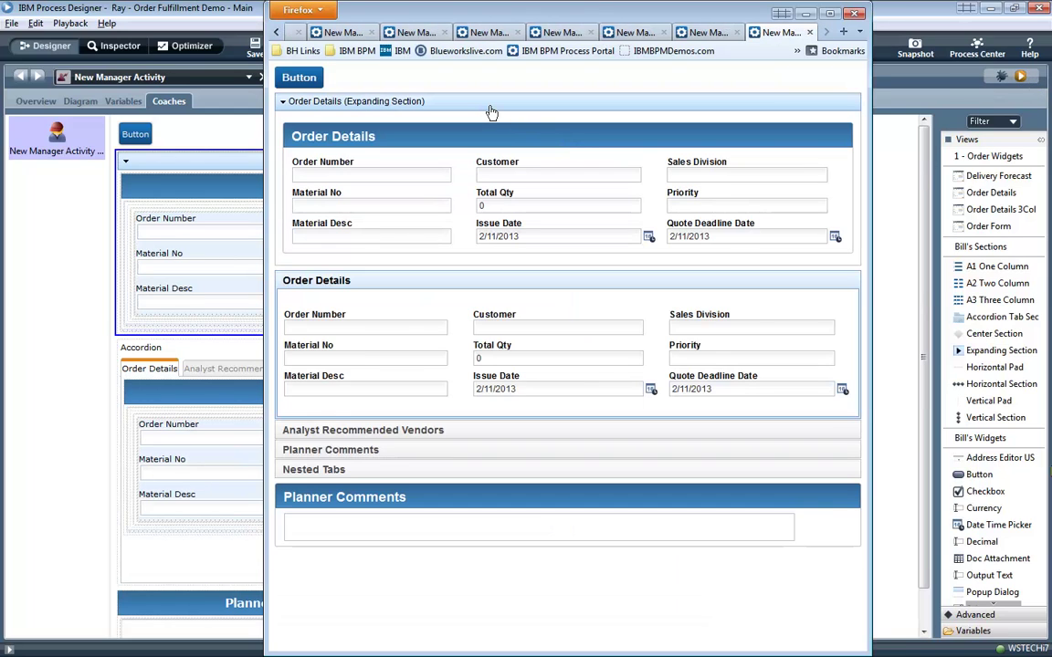
click(470, 103)
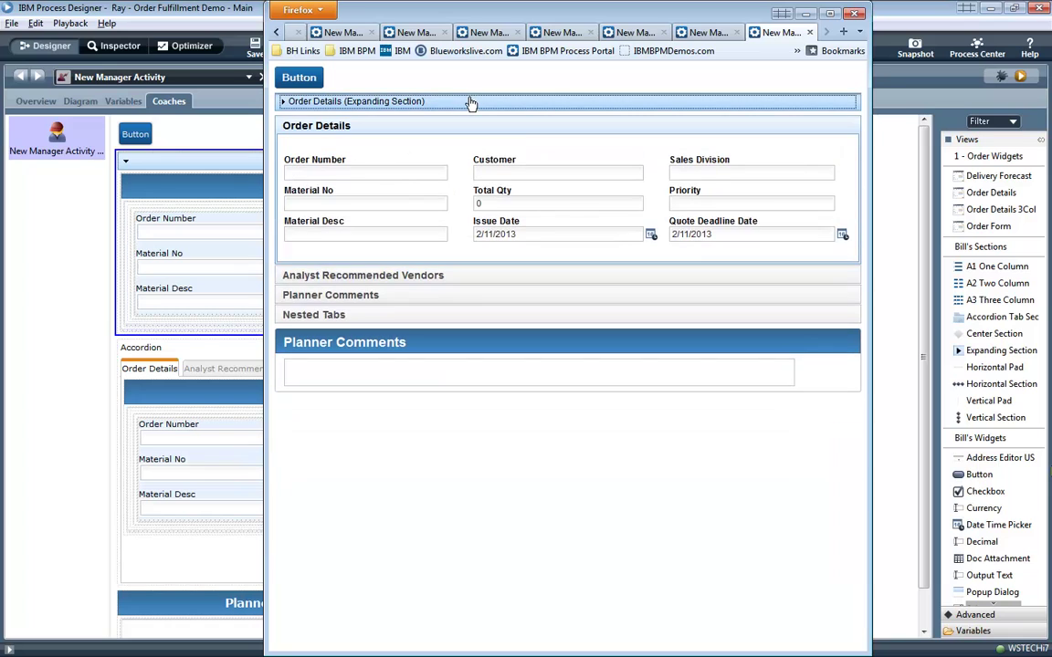
click(470, 103)
click(470, 102)
click(470, 102)
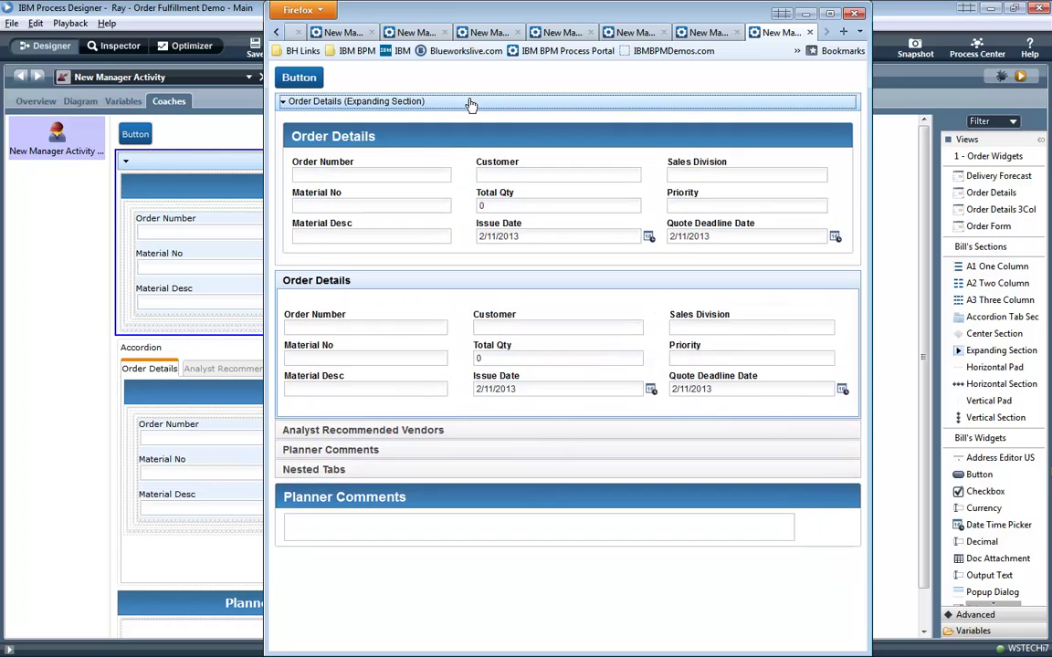
click(470, 102)
Open the Analyst Recommended Vendors, Planner Comments and Nested Tabs sections and switch nested tabs.
click(440, 251)
click(439, 291)
click(441, 312)
click(375, 222)
click(548, 224)
Collapse the expanding Order Details pane in the coach preview.
click(237, 134)
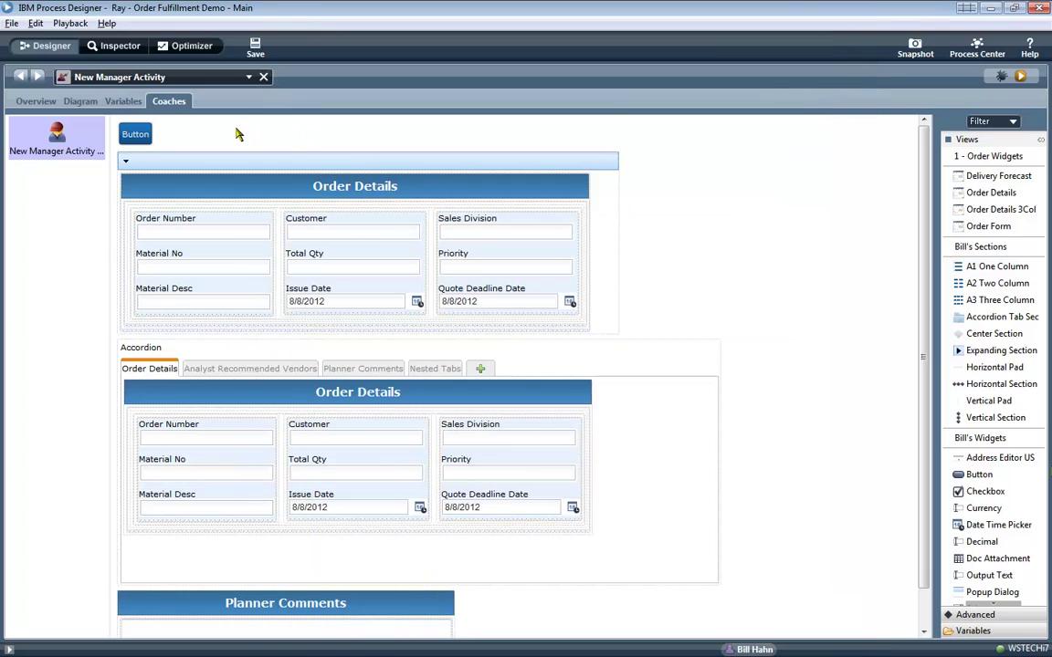
click(1020, 76)
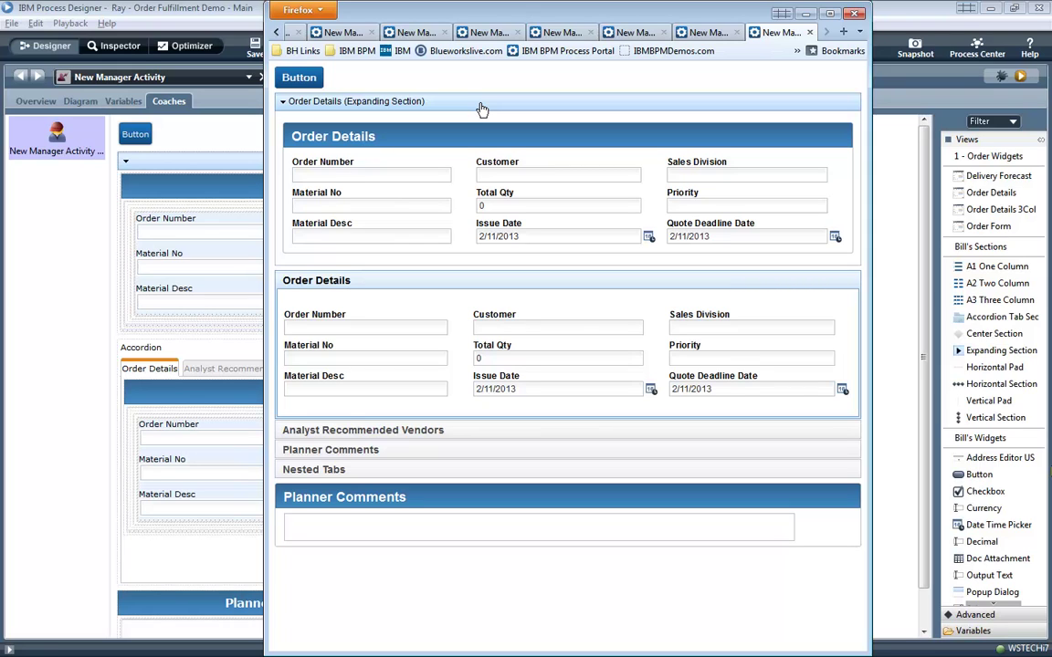
click(481, 110)
Set the Expanding Section to Initially Closed and save and rerun the coach.
click(244, 146)
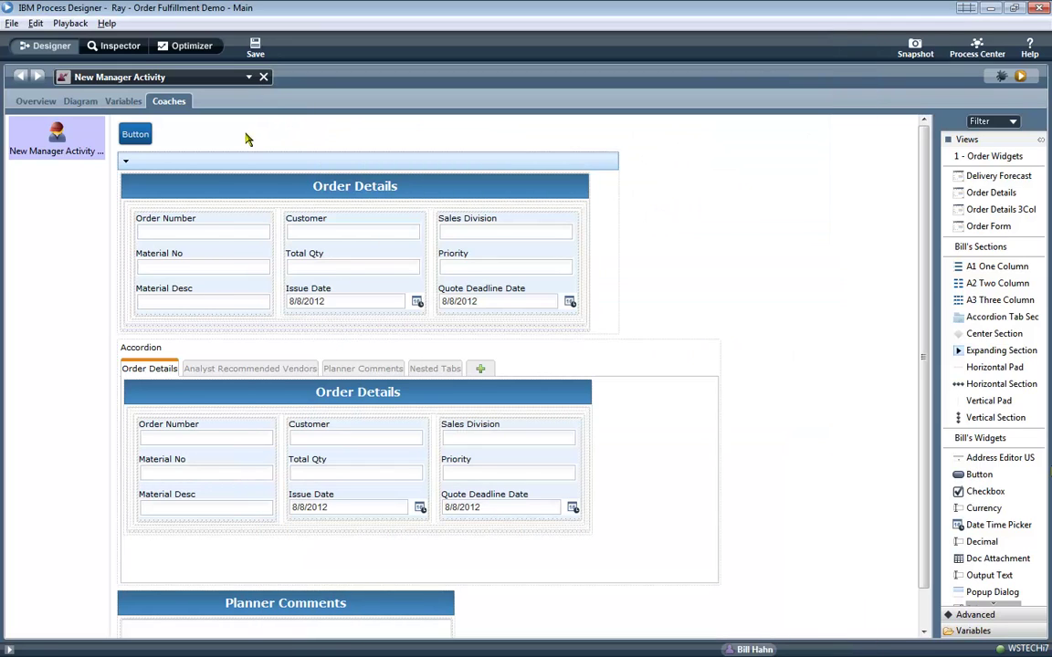
click(240, 162)
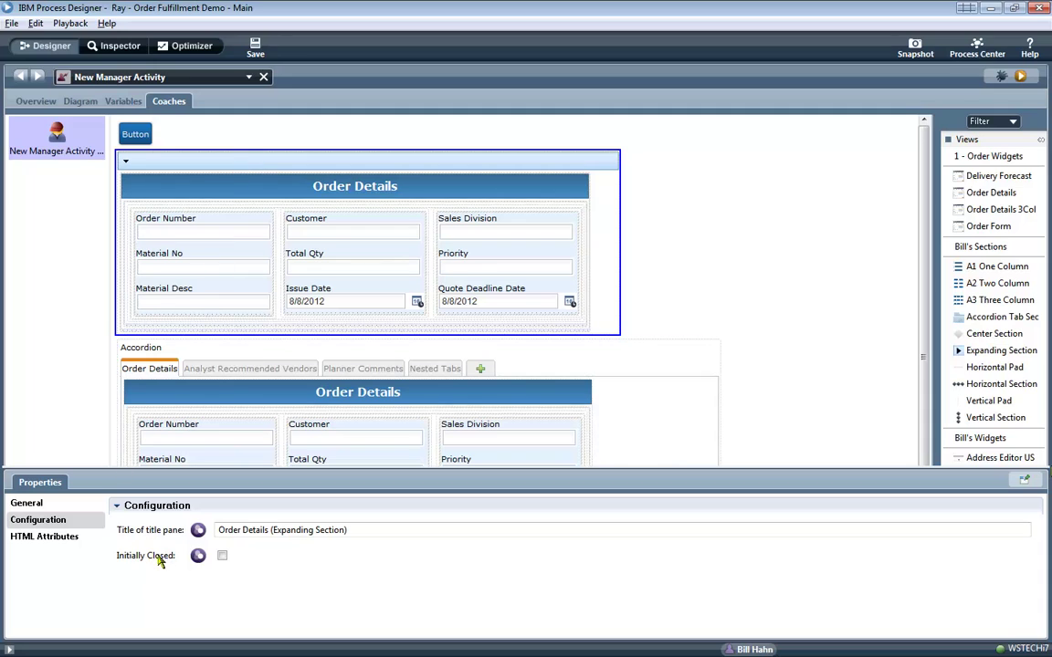
click(222, 556)
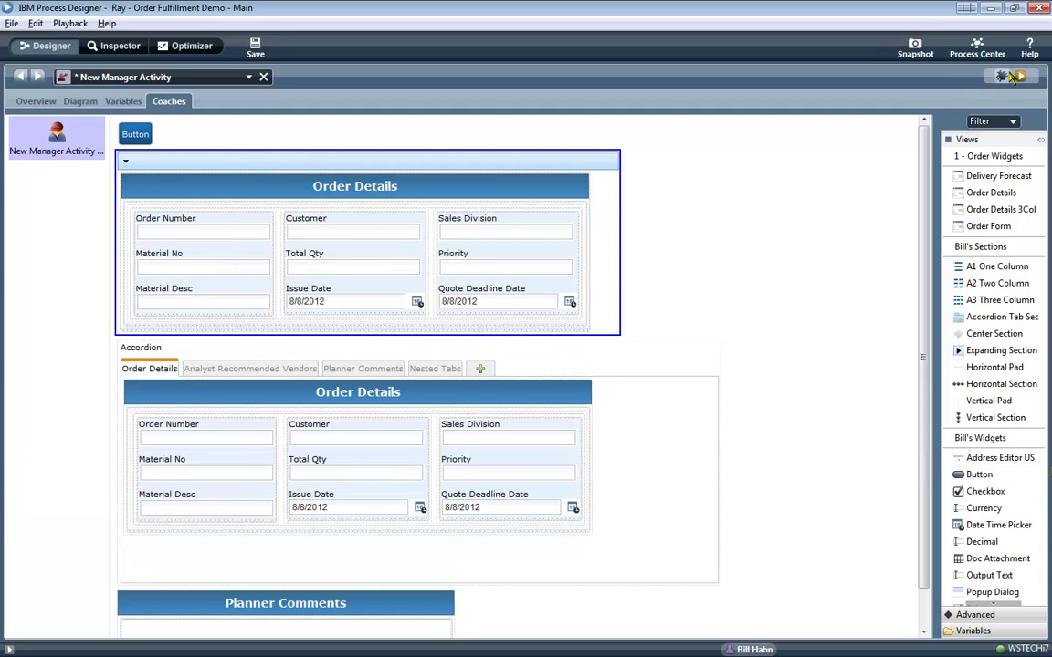
click(1019, 78)
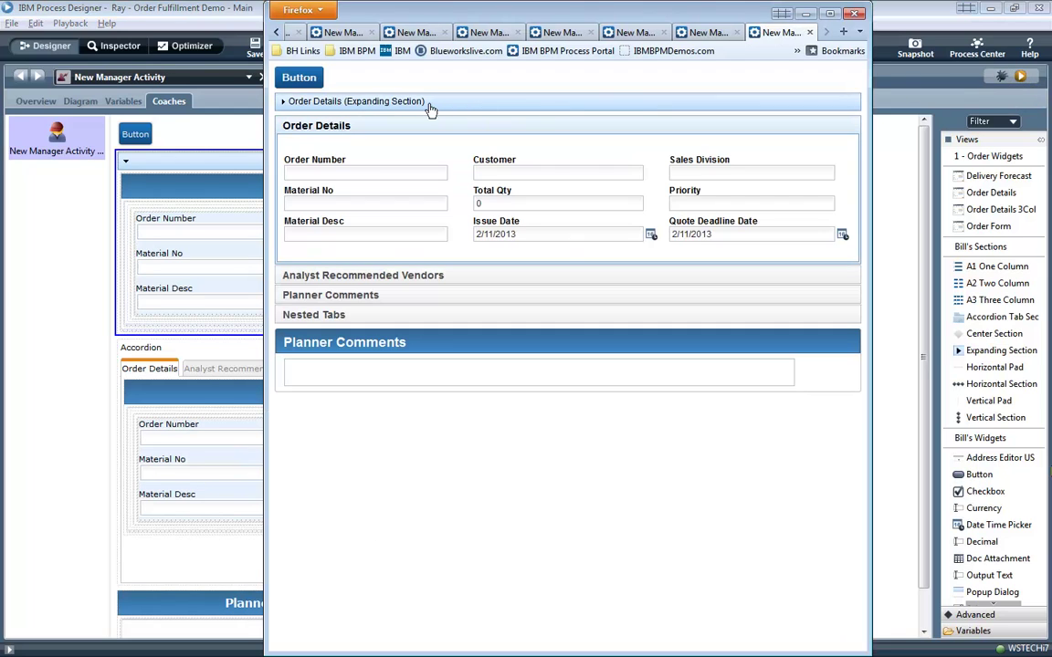
Expand and collapse the Order Details (Expanding Section) pane, then return to the designer.
click(429, 107)
click(430, 108)
click(239, 138)
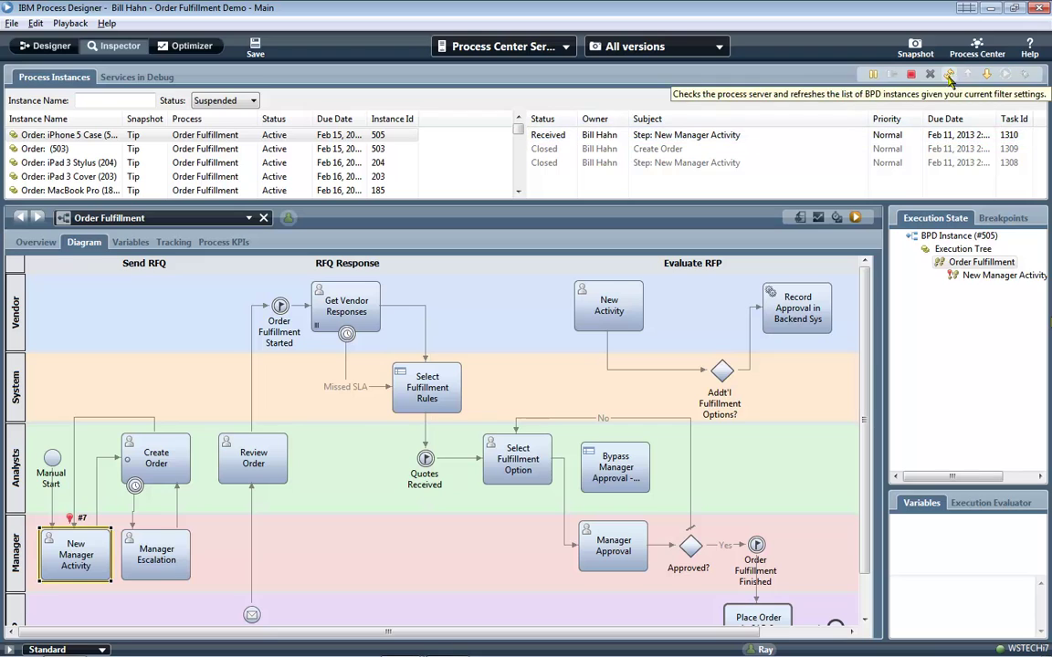
Run instance 505's received New Manager Activity task 1310 from the Inspector.
click(1004, 76)
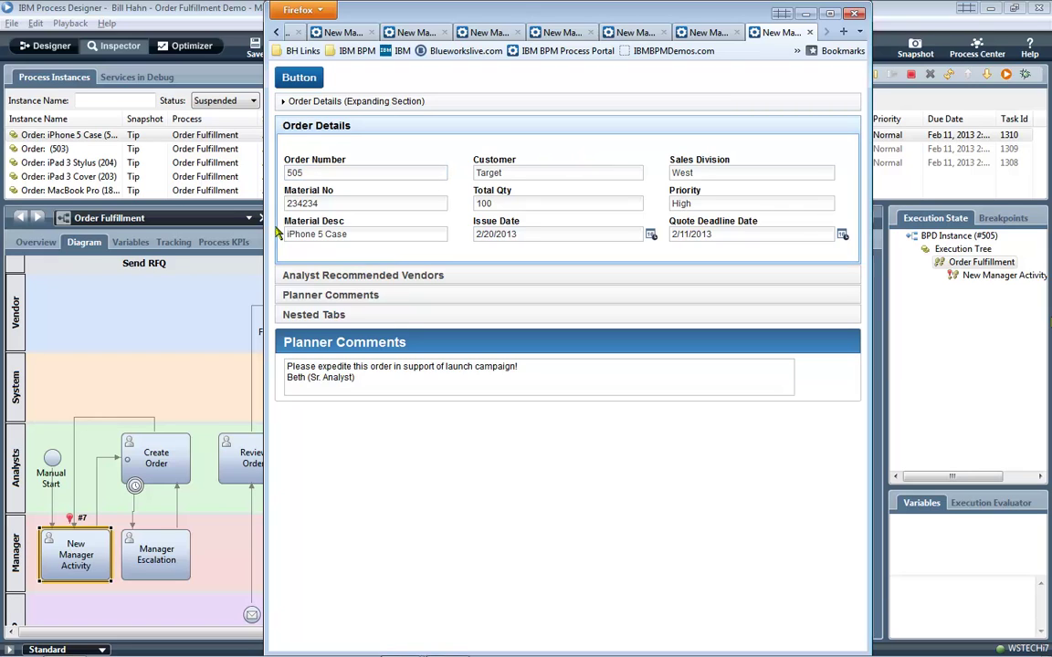
Toggle the Order Details expanding pane, open each accordion section, and switch between the nested tabs.
click(446, 104)
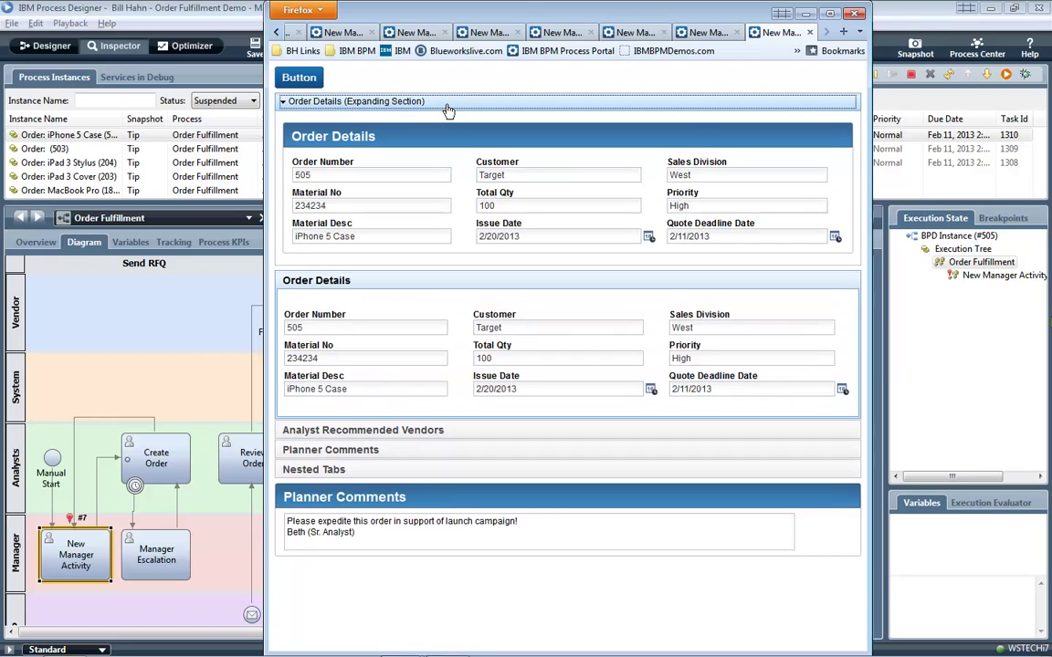
click(447, 106)
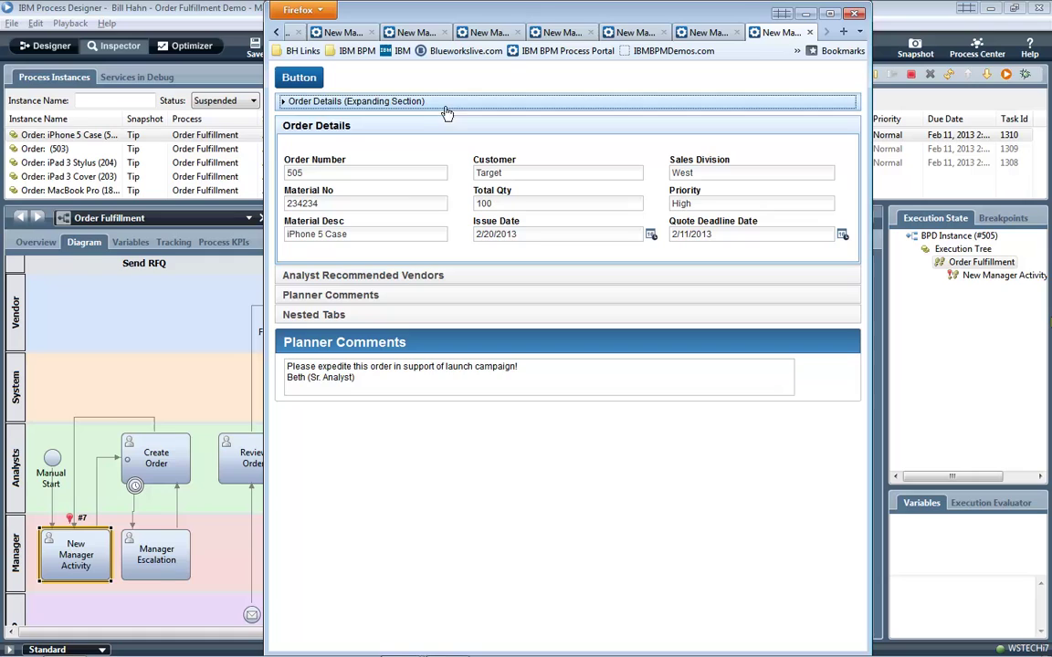
click(405, 275)
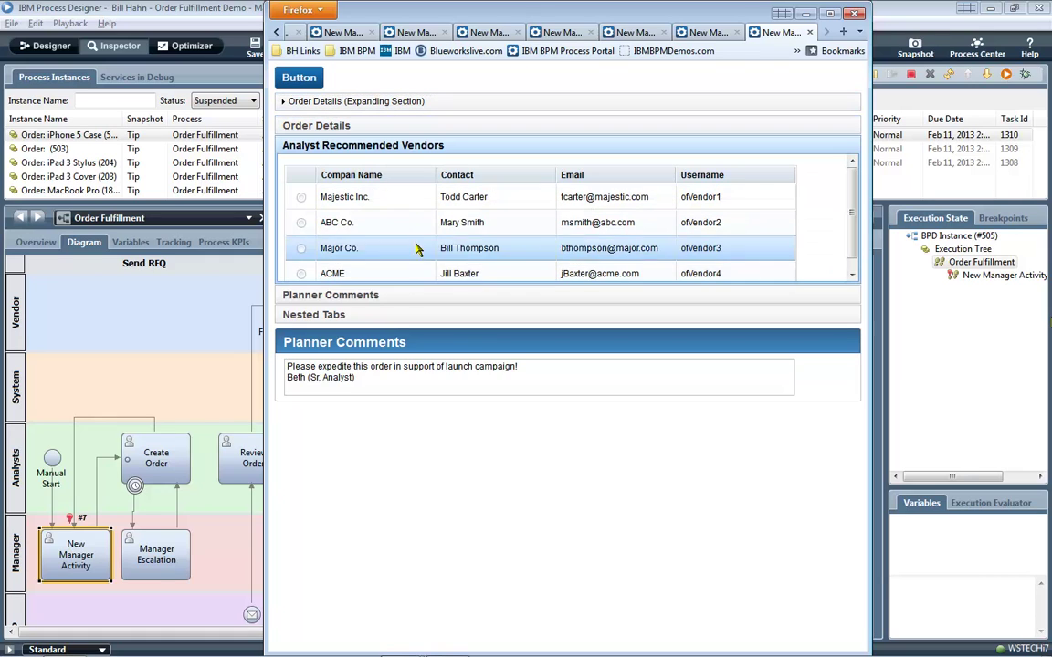
click(423, 296)
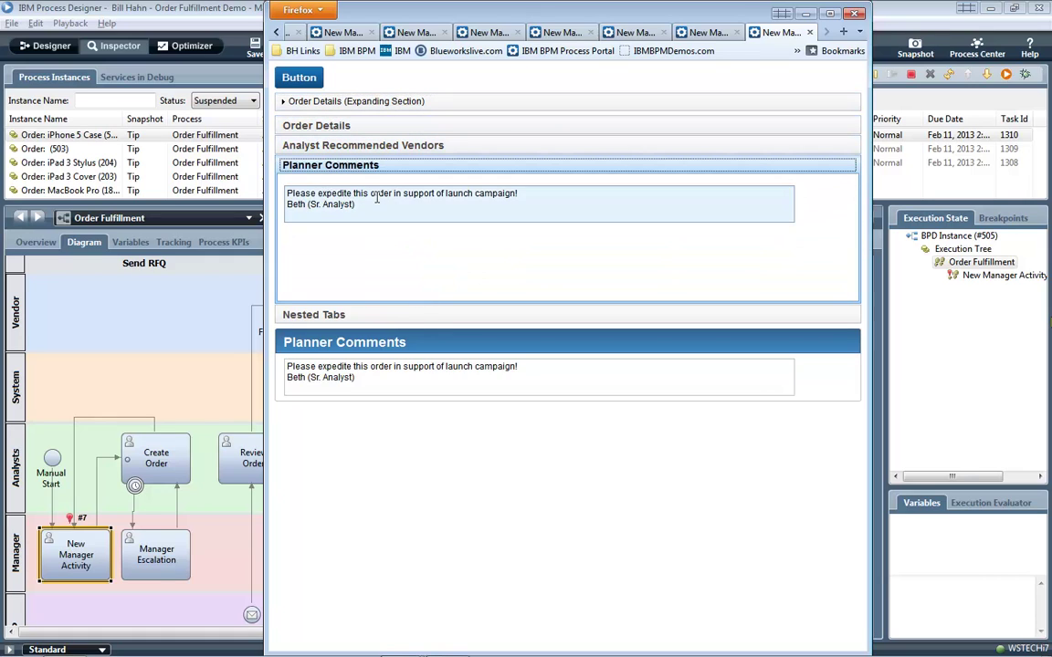
click(406, 314)
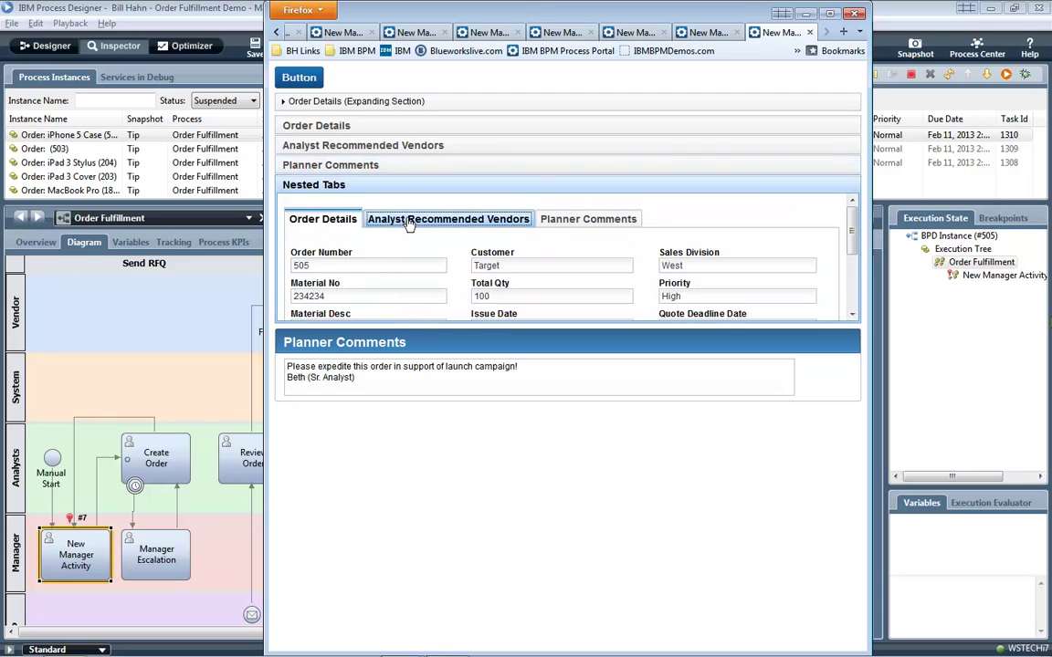
click(409, 224)
click(562, 219)
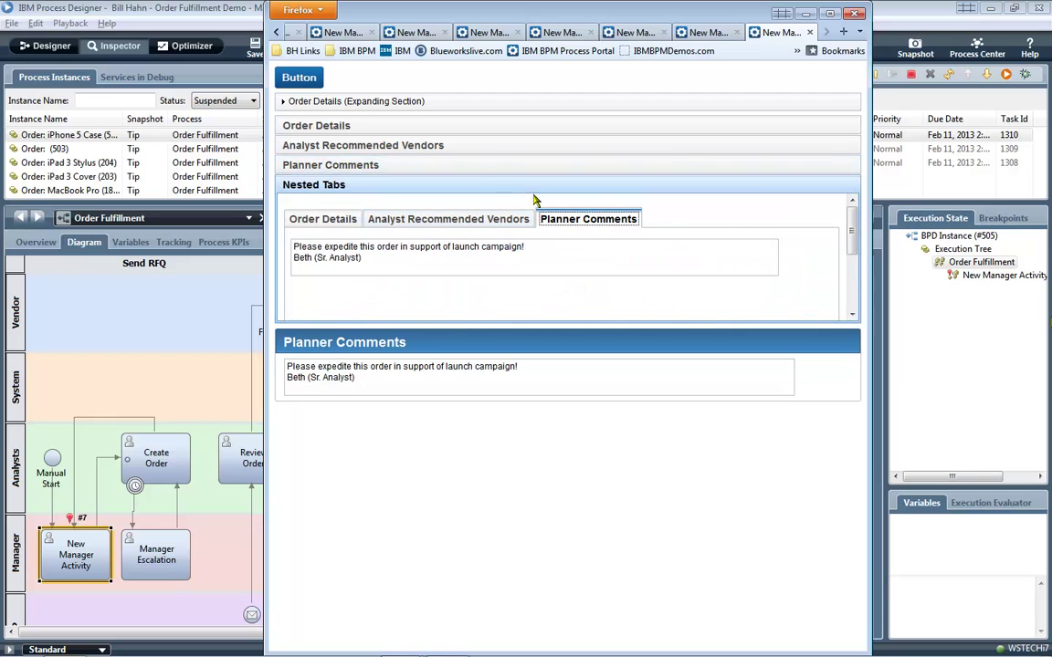
Reopen Planner Comments, Analyst Recommended Vendors and Order Details, toggle the expanding pane, then leave the task window.
click(468, 168)
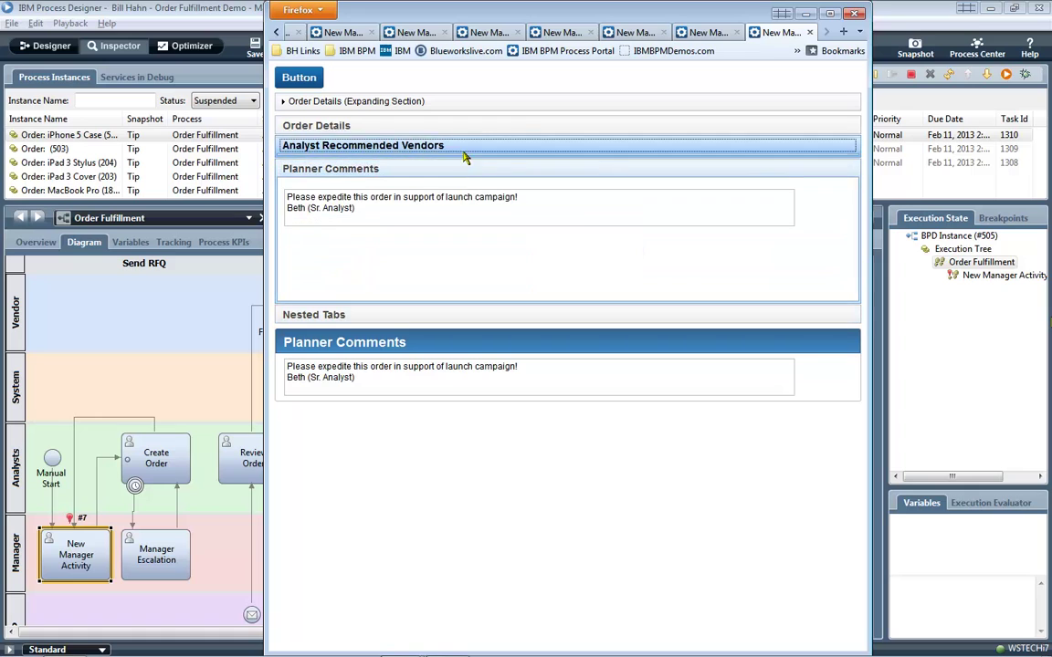
click(464, 149)
click(453, 124)
click(413, 102)
click(413, 102)
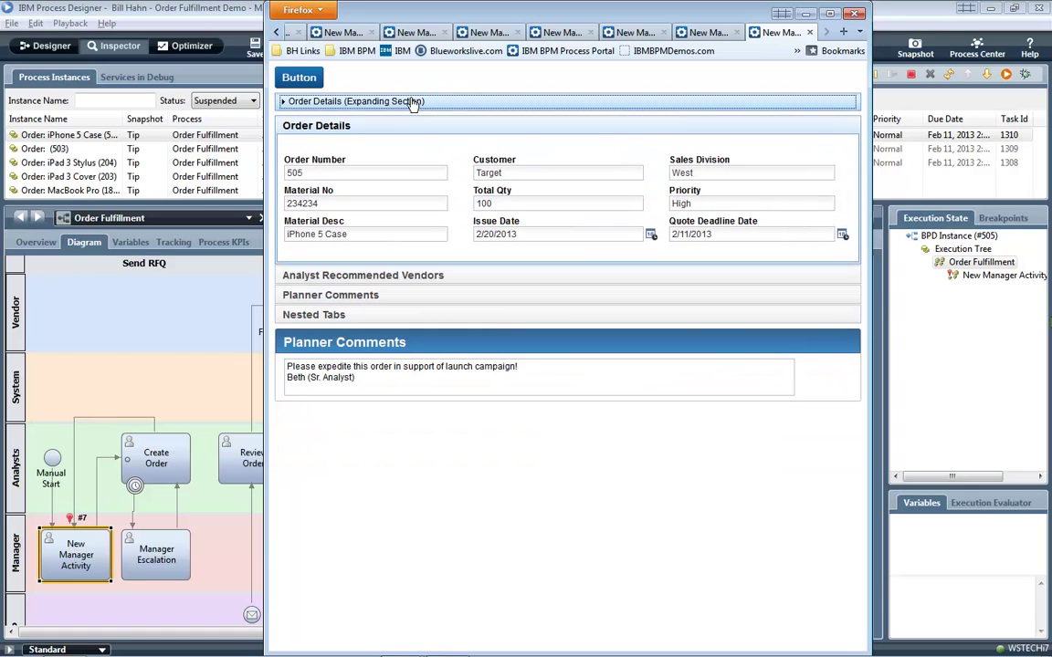
key(alt+Tab)
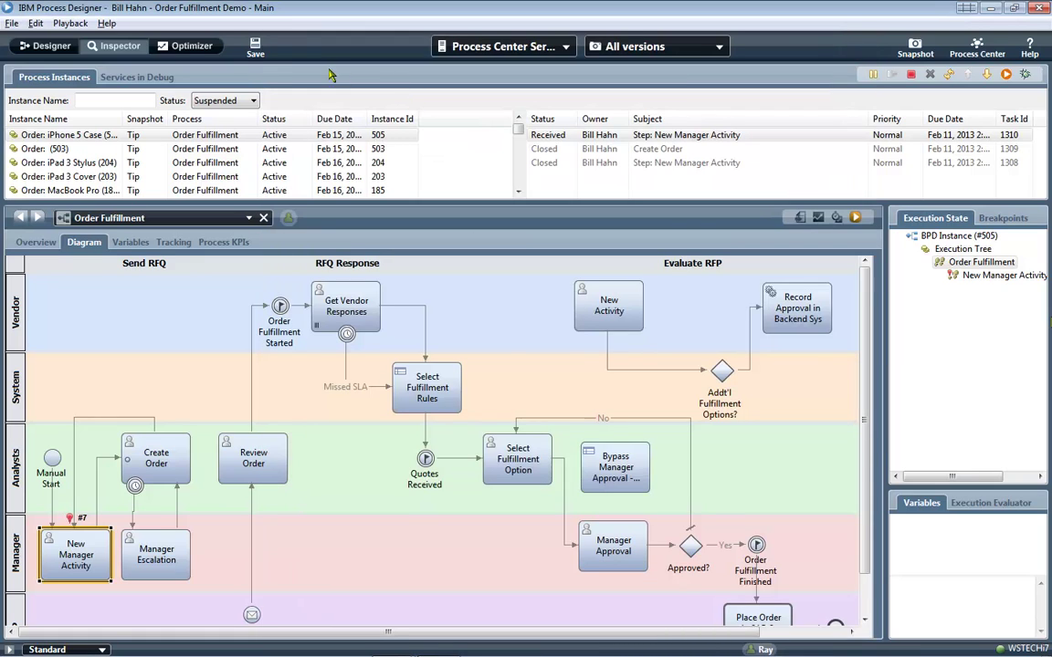
Return to Designer and open the New Manager Activity coach layout for editing.
click(51, 46)
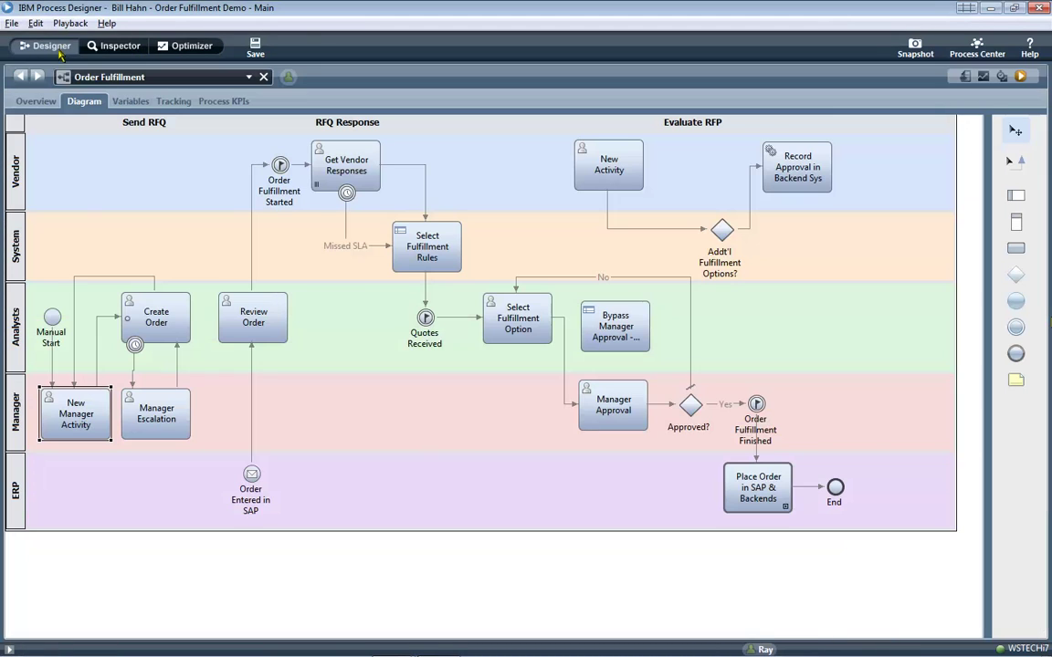
double_click(104, 404)
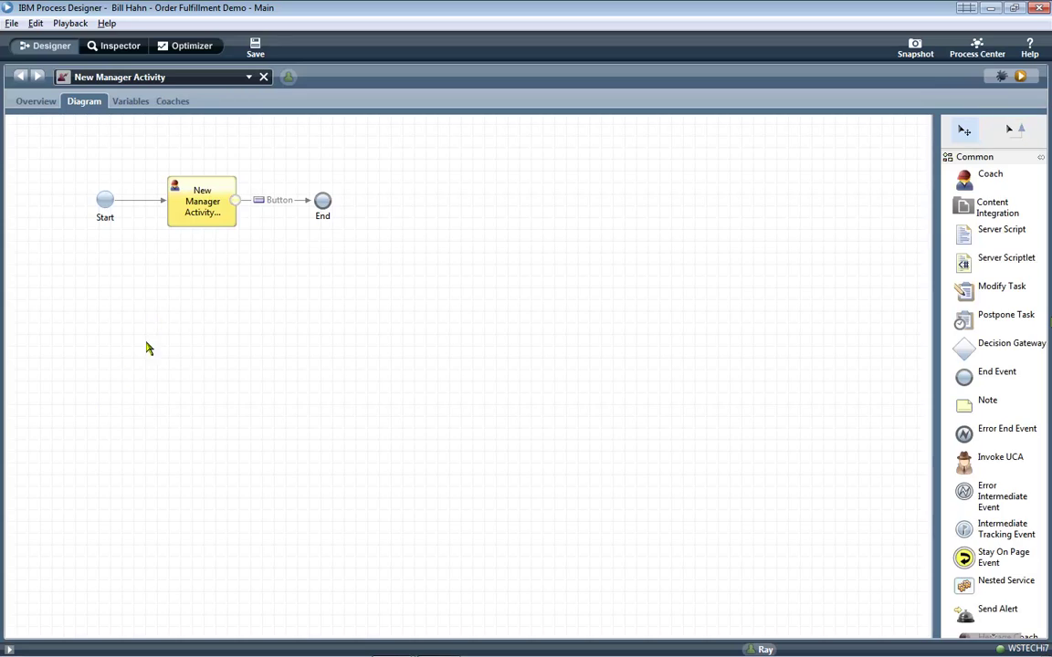
double_click(224, 217)
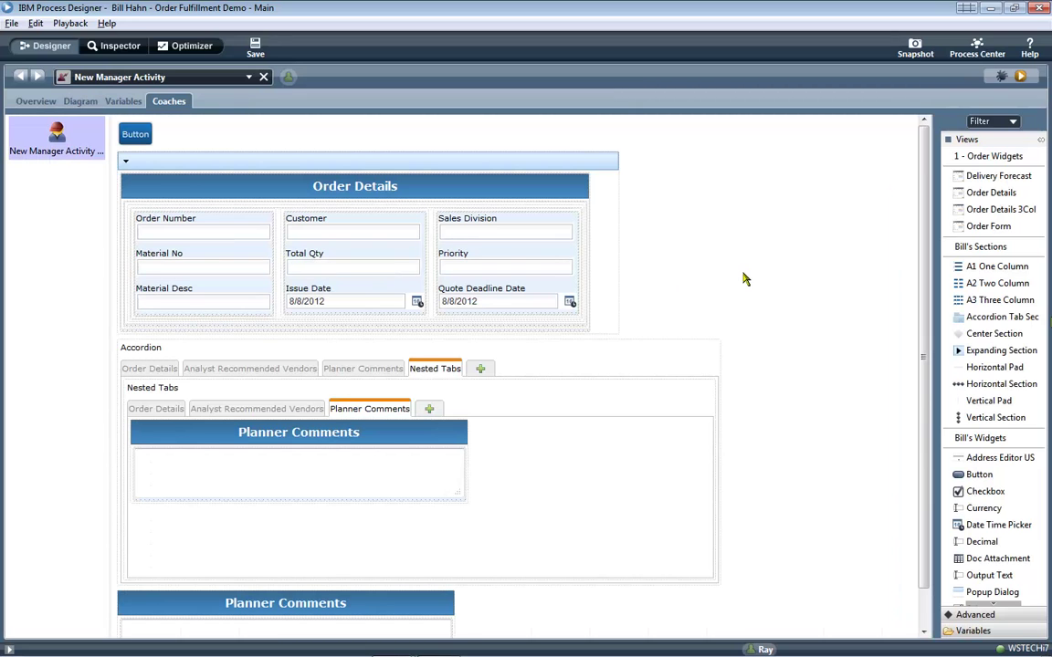
Open a new Firefox window and sign in to IBM BPM Process Portal.
key(super+3)
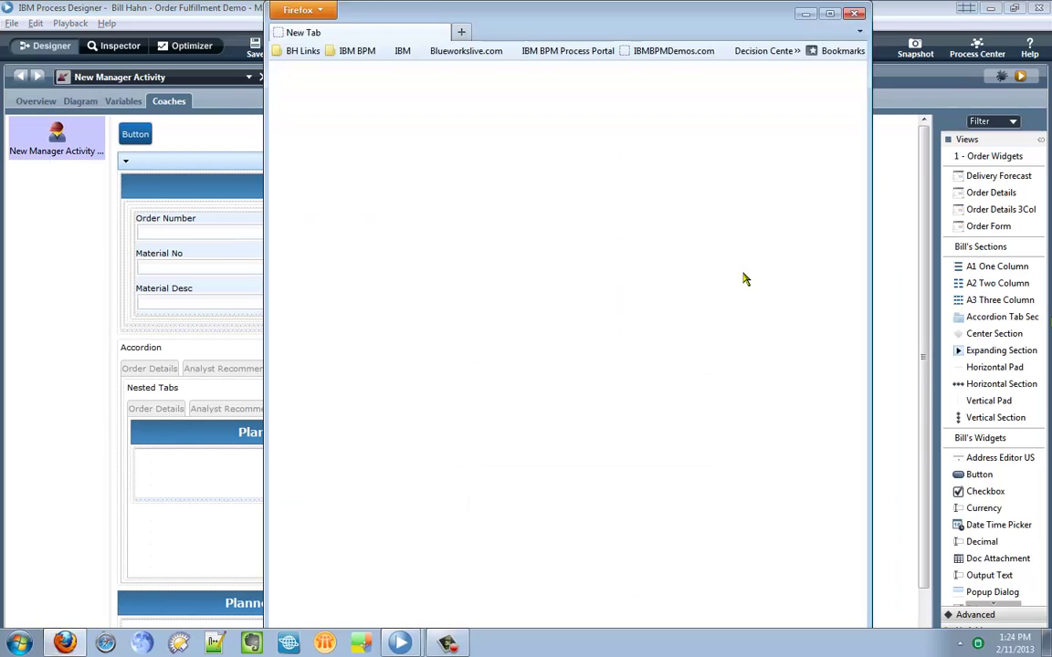
click(605, 53)
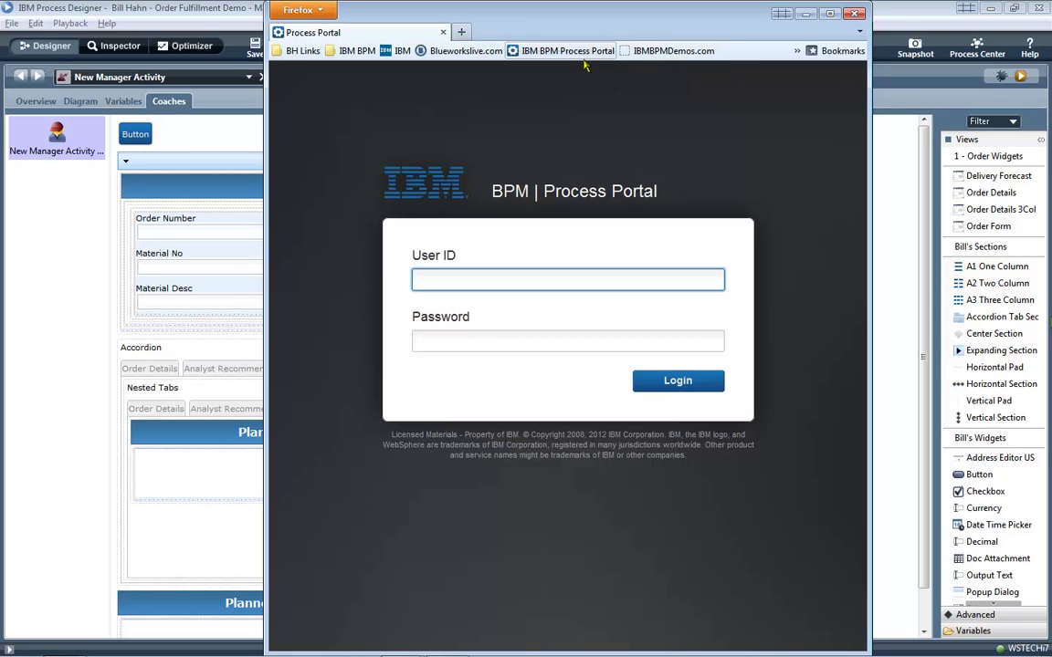
key(Tab)
text(•••)
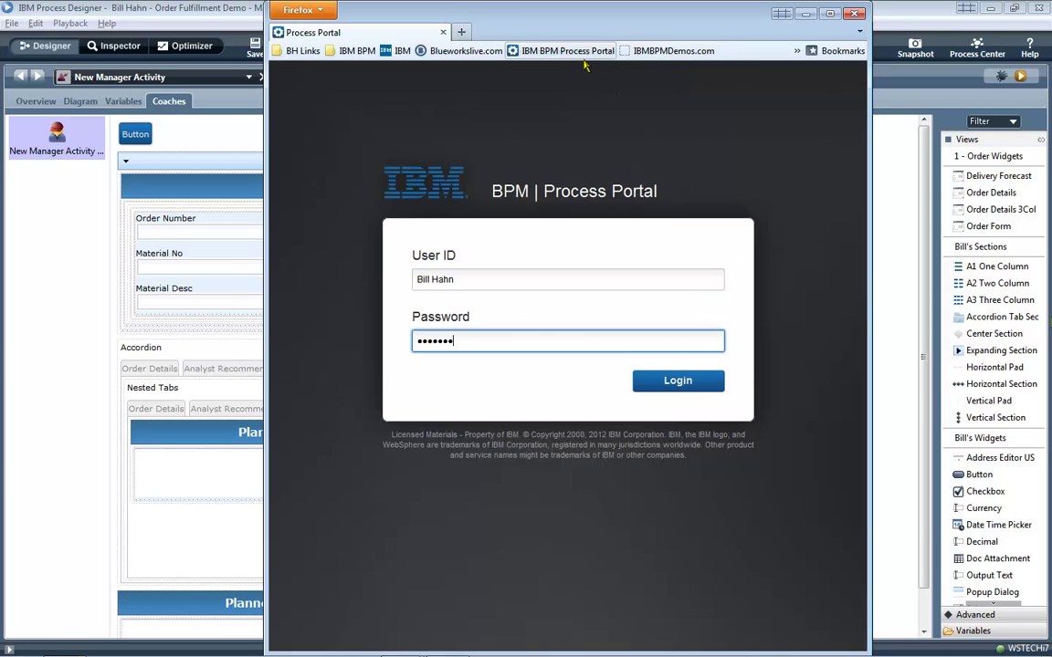
text(•••••)
key(Return)
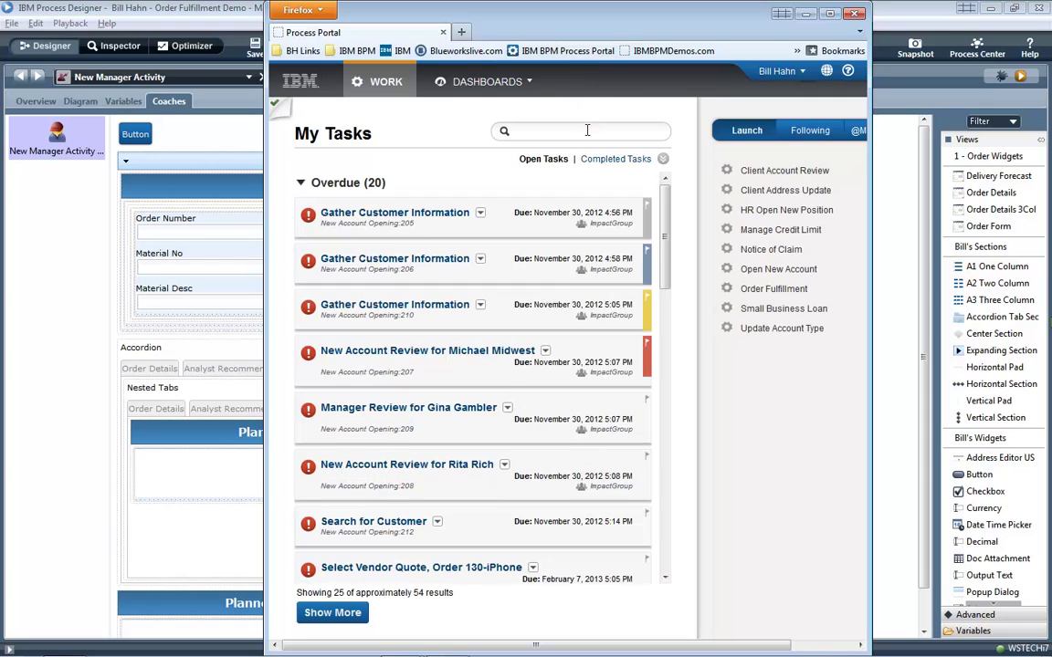
Search the tasks for 'new manager activity' and open the Step: New Manager Activity task.
click(587, 131)
text(new manager activity)
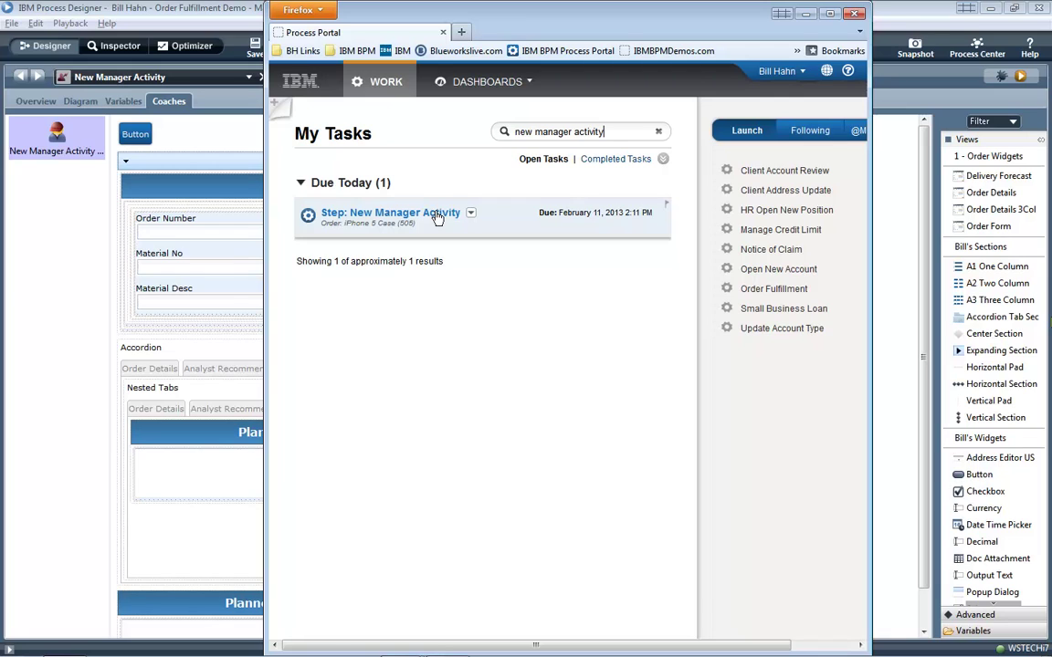
click(437, 216)
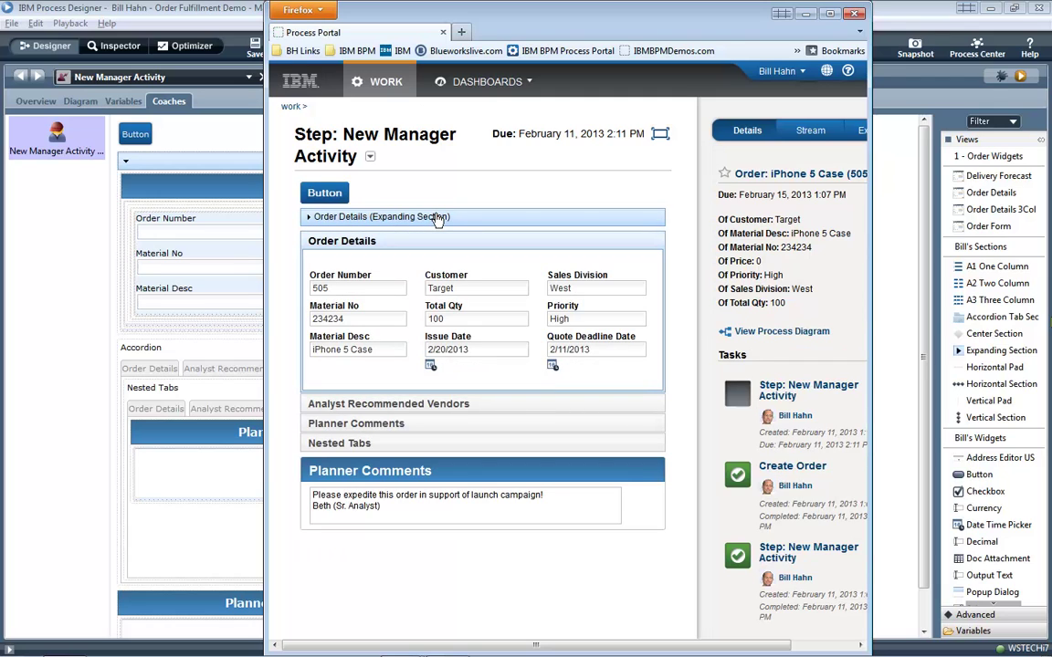
Drag the lower Planner Comments section above Order Details and save the coach.
click(227, 169)
click(228, 166)
click(285, 607)
drag(285, 610, 261, 155)
click(256, 46)
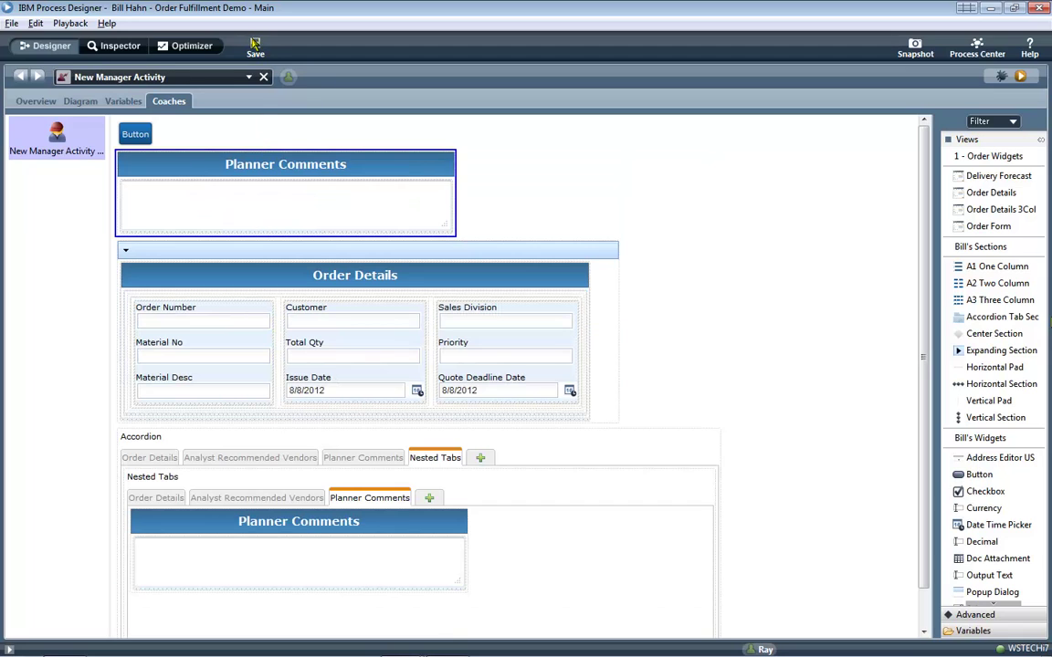
Reopen the New Manager Activity task in the maximised portal to check the new section order.
key(alt+Tab)
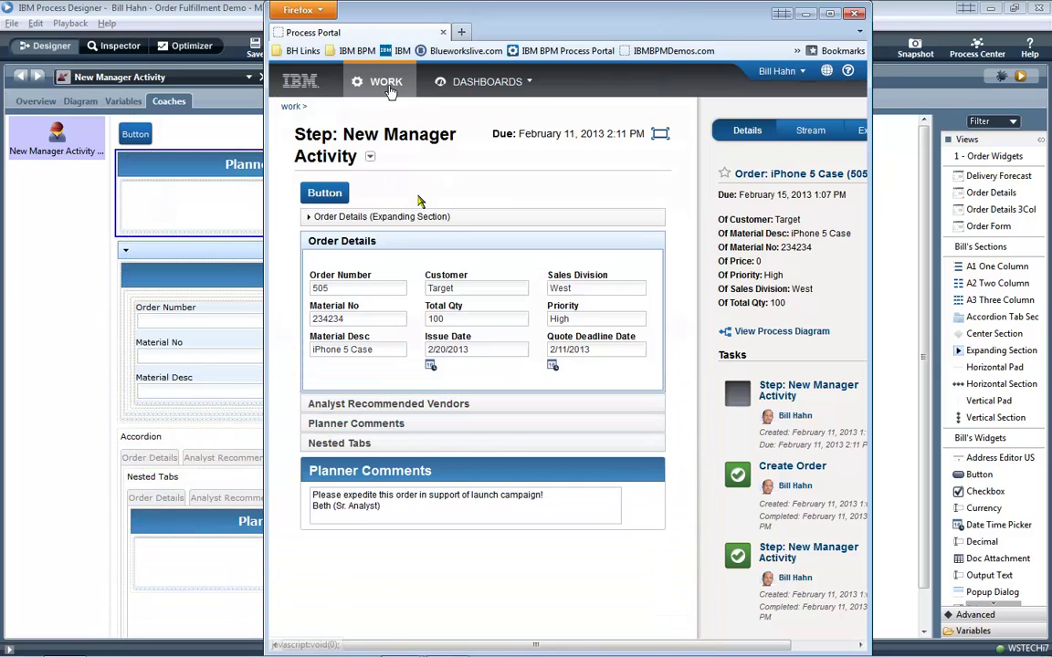
click(387, 88)
click(374, 215)
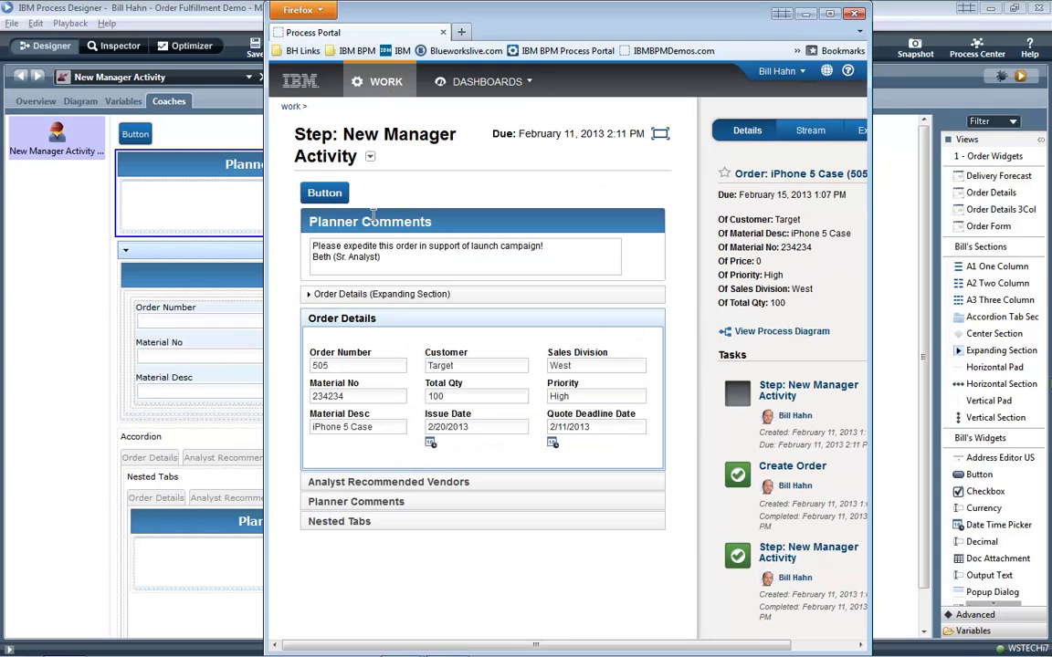
double_click(477, 17)
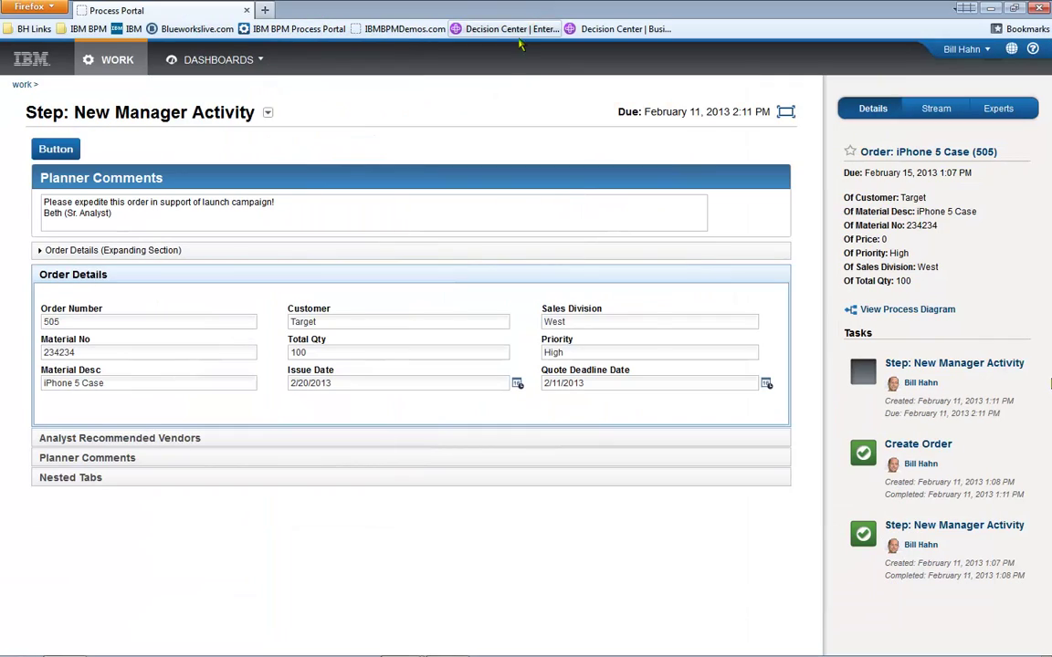
key(alt+Tab)
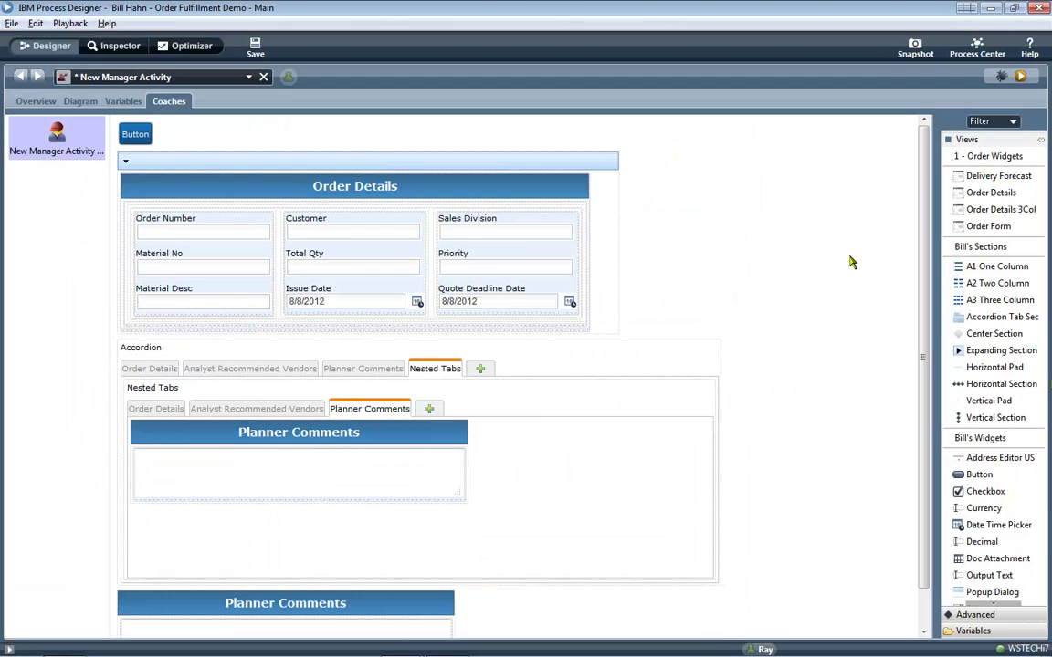
Add an A2 Two Column section above Order Details holding the Accordion left and Planner Comments right, then save.
drag(981, 292, 644, 171)
drag(303, 401, 227, 190)
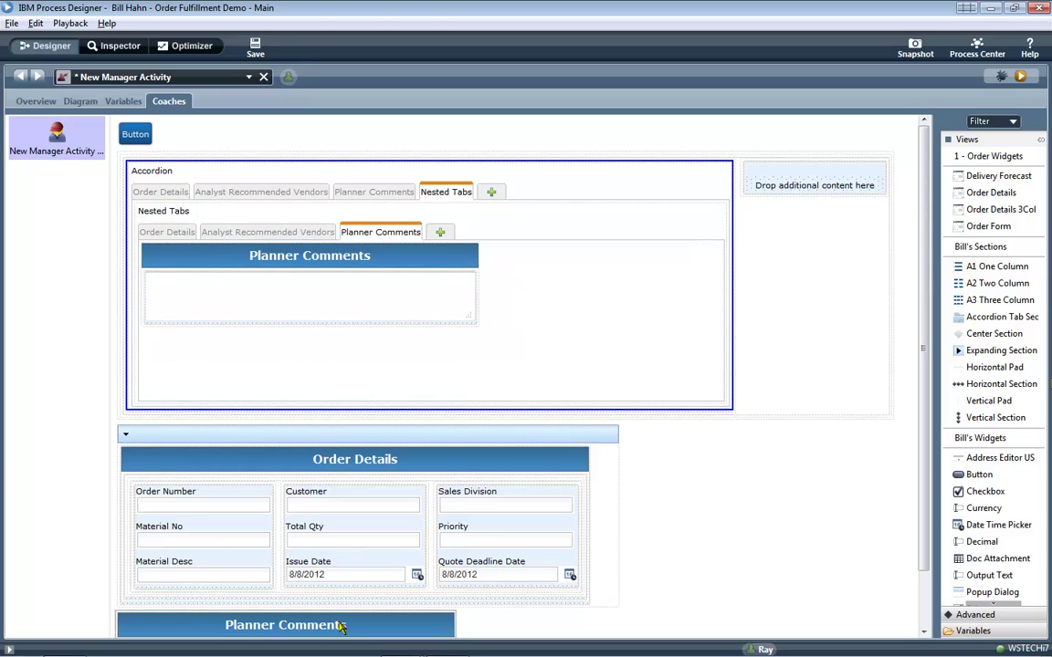
drag(348, 620, 781, 192)
click(255, 48)
key(alt+Tab)
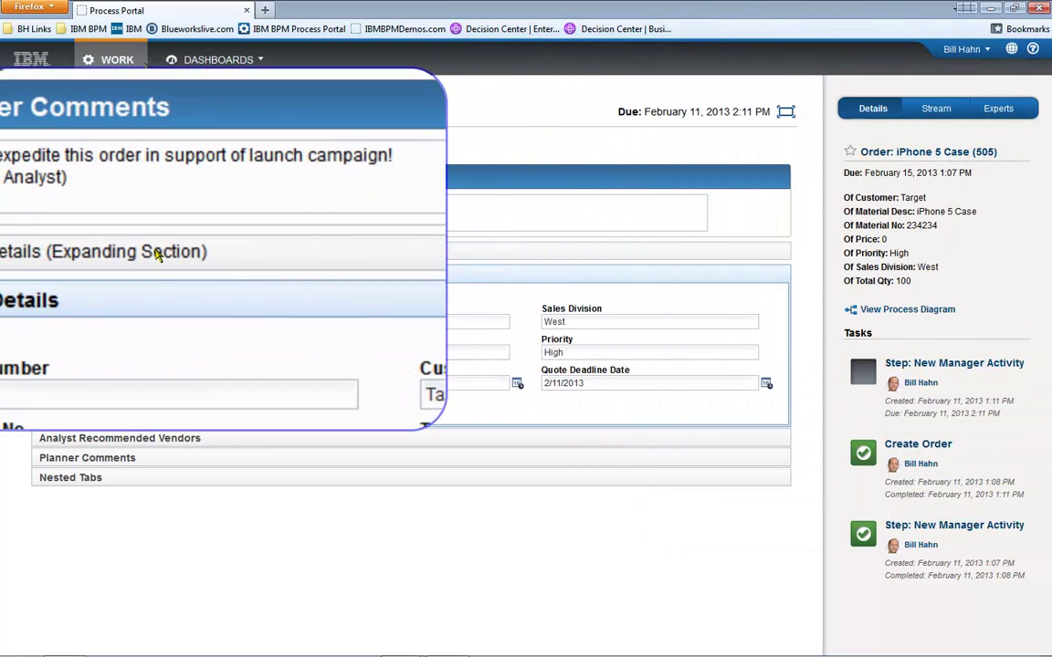
Reopen the task and expand Analyst Recommended Vendors, Planner Comments, Nested Tabs and Order Details to view the side-by-side layout.
click(131, 64)
click(146, 197)
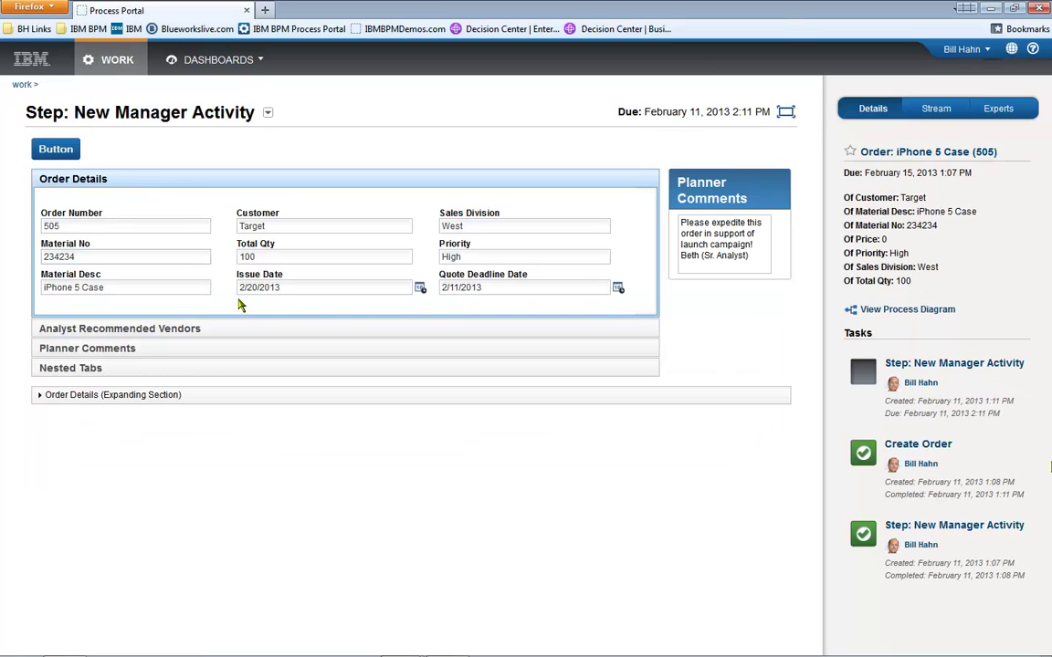
click(315, 329)
click(324, 353)
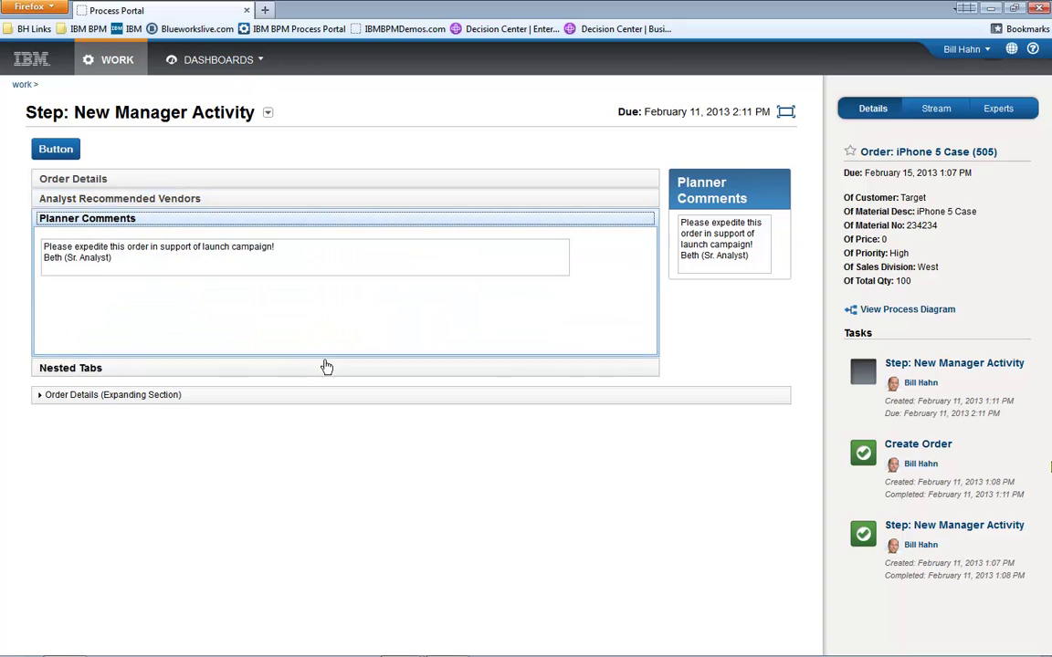
click(327, 368)
click(330, 179)
In Designer, move Planner Comments out of the column and below the Accordion.
key(alt+Tab)
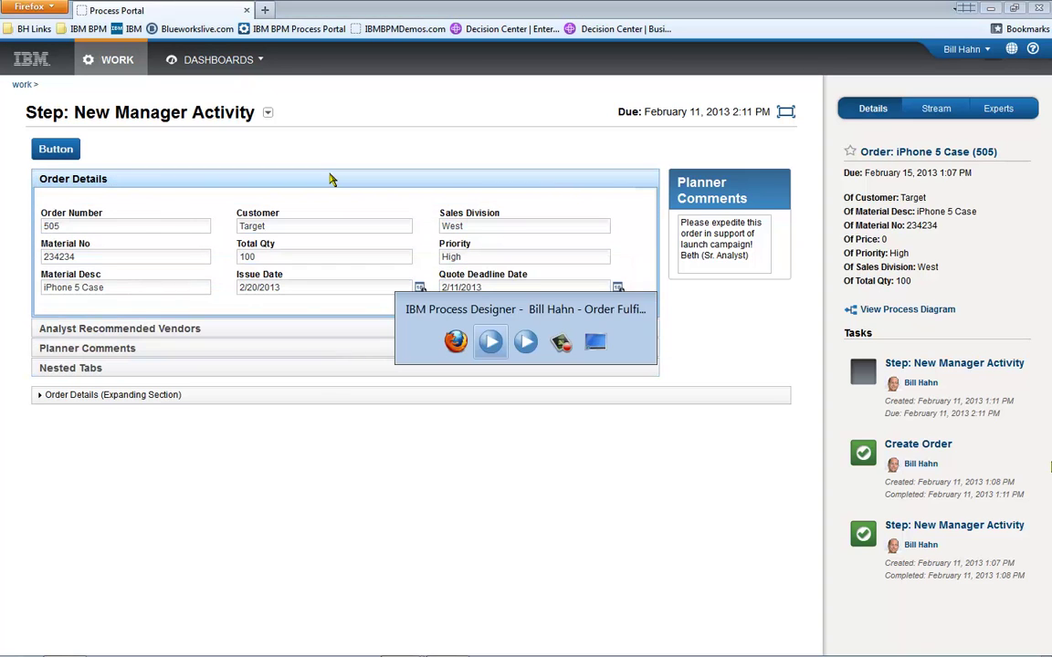
key(alt+Tab)
key(alt+Tab)
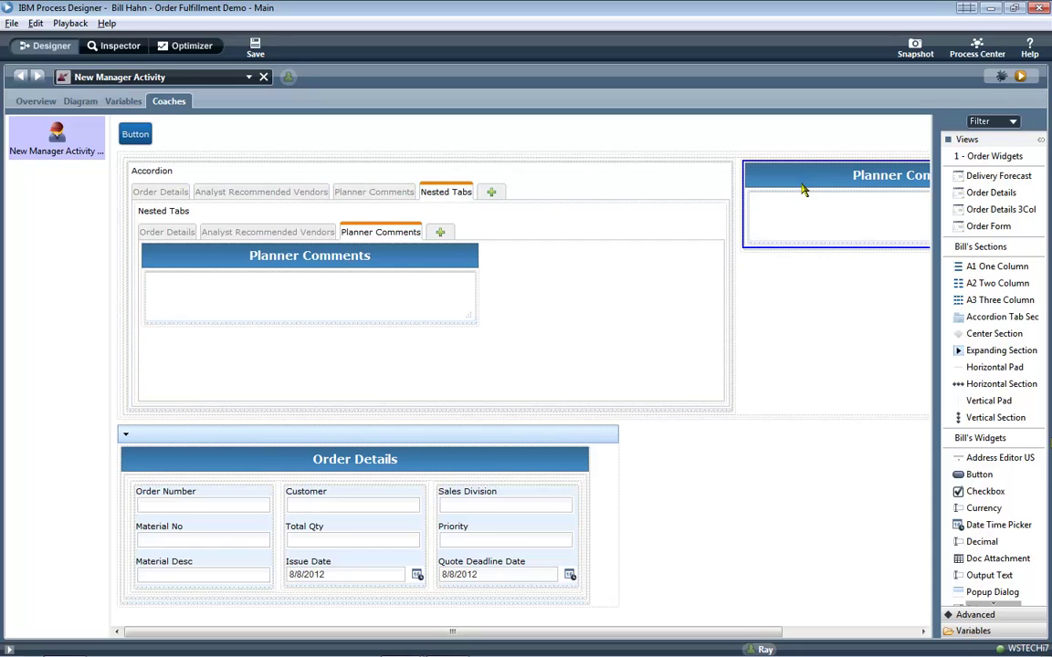
drag(799, 177, 598, 426)
key(alt+Tab)
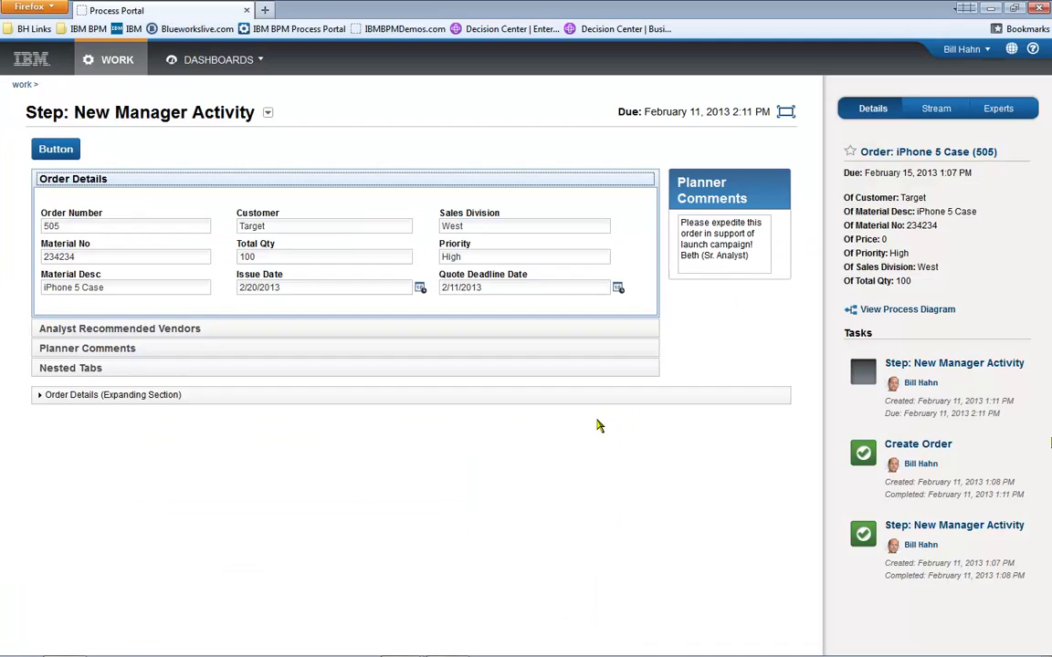
Reopen the task to check the full-width Planner Comments, toggling the Order Details pane.
click(100, 58)
click(109, 189)
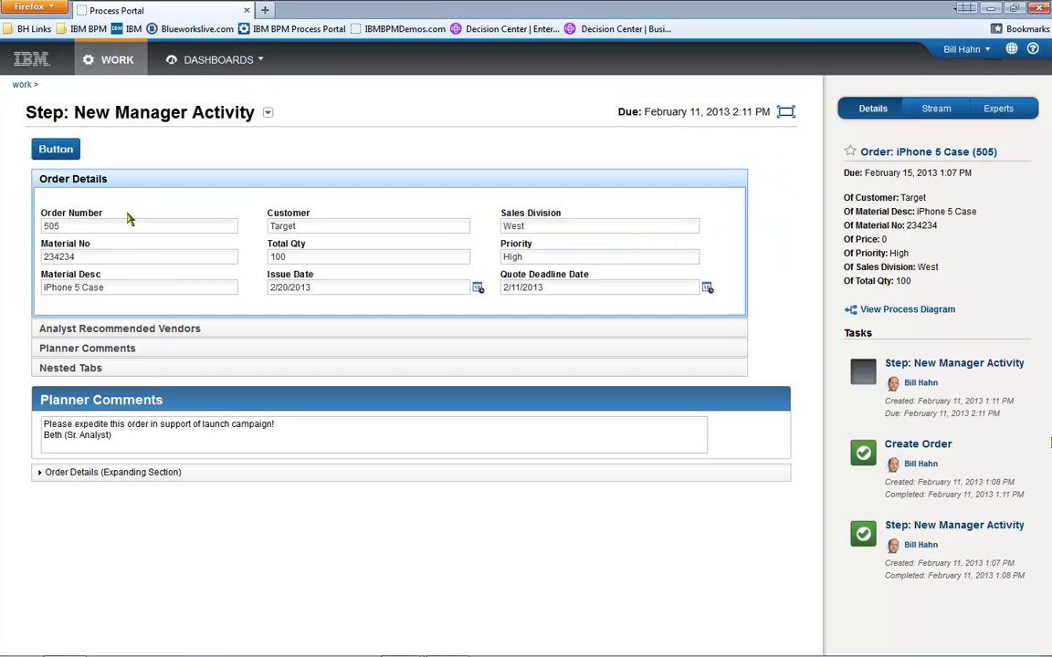
click(183, 472)
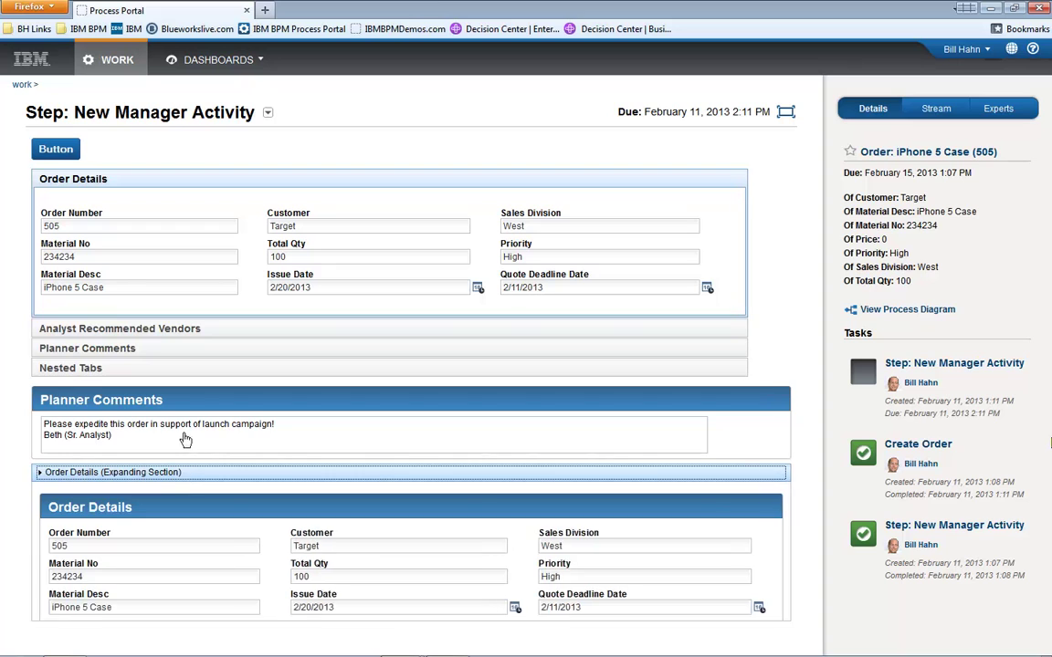
click(182, 472)
click(183, 434)
key(alt+Tab)
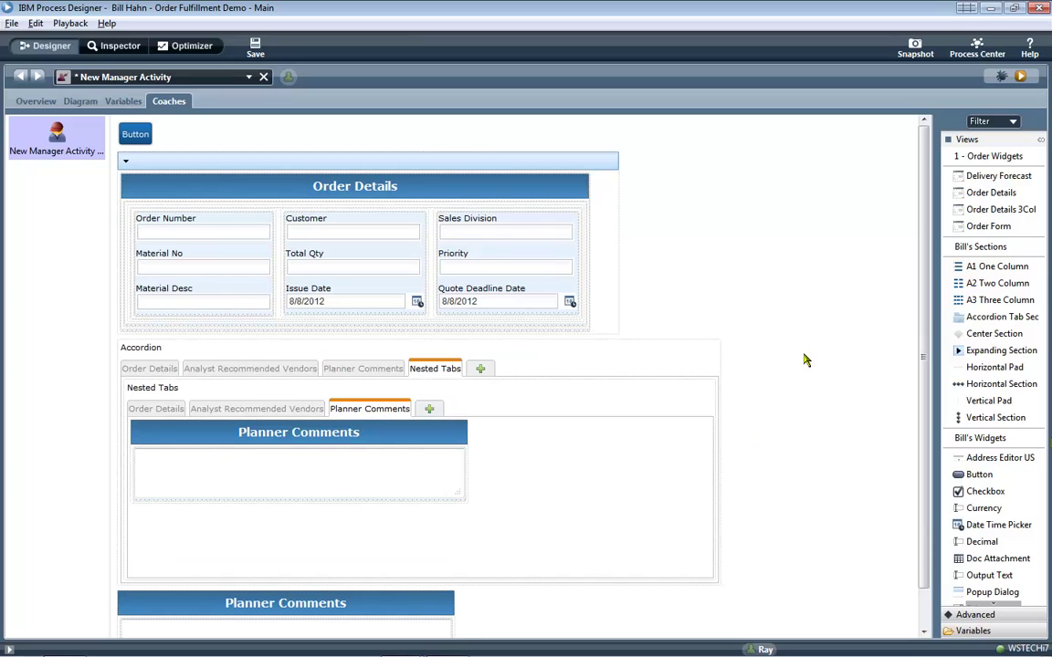
Reopen the task to confirm the restored layout, toggle the Order Details pane, and bring up the window layout grid.
key(alt+Tab)
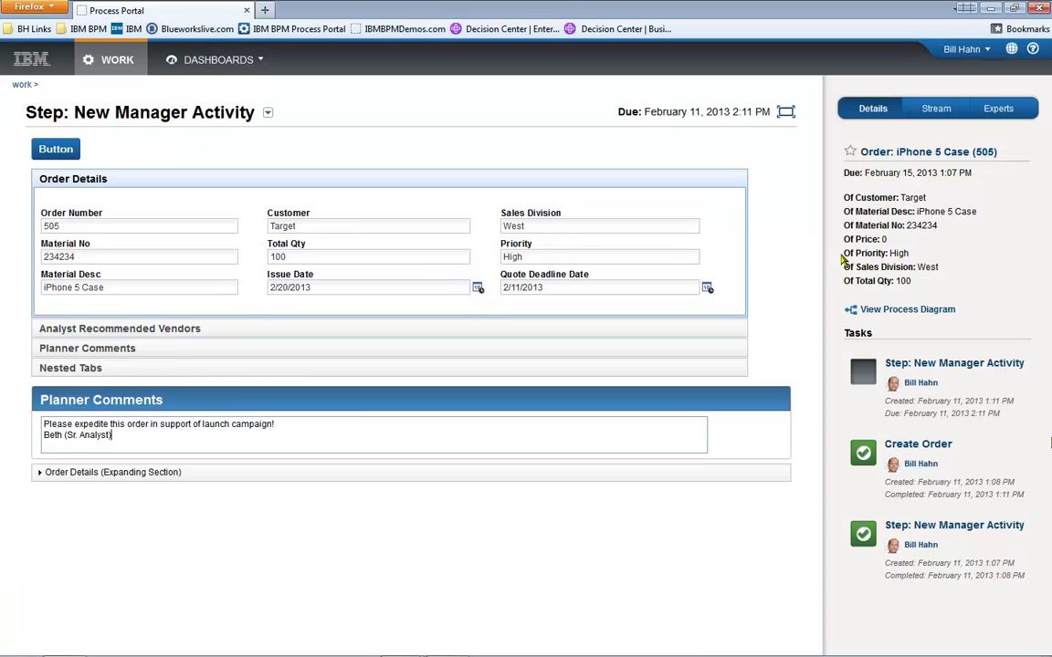
click(109, 59)
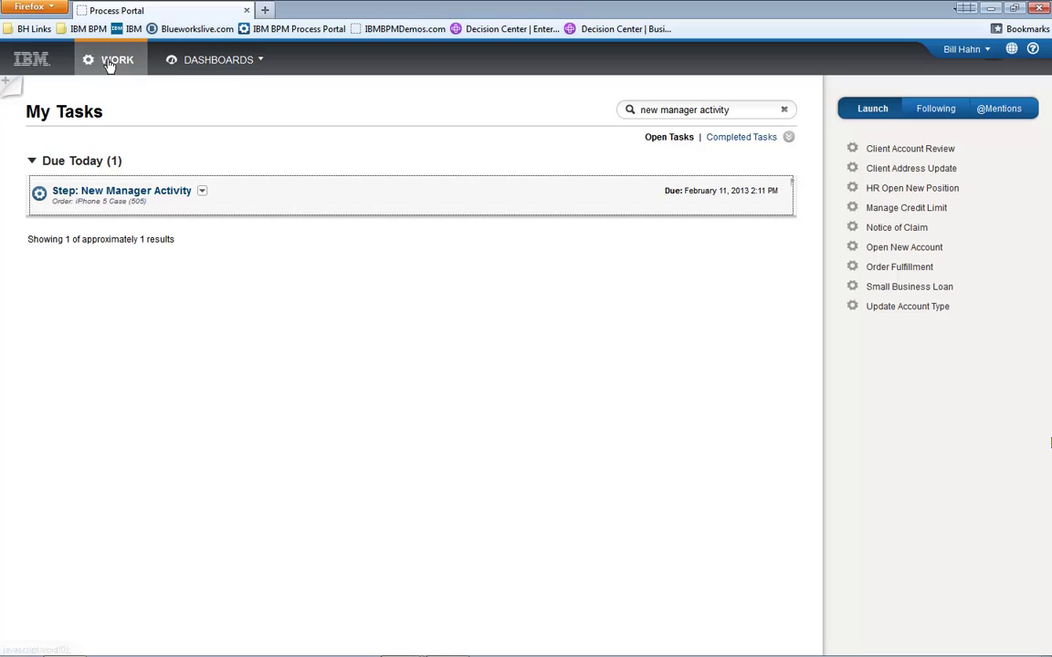
click(102, 197)
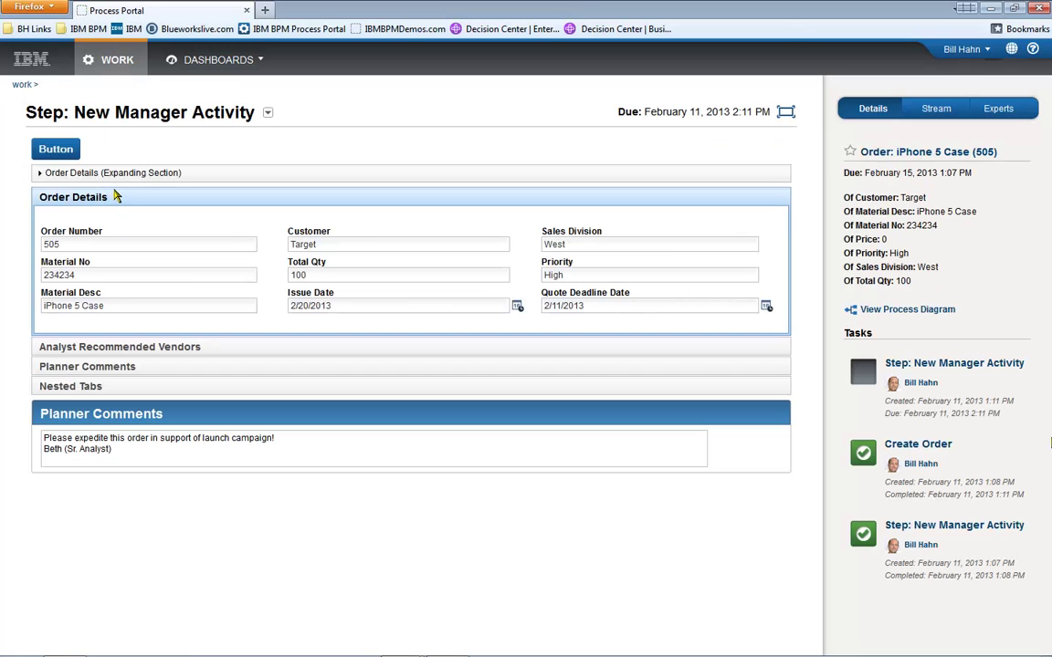
click(122, 177)
click(121, 177)
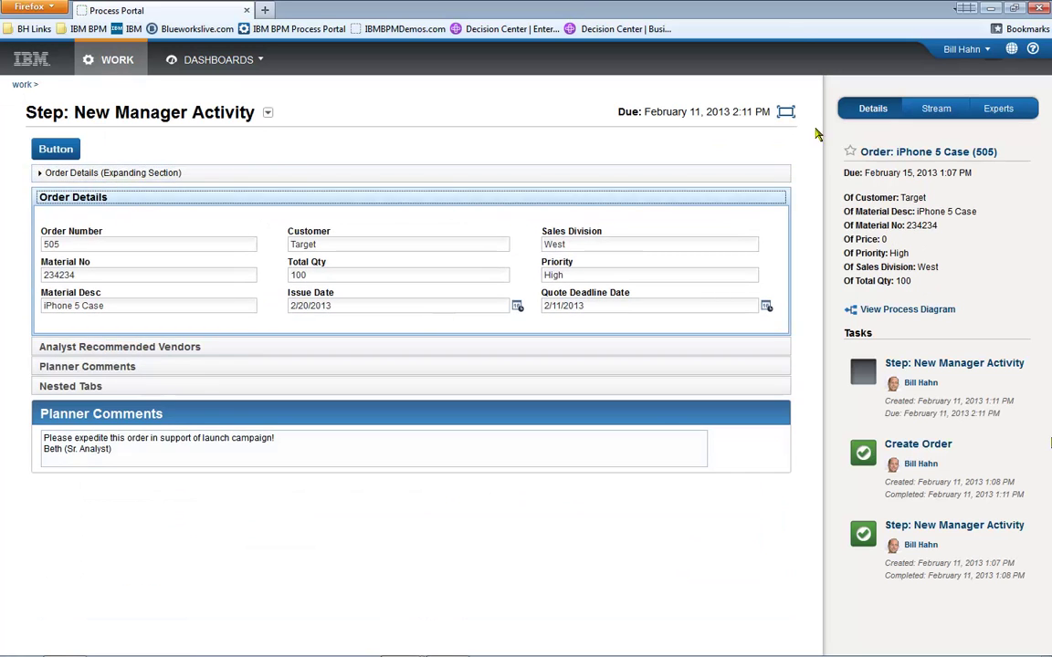
click(966, 8)
Snap the browser to the right half and sign in to Process Portal as a second user in another browser.
click(836, 35)
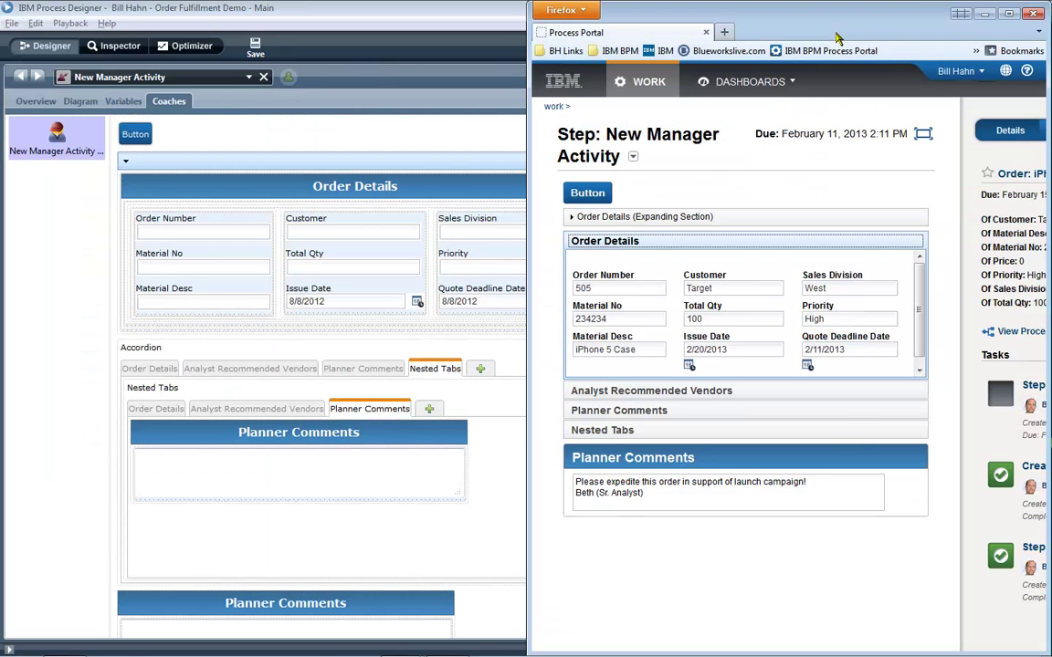
click(325, 62)
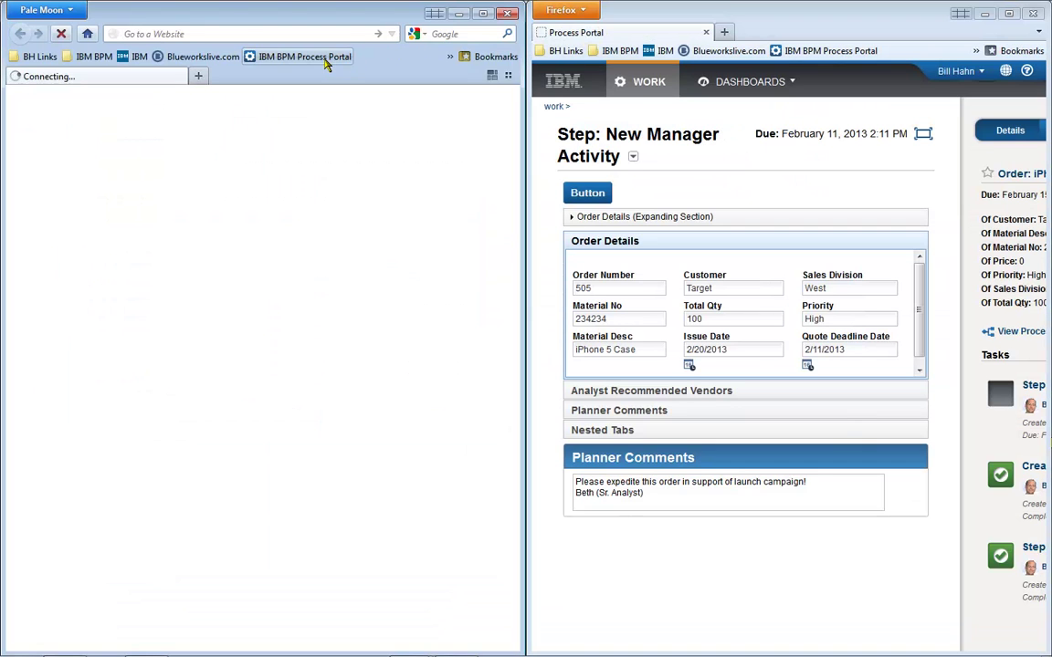
text(E)
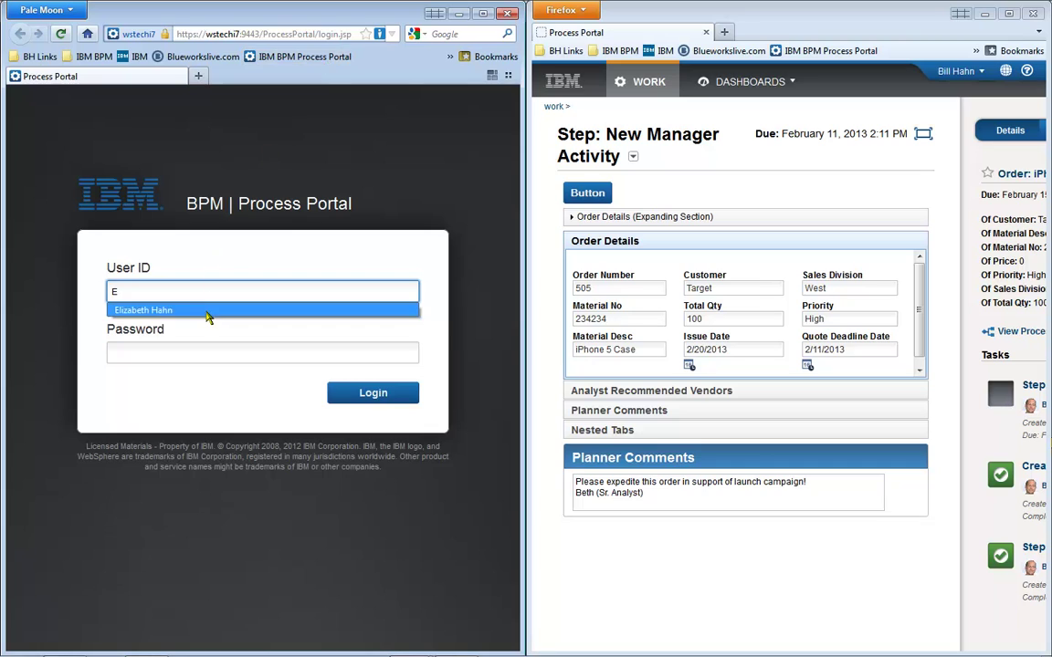
click(207, 312)
click(215, 351)
text(password)
key(Return)
Search for 'new manager activity', send the task back to the manager group, then claim and open it.
click(343, 158)
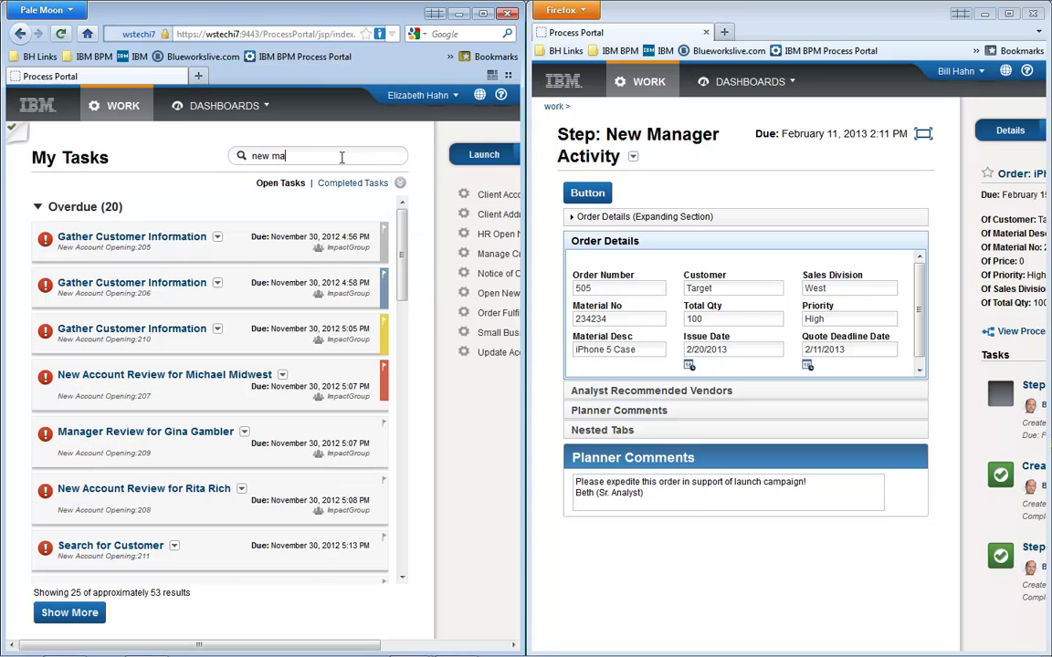
text(new manager activity)
key(Return)
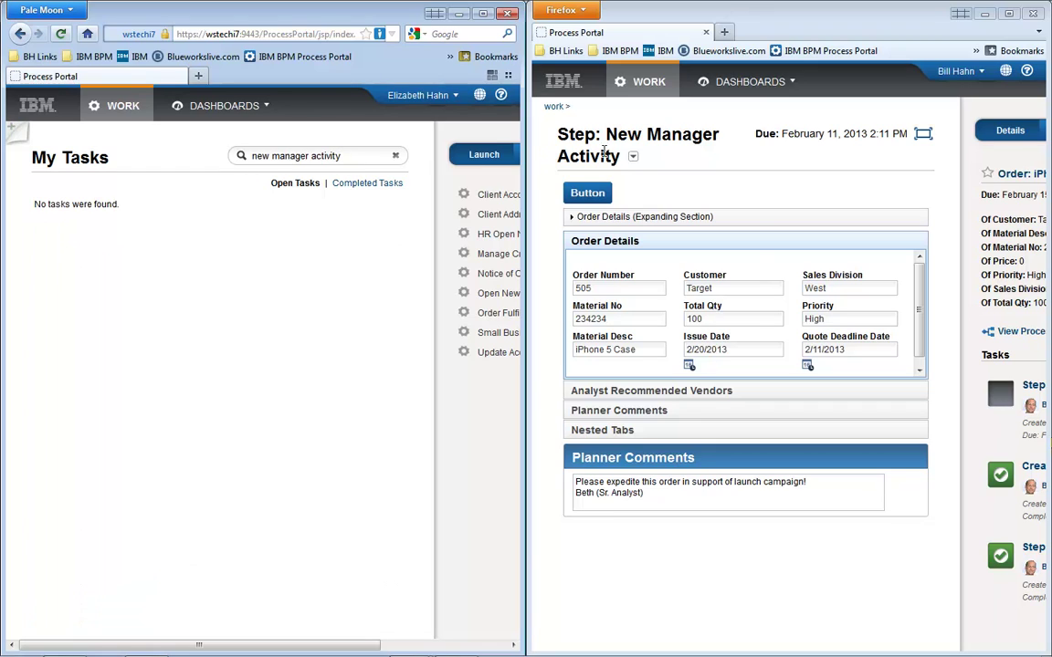
click(633, 159)
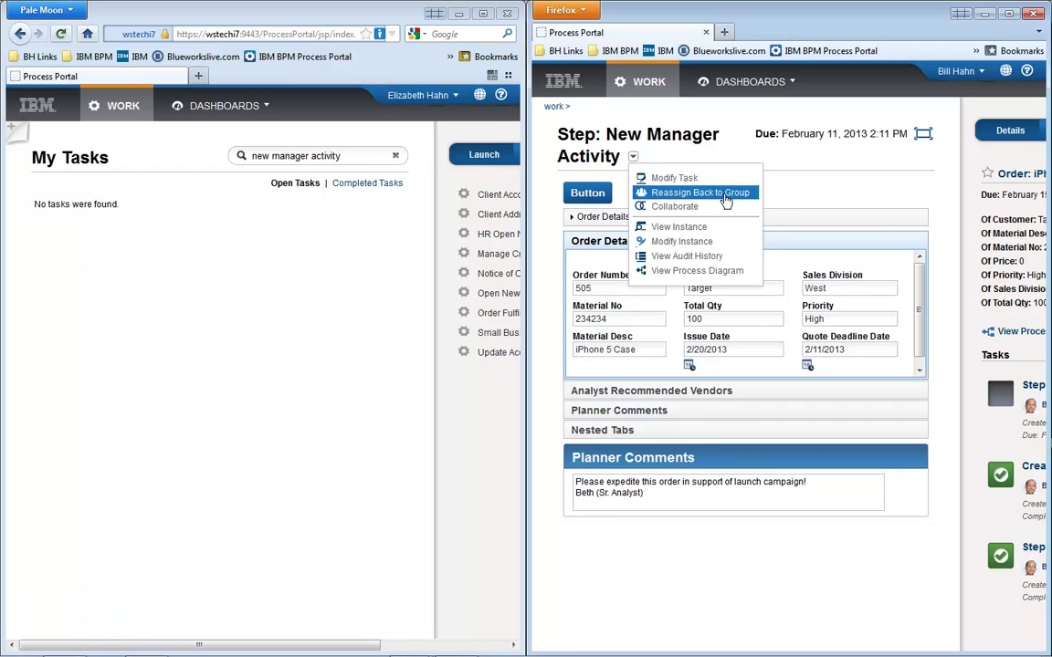
click(726, 194)
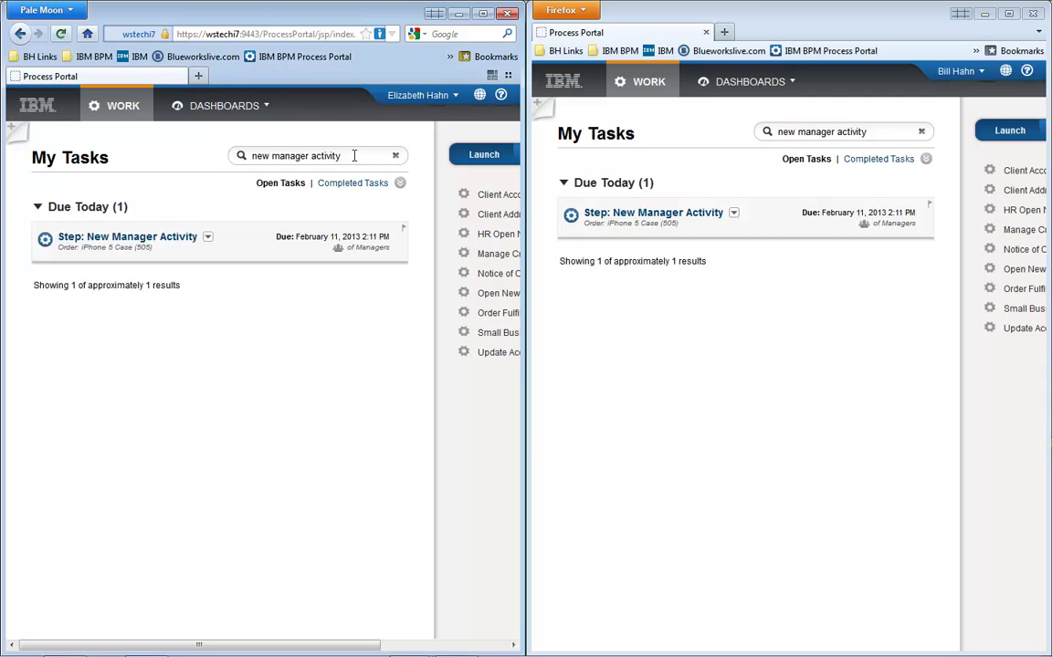
click(157, 238)
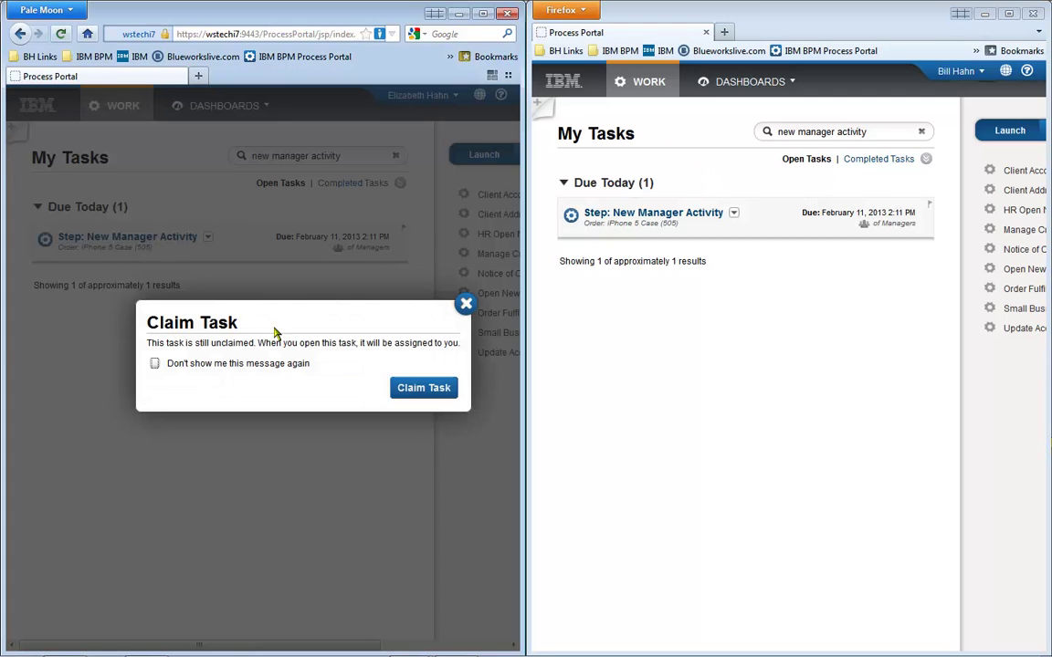
click(413, 389)
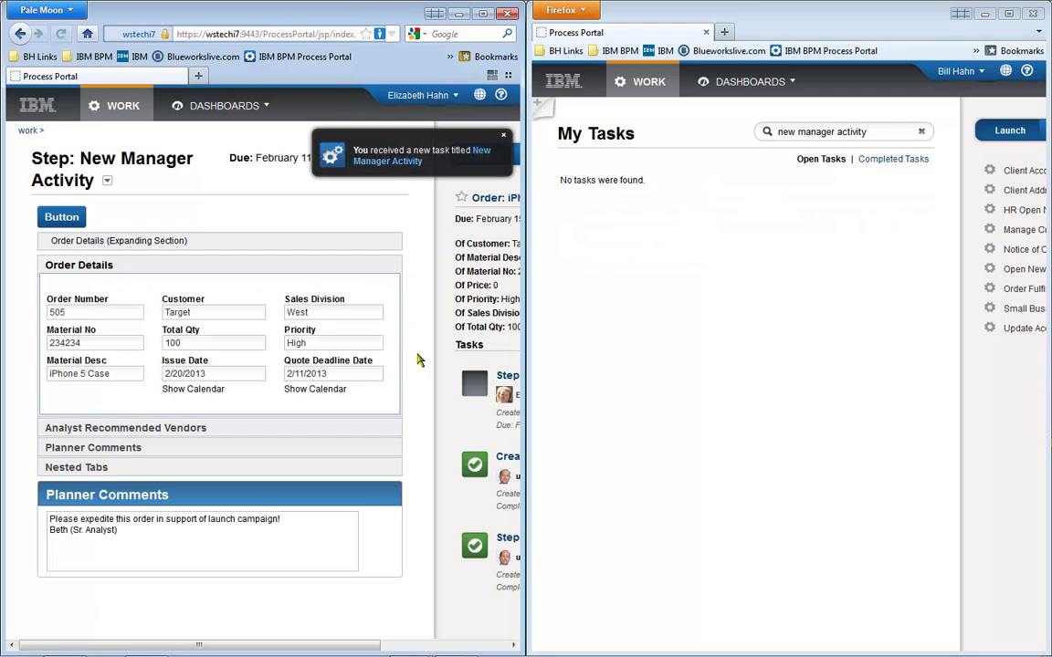
Invite the recommended expert to collaborate on the task and join the shared session from the invitation.
click(502, 139)
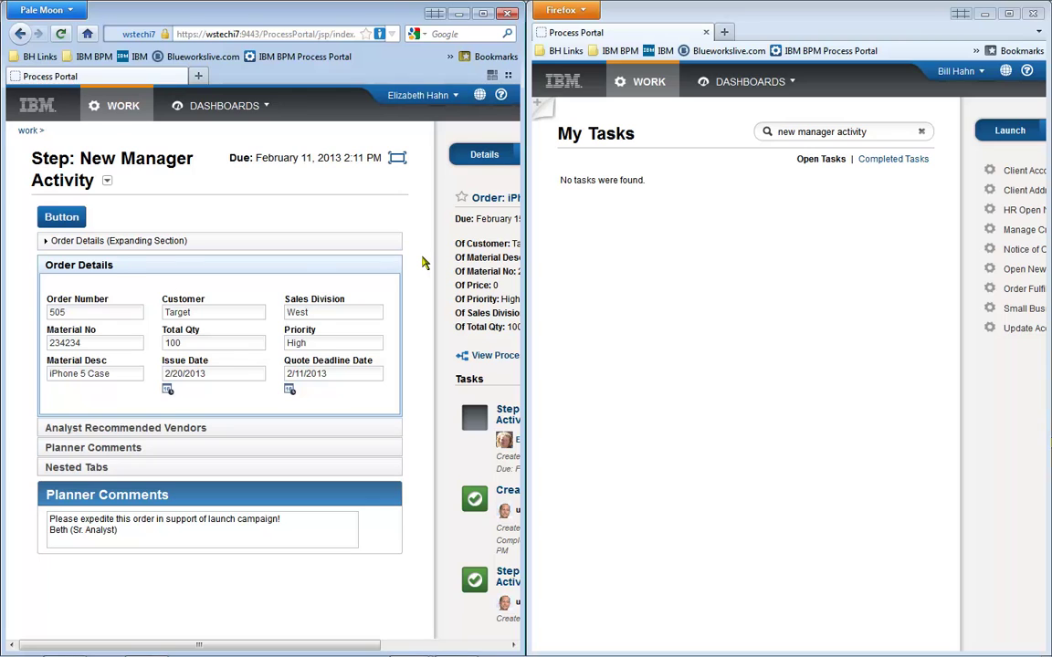
key(ctrl+minus)
key(ctrl+minus)
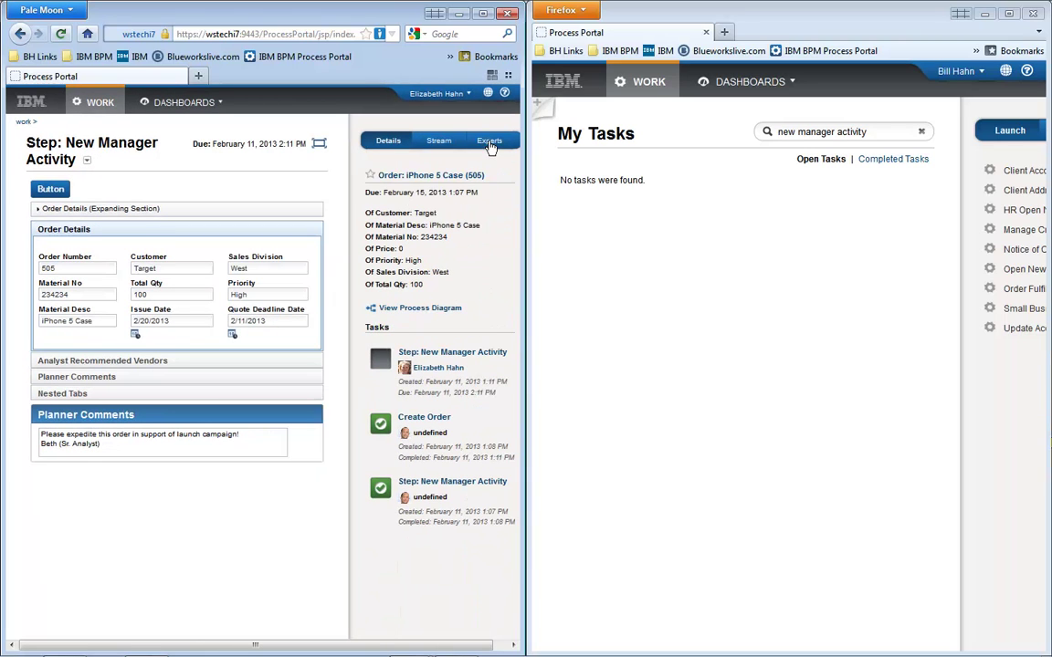
click(490, 142)
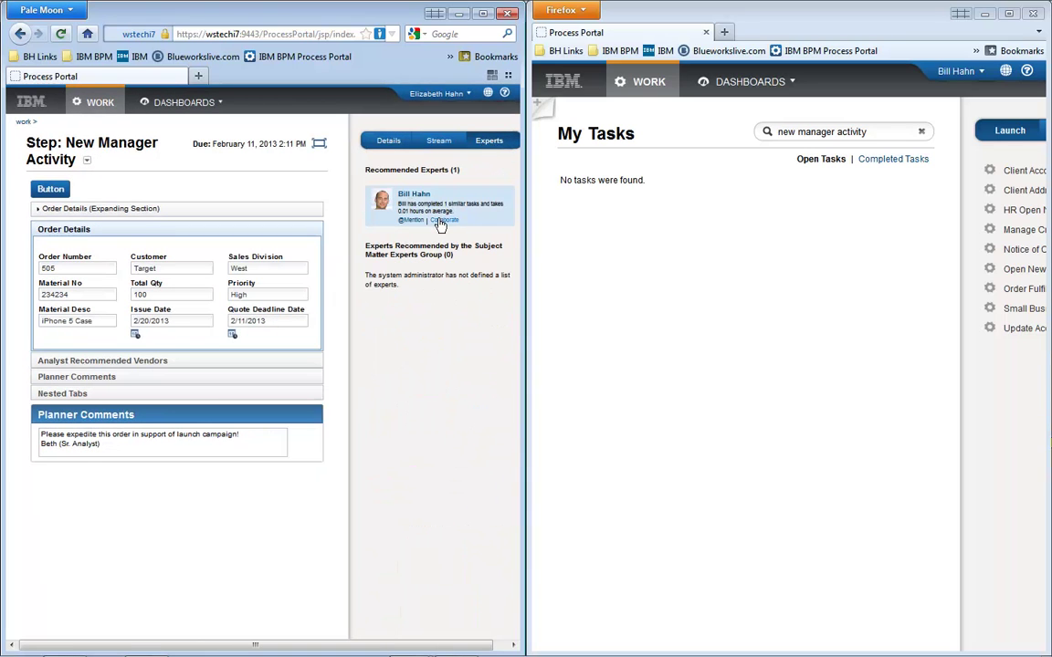
click(440, 221)
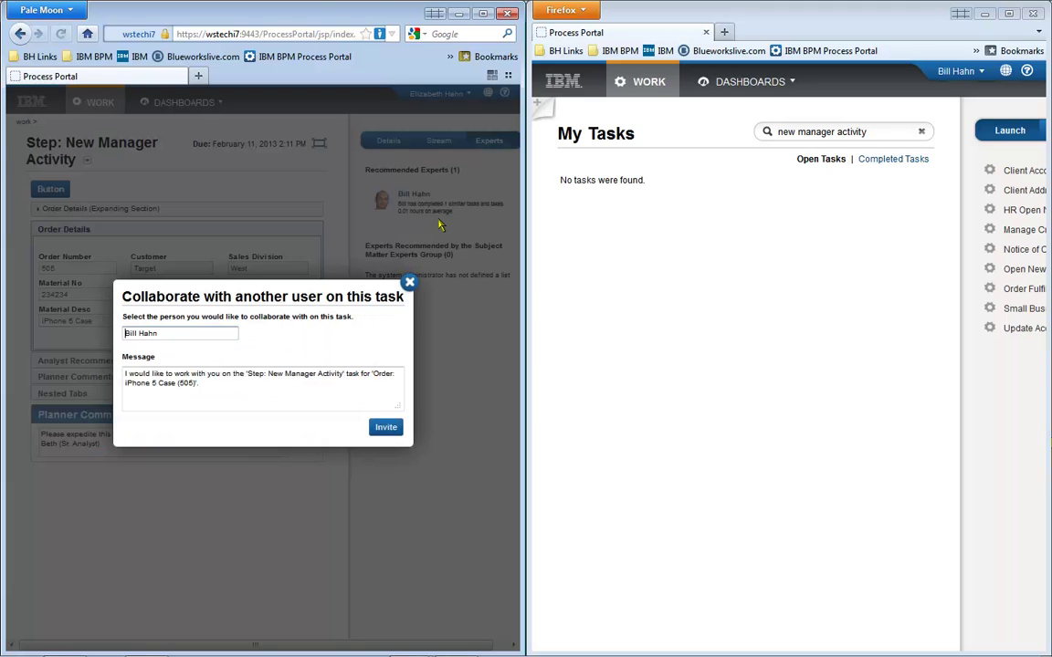
click(388, 429)
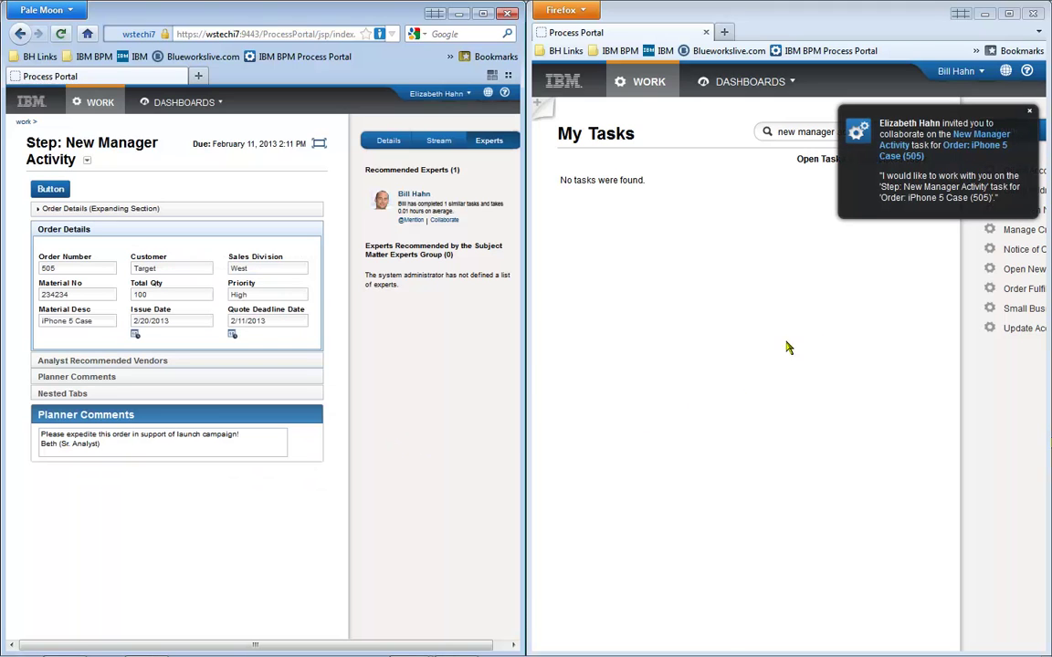
click(972, 148)
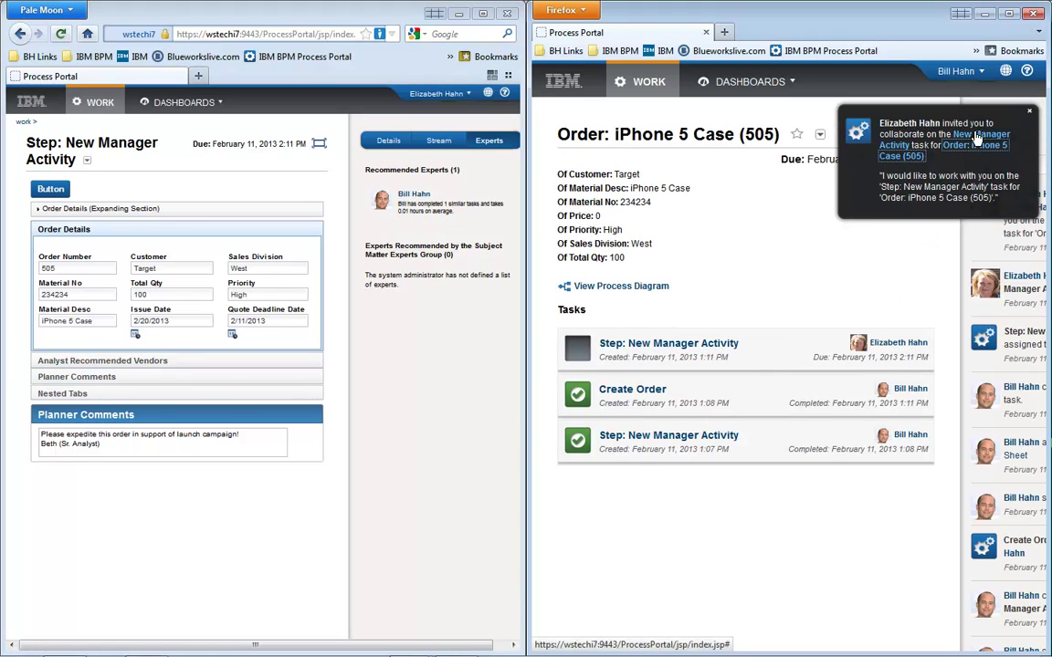
click(977, 137)
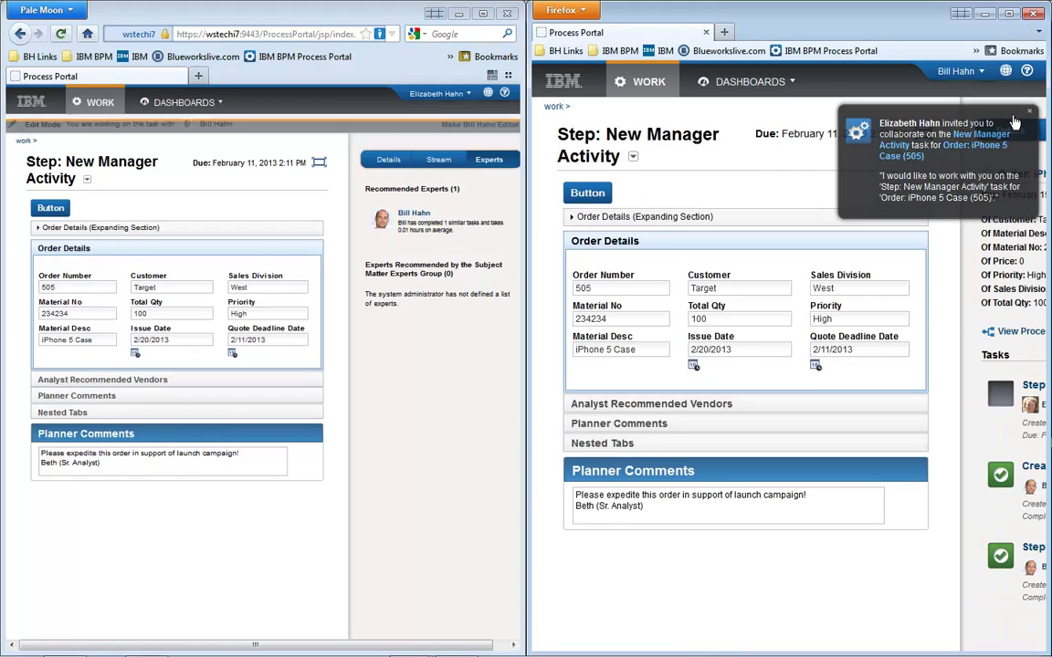
Step through the Order Number, Customer, Sales Division, Priority, Total Qty, Material No and Material Desc fields.
click(66, 288)
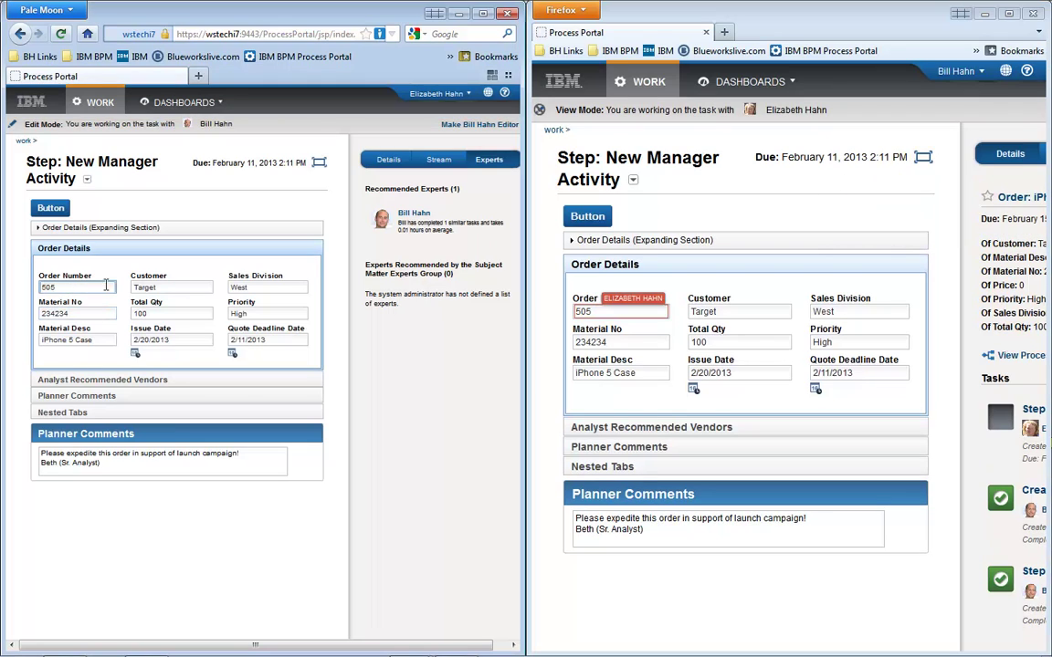
click(160, 286)
click(239, 289)
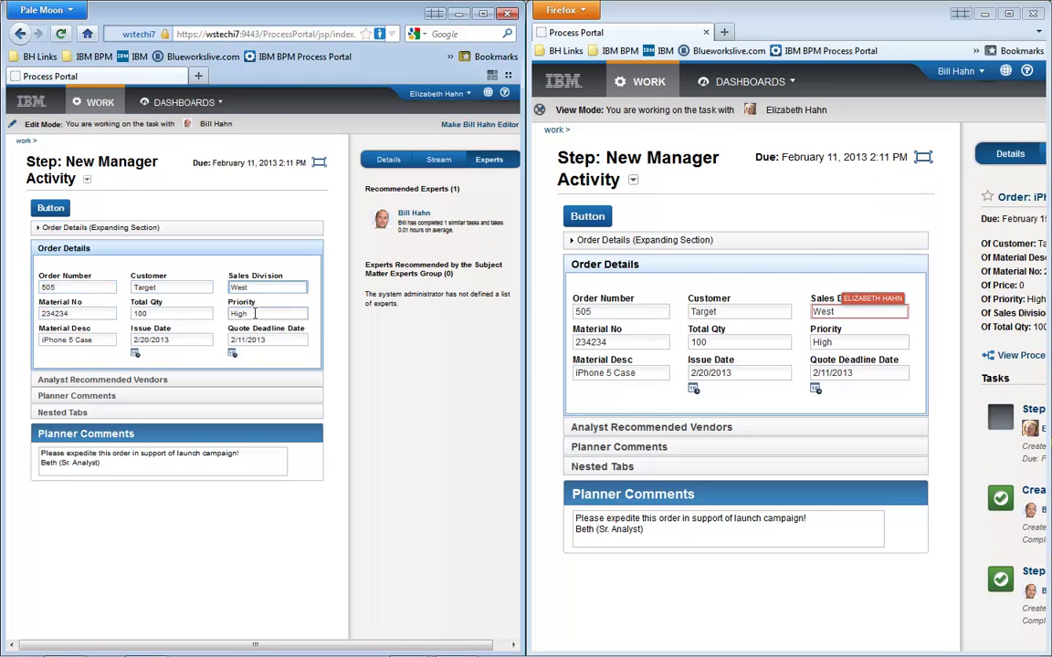
click(255, 314)
click(180, 313)
click(82, 313)
click(82, 287)
click(82, 340)
Retype 'Case' in Material Desc and append 'This is great that we can collaborate real-time!!!' to Planner Comments.
key(BackSpace)
key(BackSpace)
key(BackSpace)
key(BackSpace)
key(BackSpace)
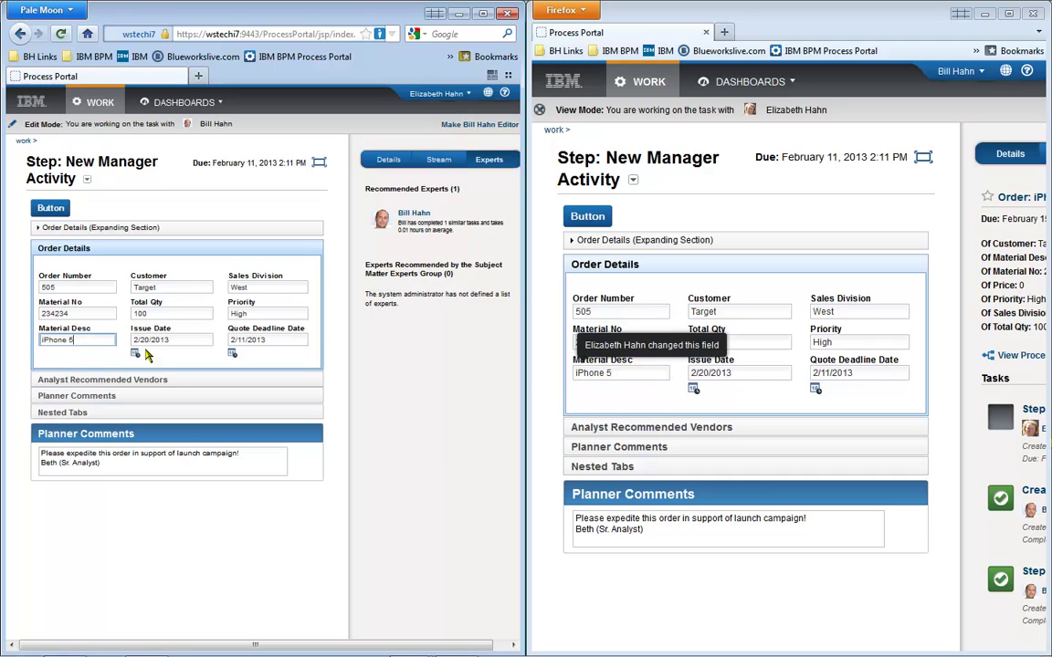
text(Case)
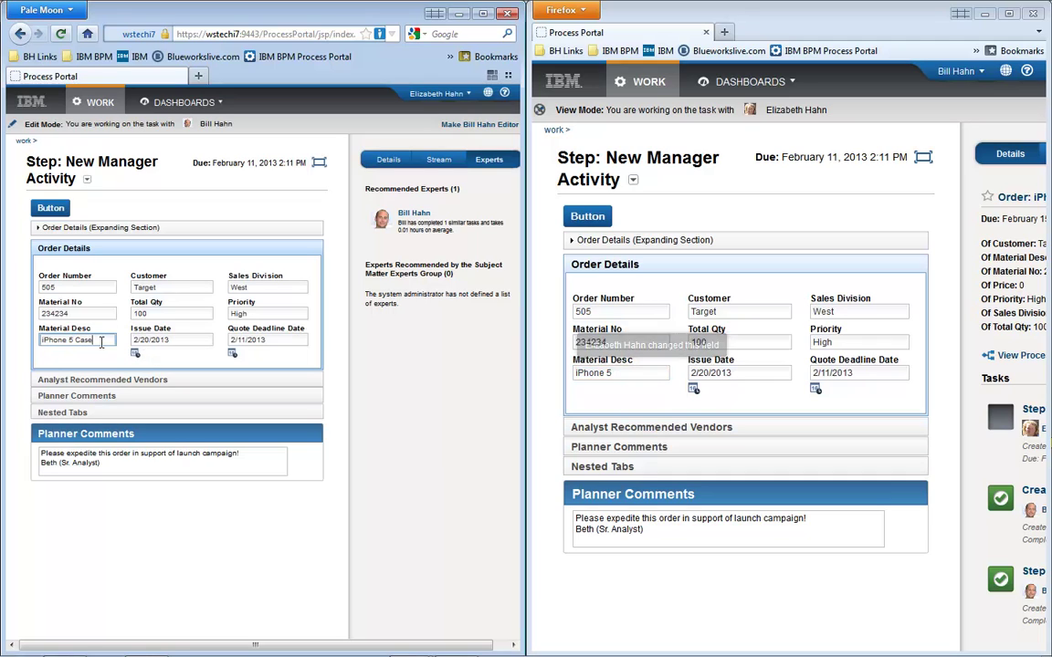
click(122, 463)
text(This is great that we)
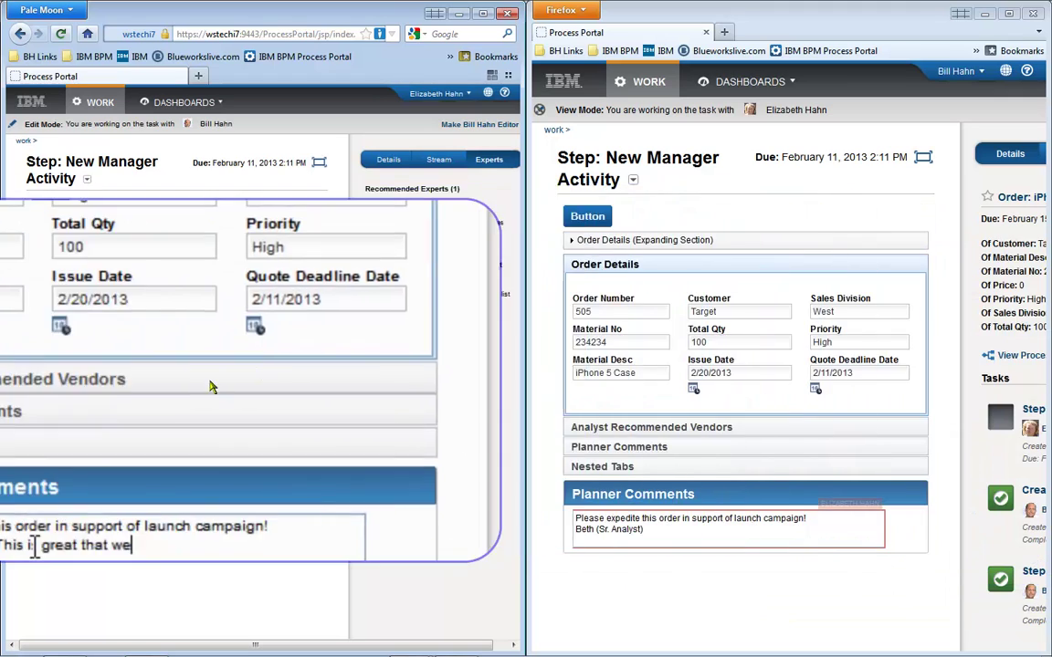
text( can collaborate real-time!!!)
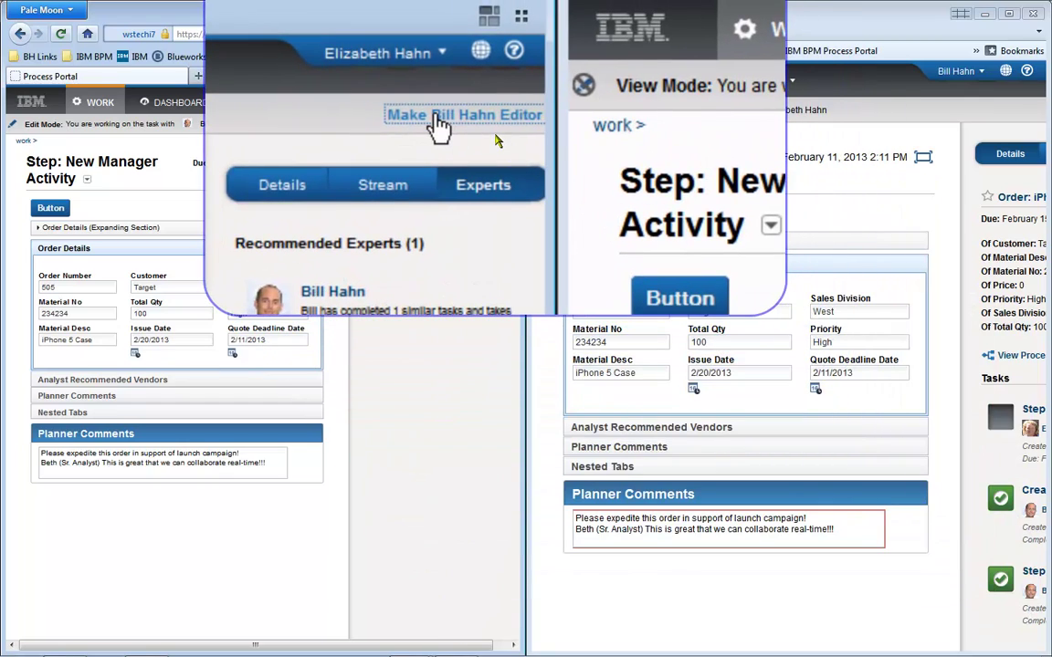
Make the collaborator editor, replace the note with 'Yes it is great that we can collaborate real-time' plus signature, and submit.
click(480, 126)
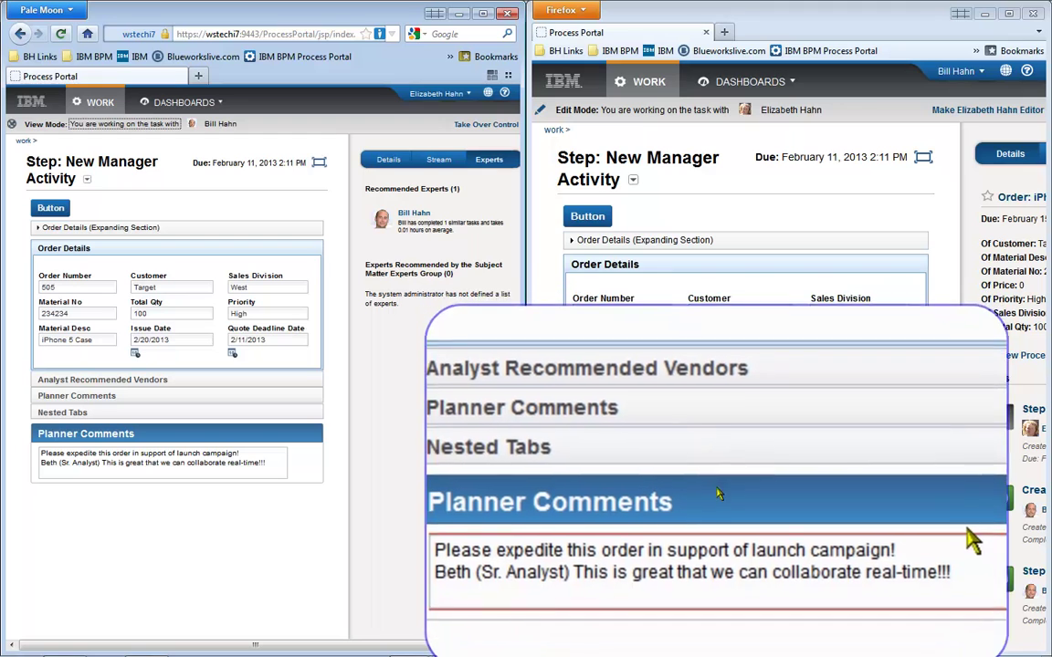
click(730, 532)
key(BackSpace)
key(BackSpace)
key(BackSpace)
key(BackSpace)
key(BackSpace)
key(BackSpace)
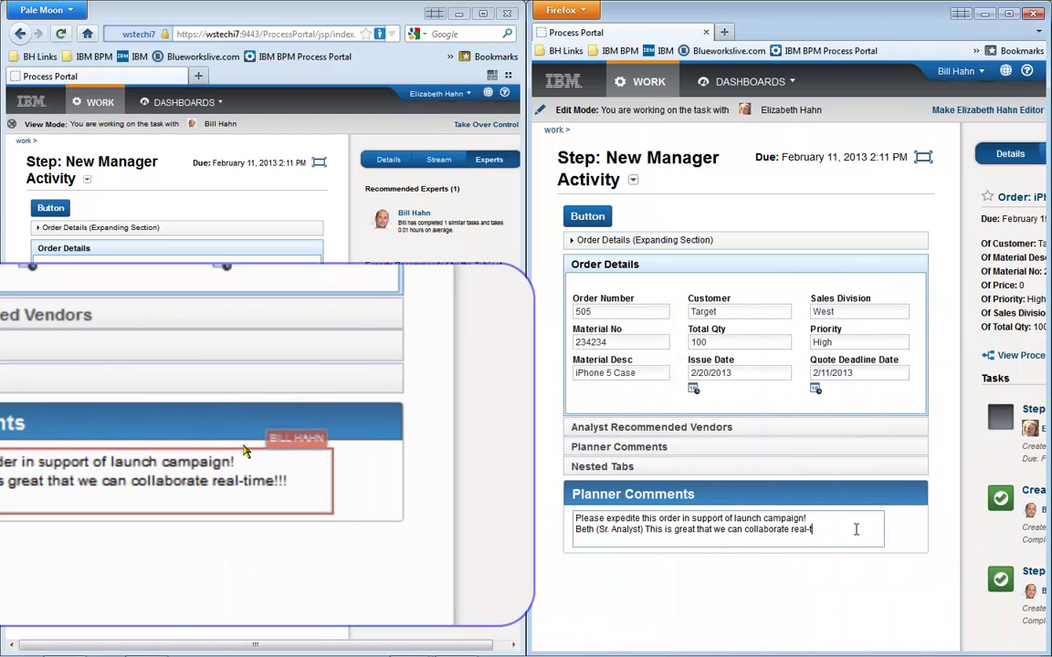
key(BackSpace)
key(BackSpace)
key(BackSpace)
key(BackSpace)
key(BackSpace)
key(BackSpace)
key(BackSpace)
key(BackSpace)
key(BackSpace)
key(BackSpace)
key(BackSpace)
key(BackSpace)
key(BackSpace)
key(BackSpace)
key(BackSpace)
key(BackSpace)
key(BackSpace)
key(BackSpace)
key(BackSpace)
key(BackSpace)
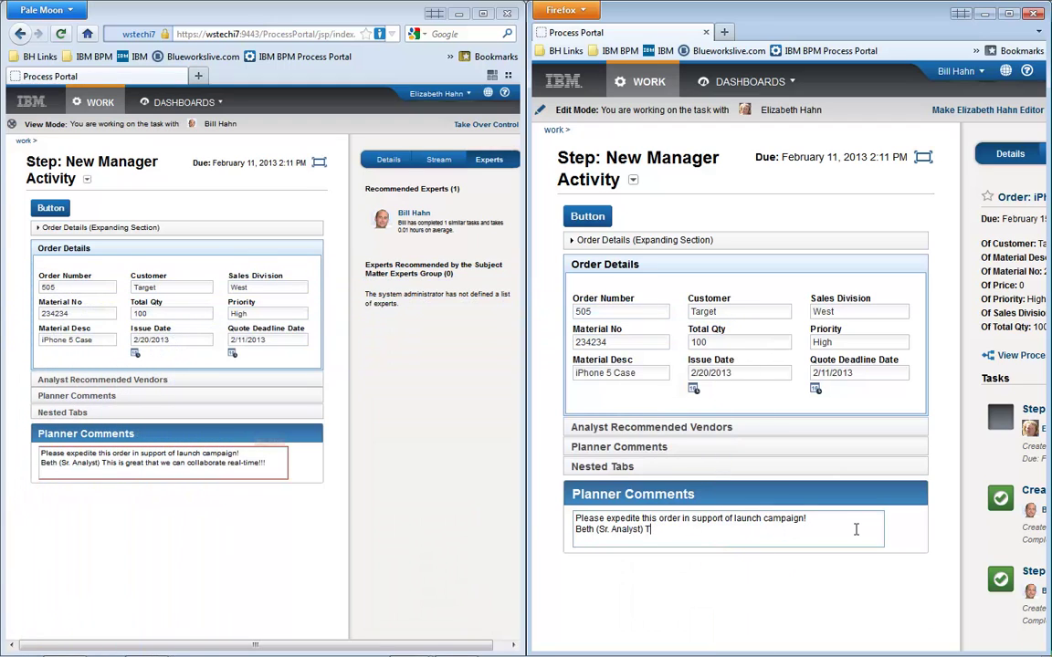
key(Return)
key(Return)
text(Yes it is great that we can)
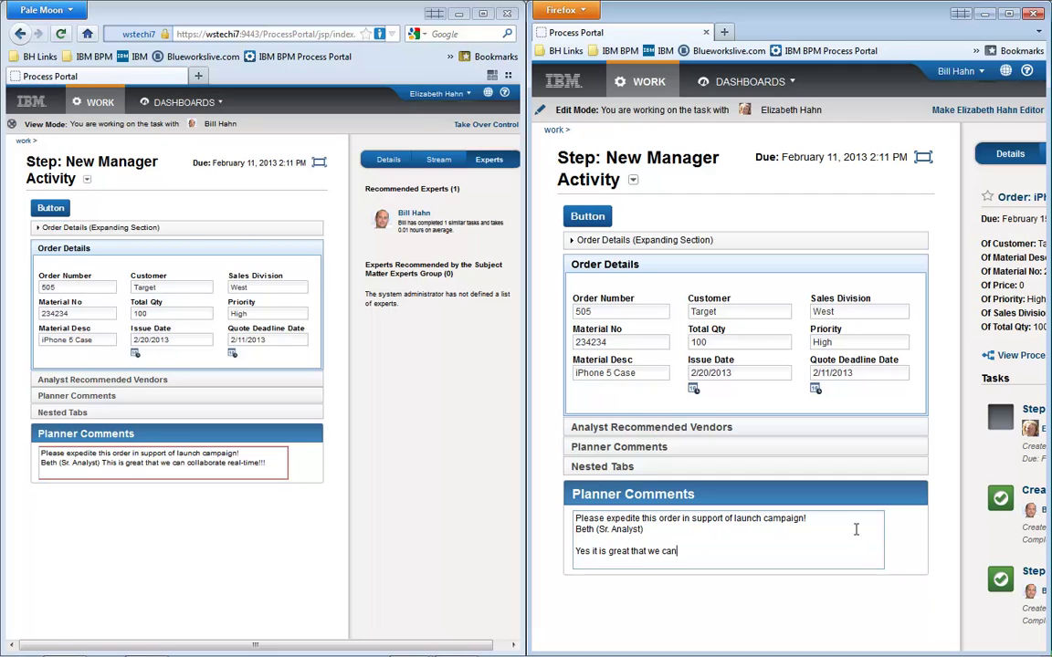
text( collaborate real-time)
key(Return)
text(Bill (Mgmt Consultant)
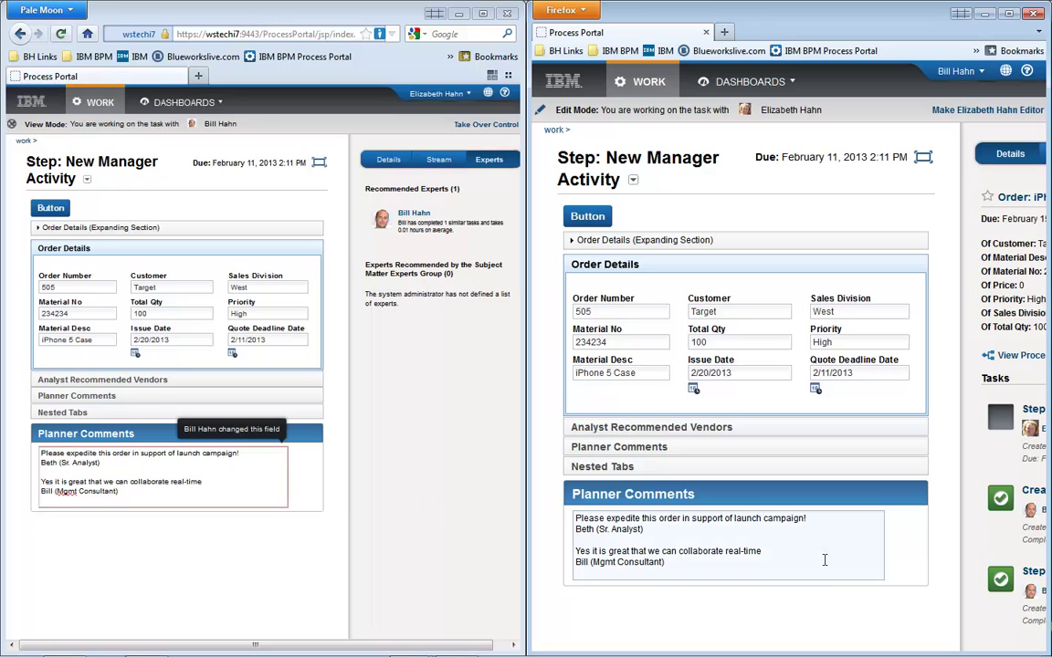
click(600, 216)
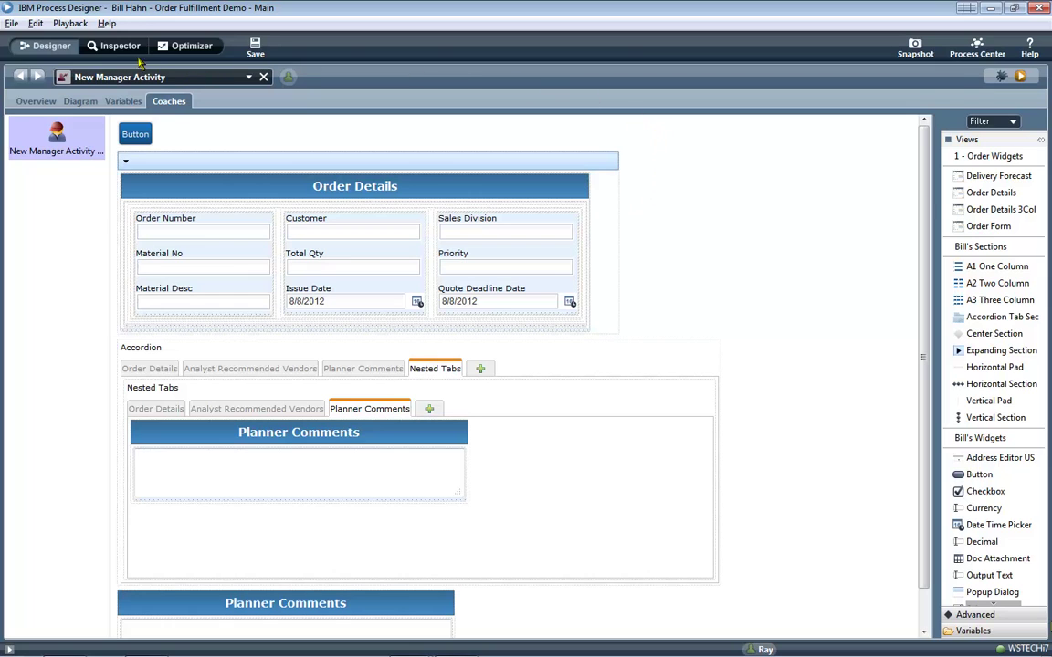
In the Inspector, refresh instance 505 and run its received Create Order task in the browser.
click(263, 76)
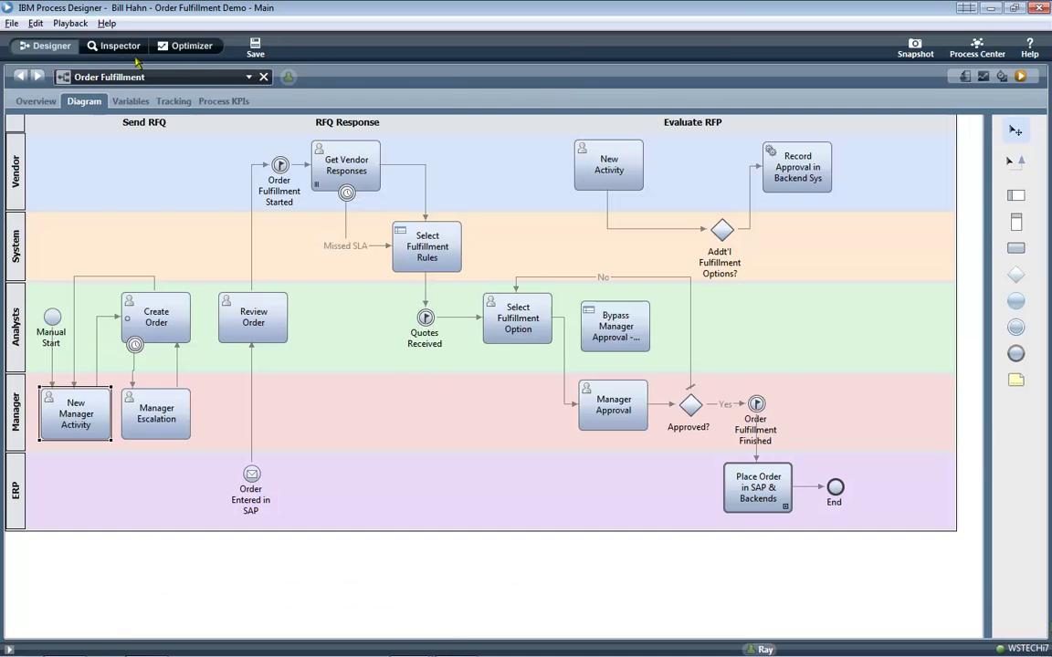
click(117, 45)
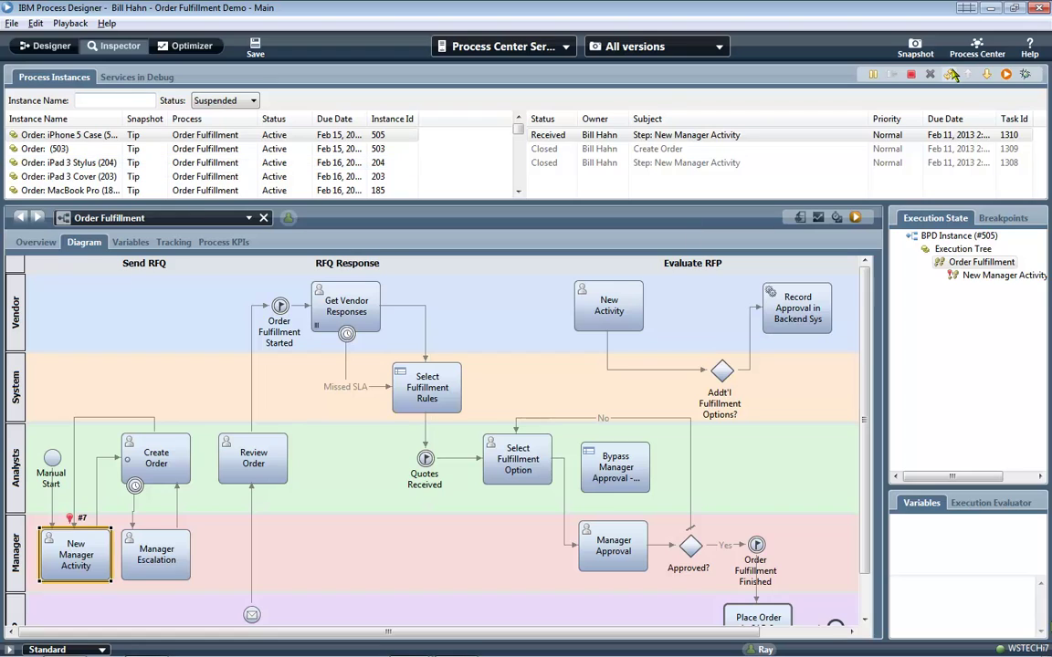
click(858, 71)
click(730, 134)
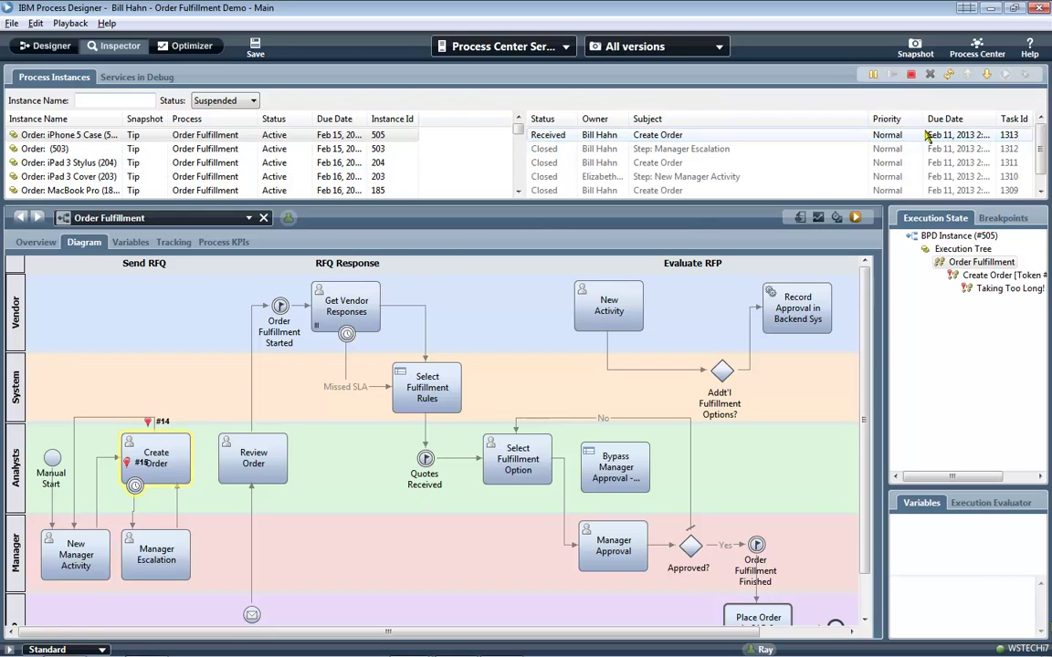
click(1006, 74)
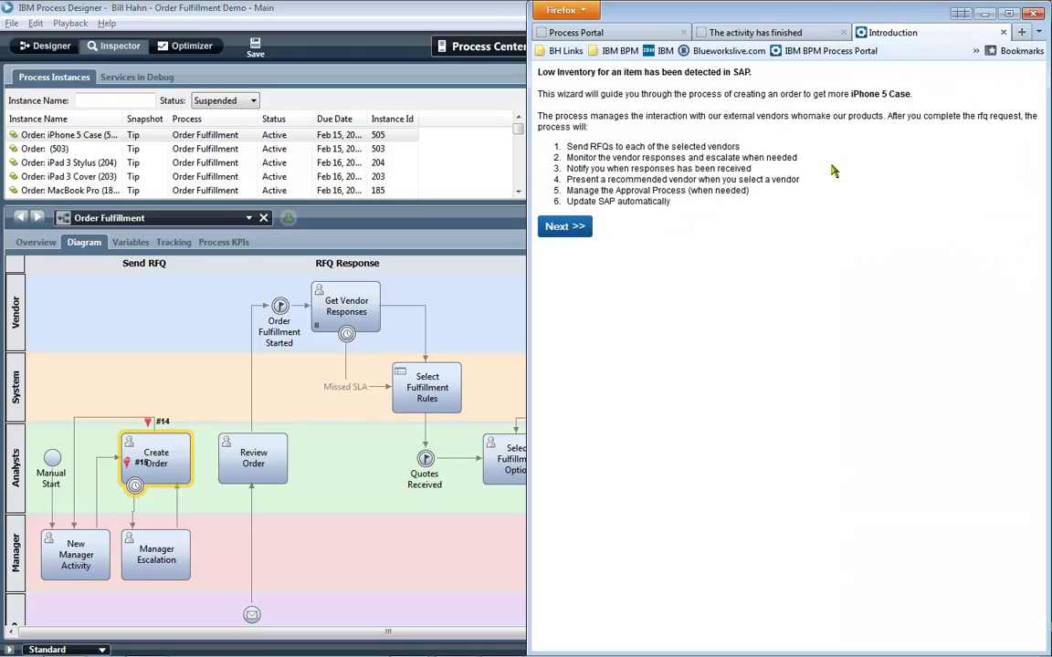
Advance the Create Order coach, select Majestic Inc., ABC Co., Major Co. and ACME, and reach Confirm.
click(574, 227)
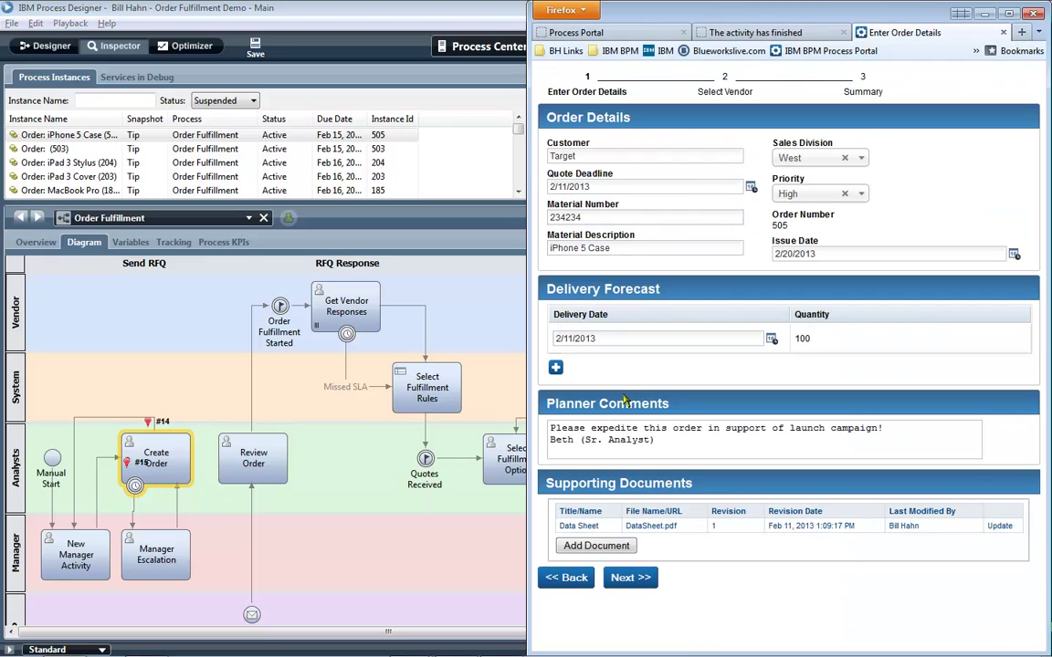
click(621, 577)
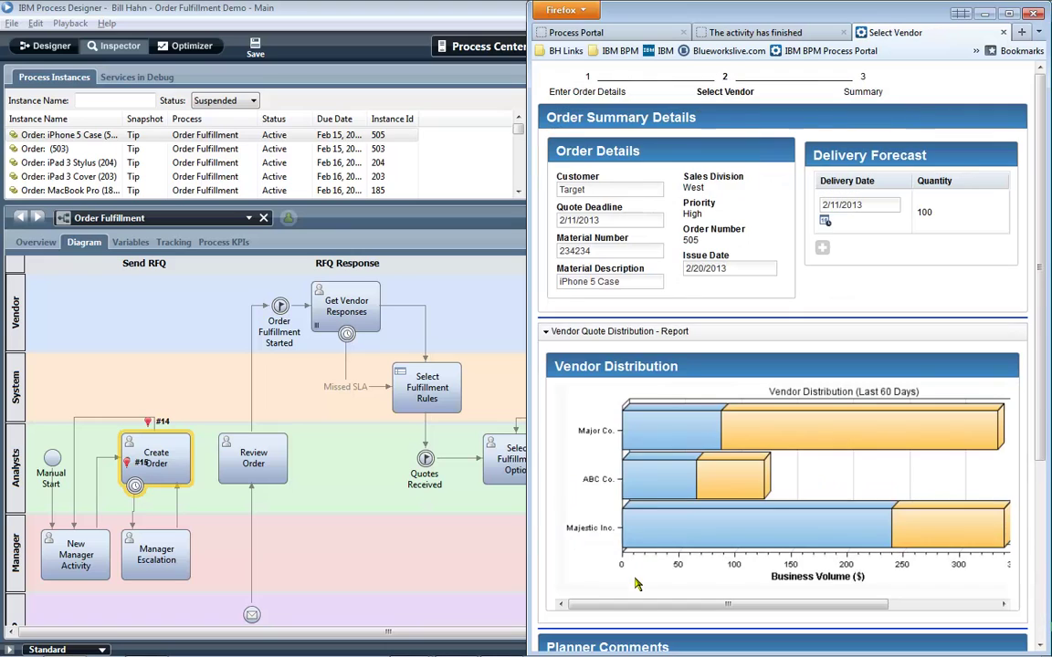
click(657, 332)
click(563, 492)
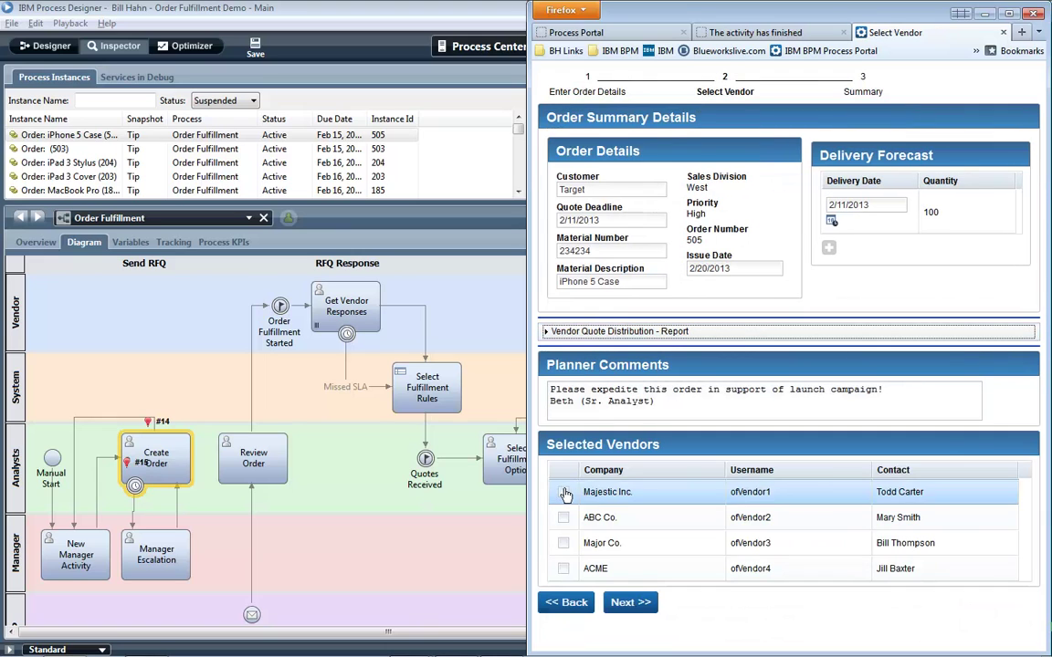
click(563, 519)
click(564, 544)
click(563, 568)
click(629, 602)
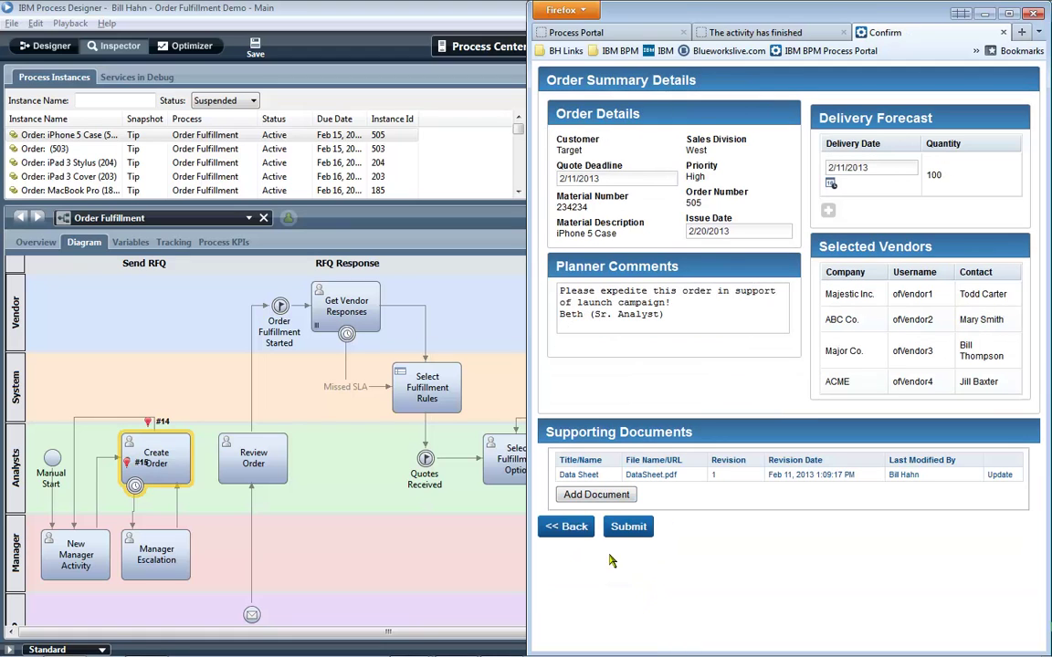
Reconnect the flow to Order Fulfillment Started, save the diagram, and submit the order to the vendors.
click(75, 532)
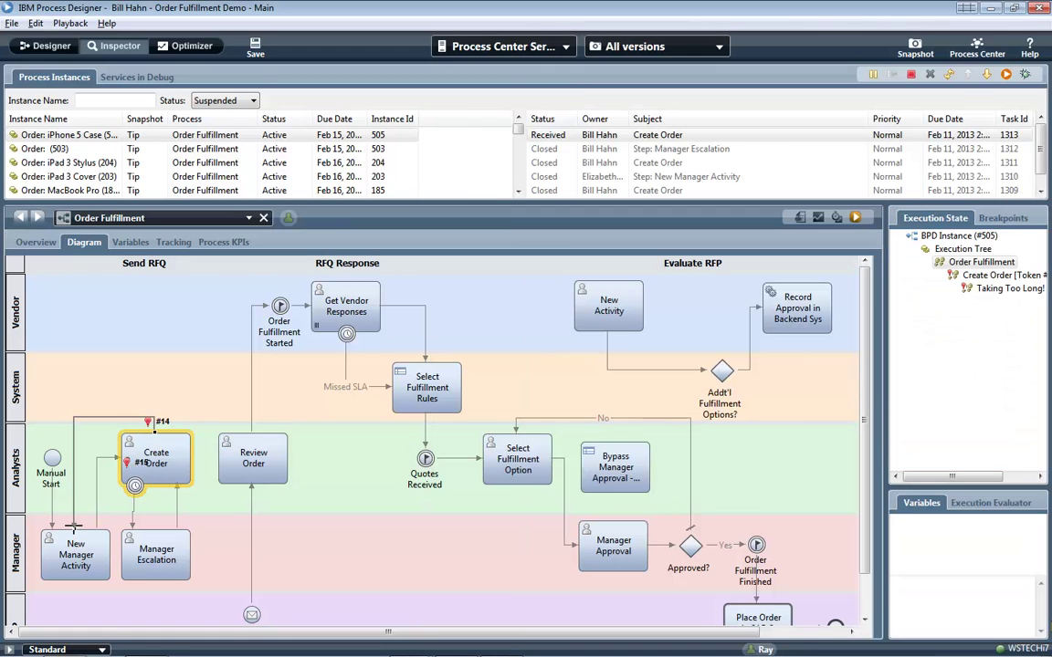
drag(75, 528, 280, 309)
click(255, 48)
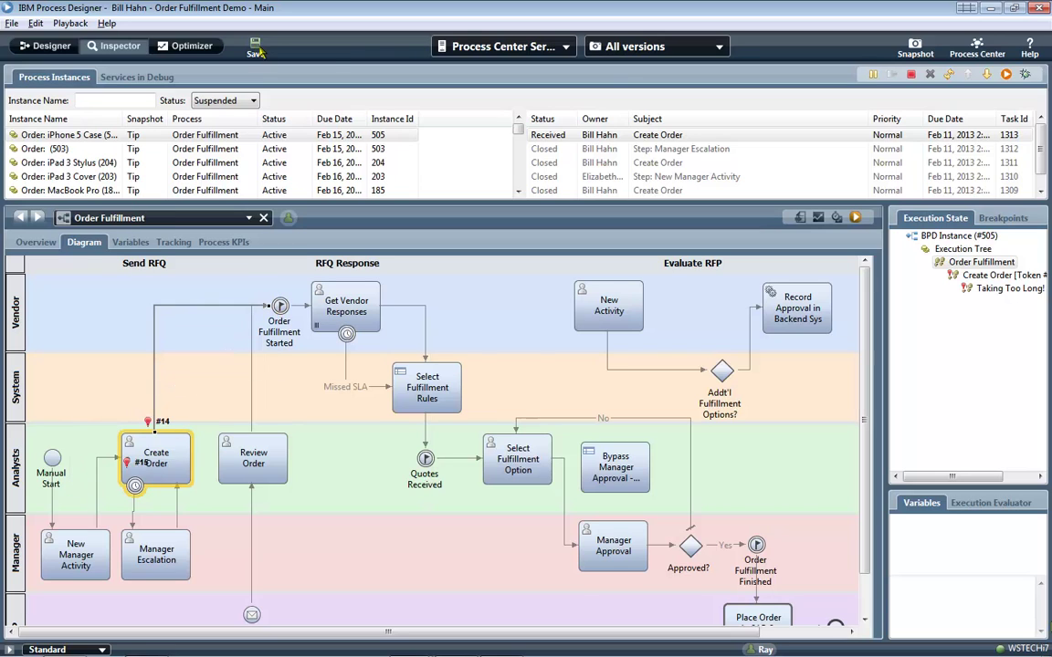
key(alt+Tab)
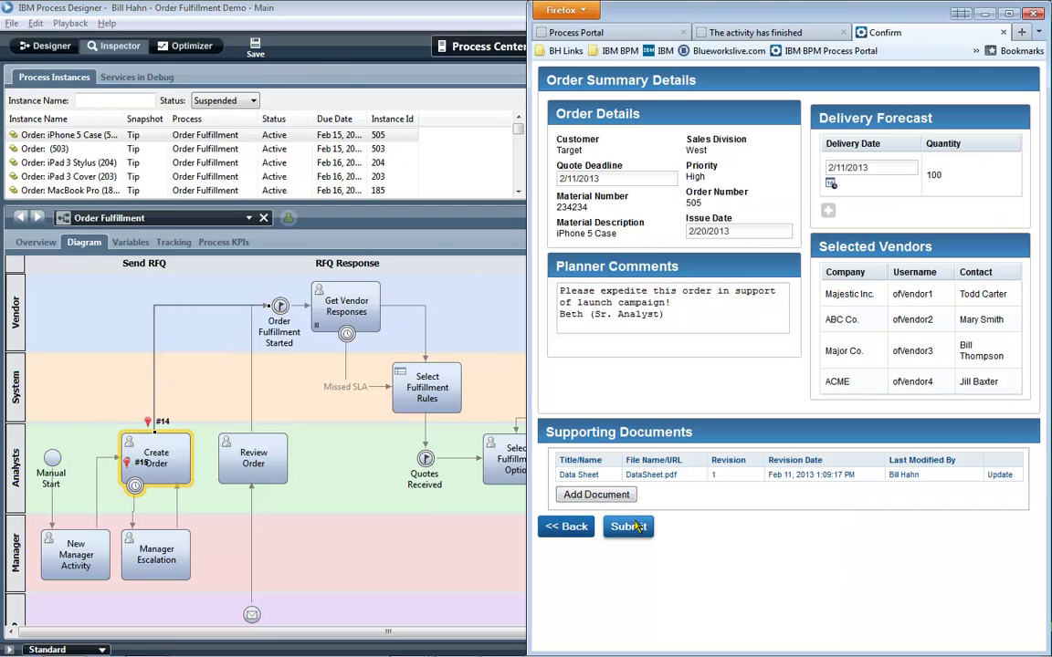
click(628, 526)
key(alt+Tab)
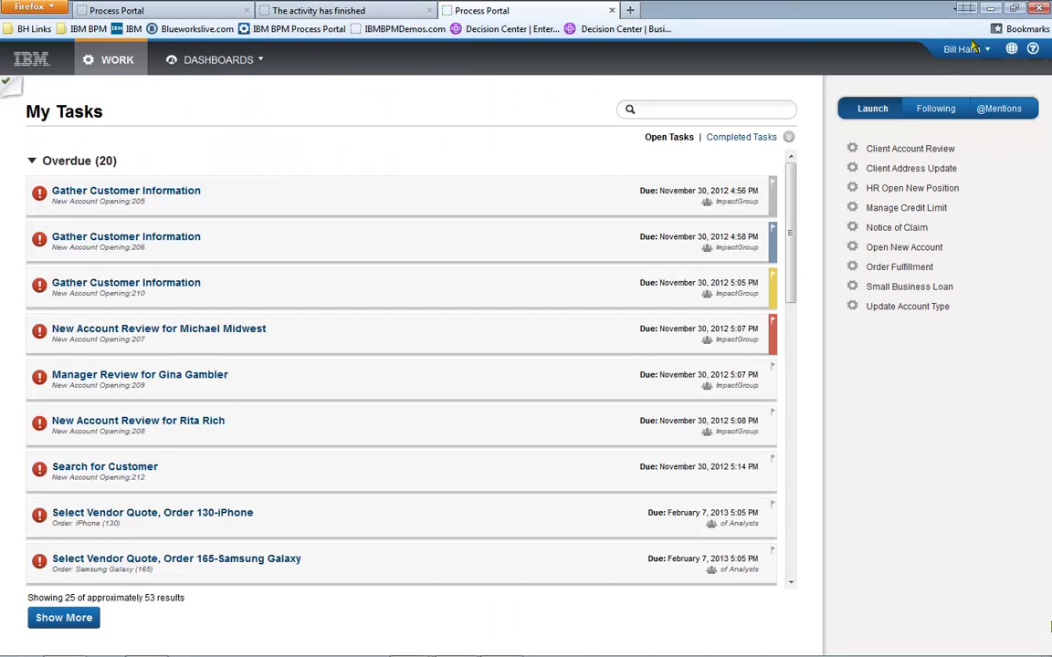
Sign out and log back in to the portal with the first vendor's account.
click(954, 46)
click(973, 94)
text(ofVendor1)
key(Tab)
text(pas)
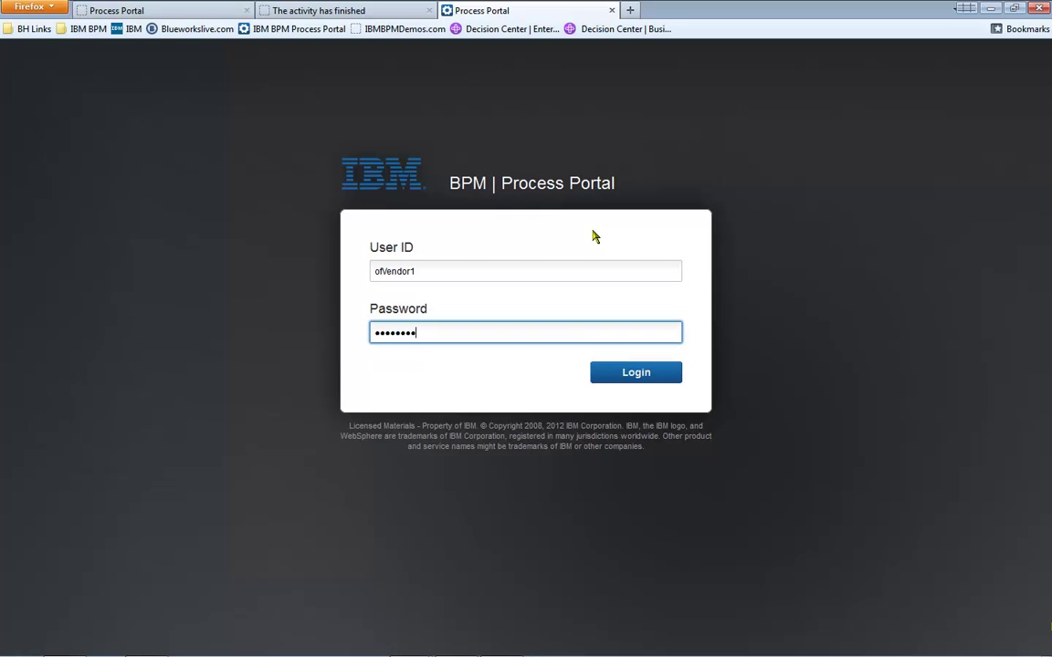
key(Return)
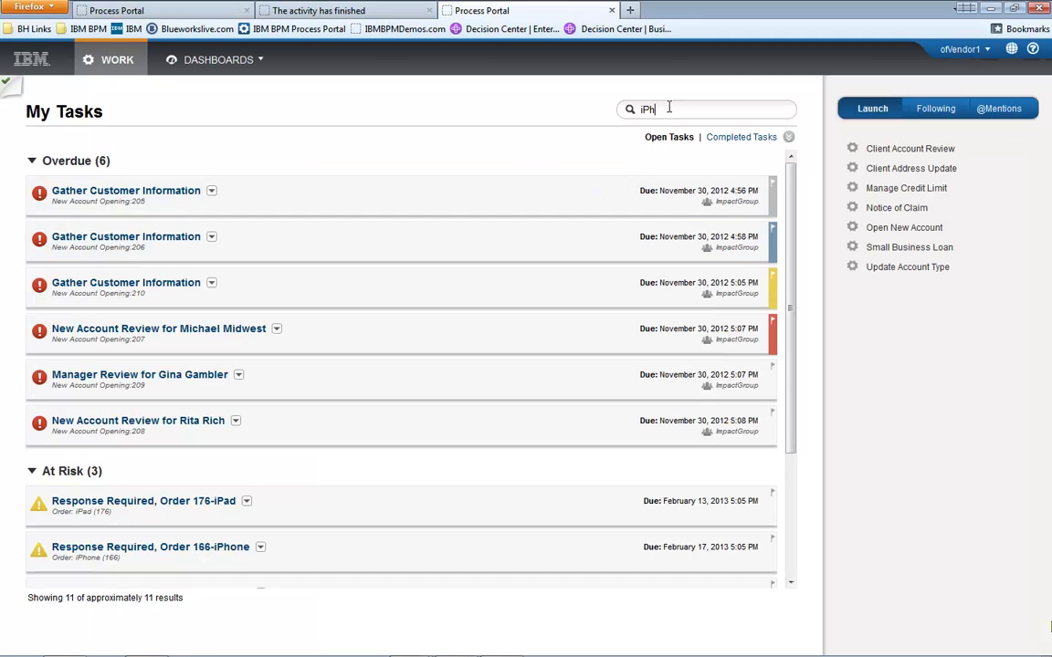
Find the iPhone 5 Case task for order 505 and send a response quoting 1000.
click(669, 109)
text(iPhone 5 Case)
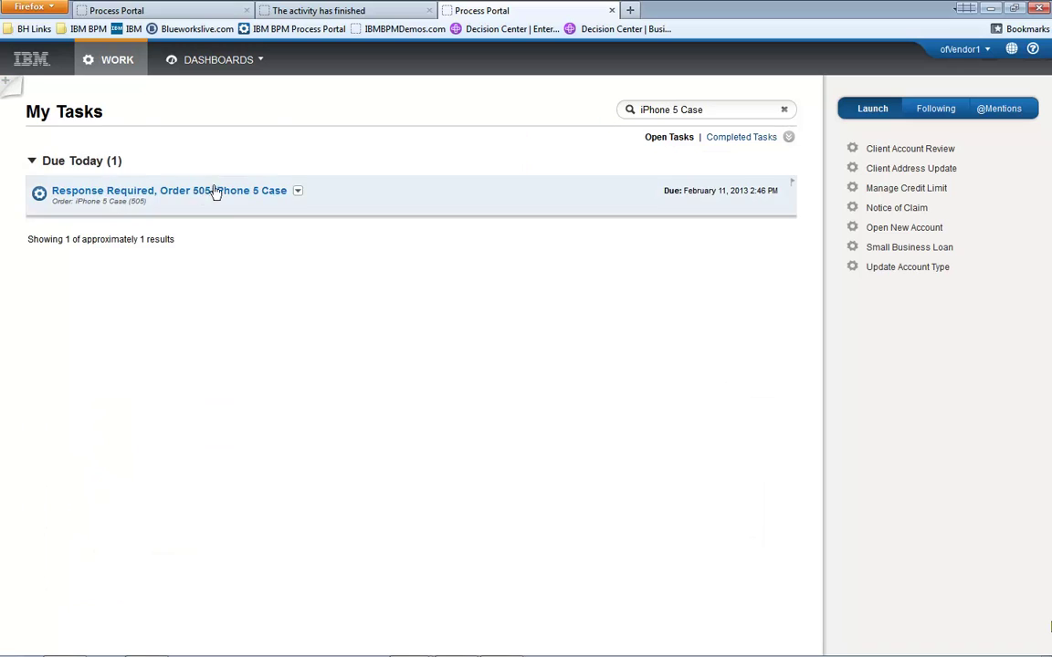
click(197, 192)
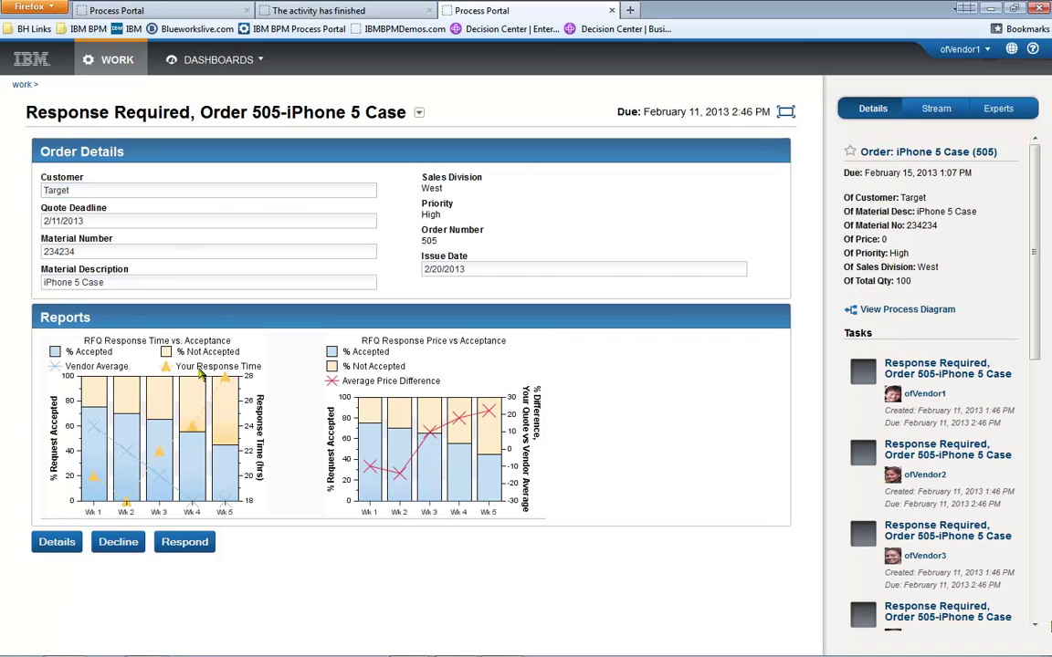
click(199, 542)
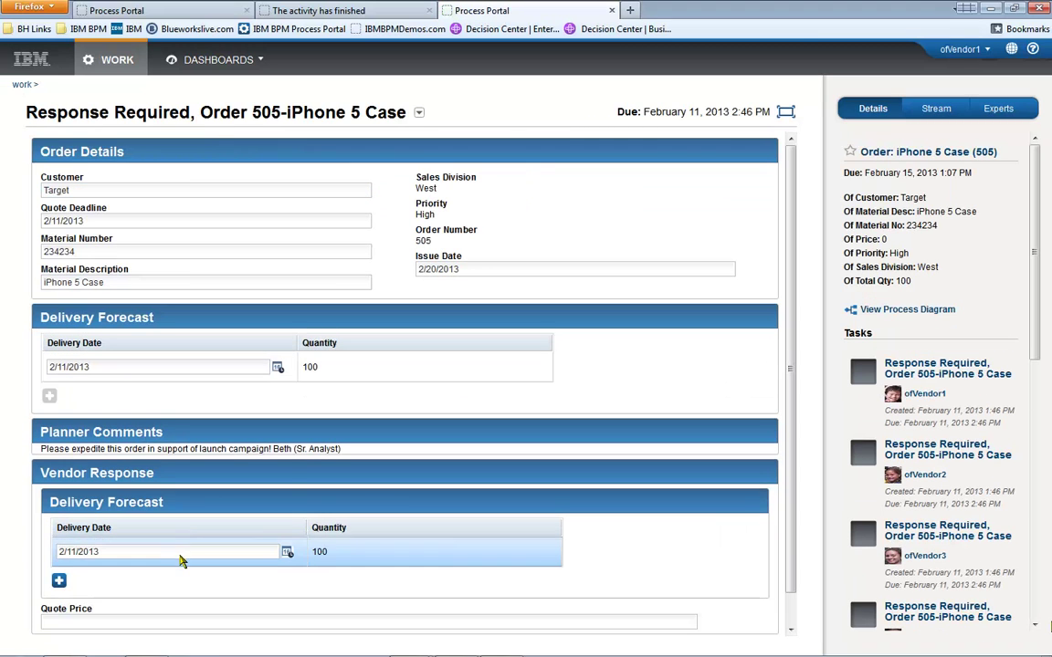
click(149, 621)
text(1)
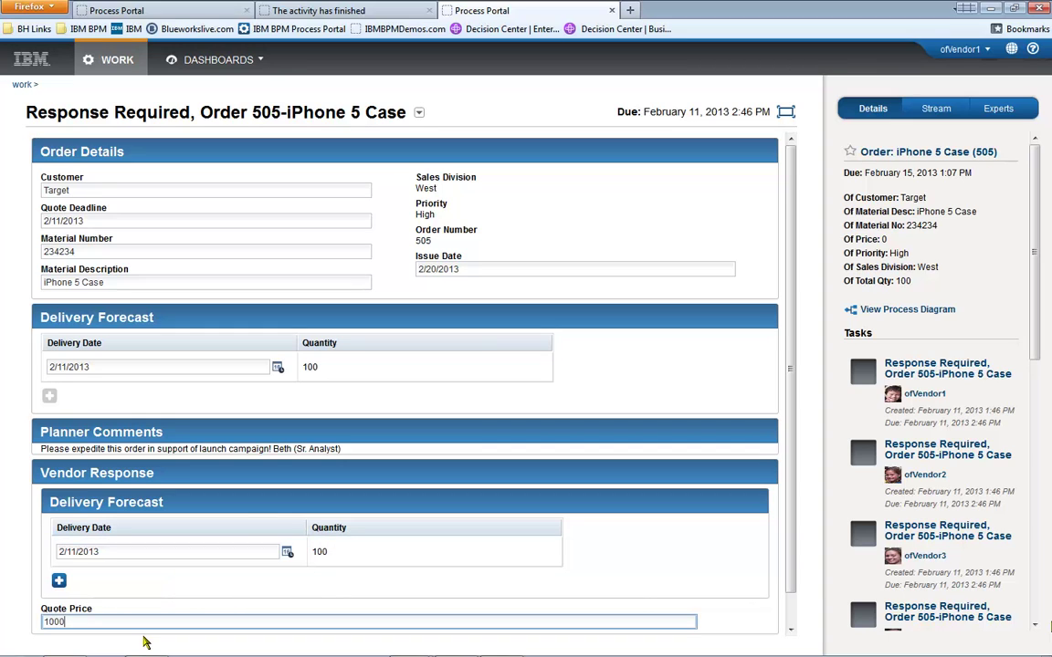
text(000)
scroll(144, 643, down, 1)
click(150, 622)
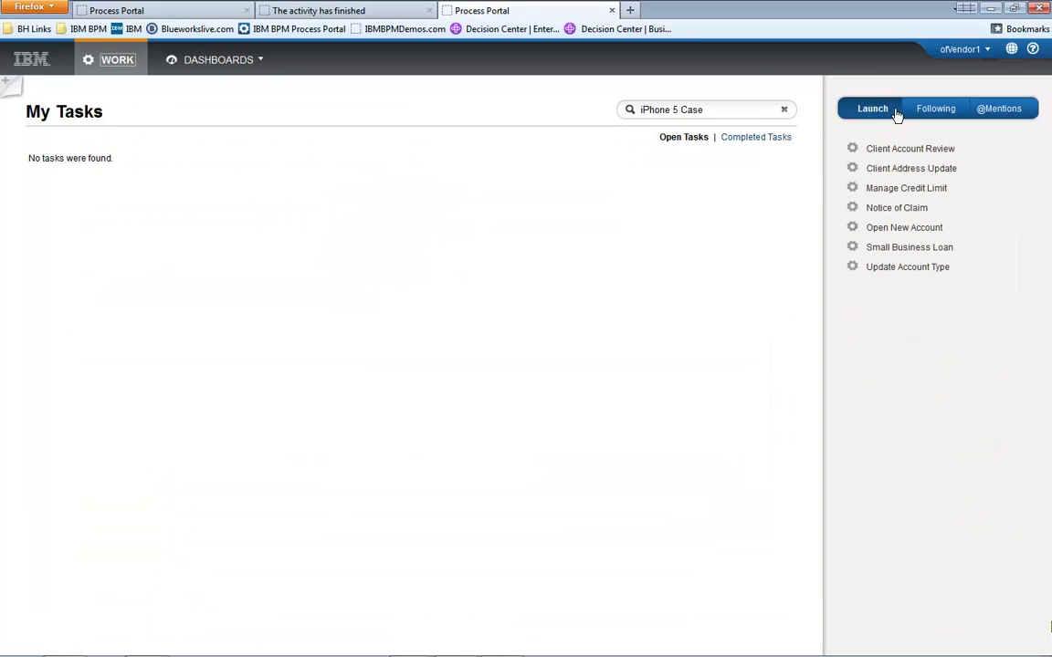
click(960, 50)
Sign out of the vendor account and log back in as the original user.
click(966, 90)
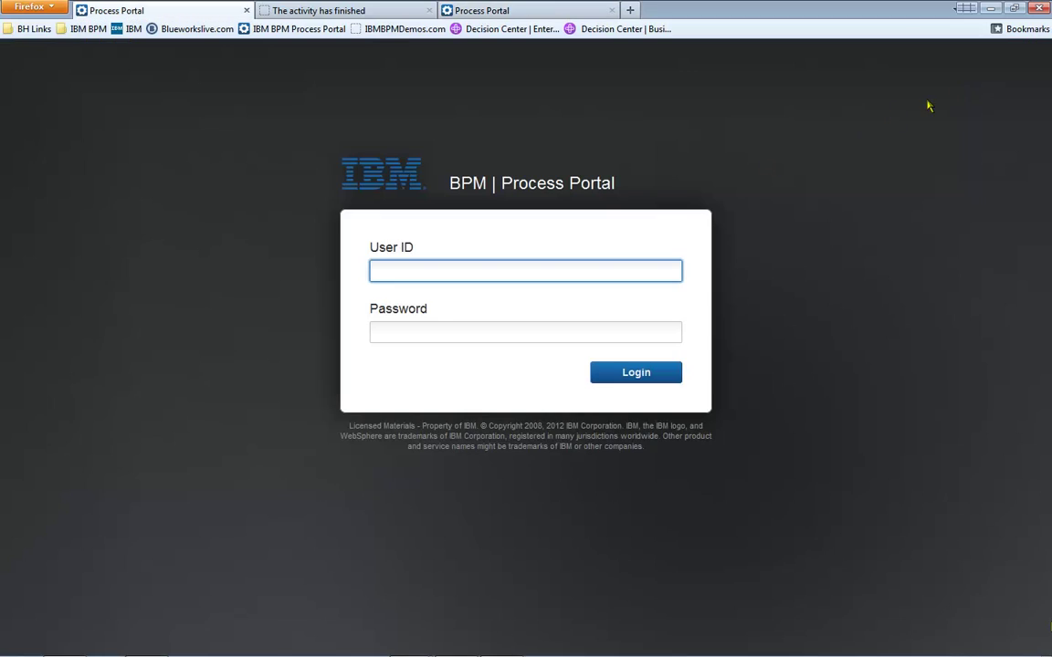
text(Bill)
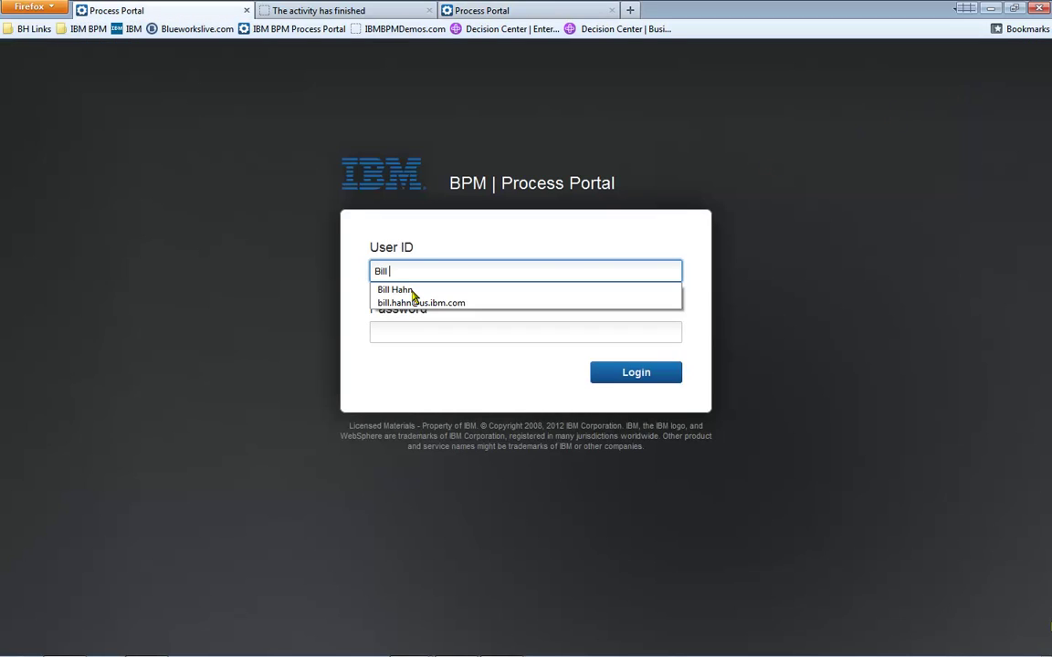
click(412, 292)
key(Tab)
text(p)
key(Return)
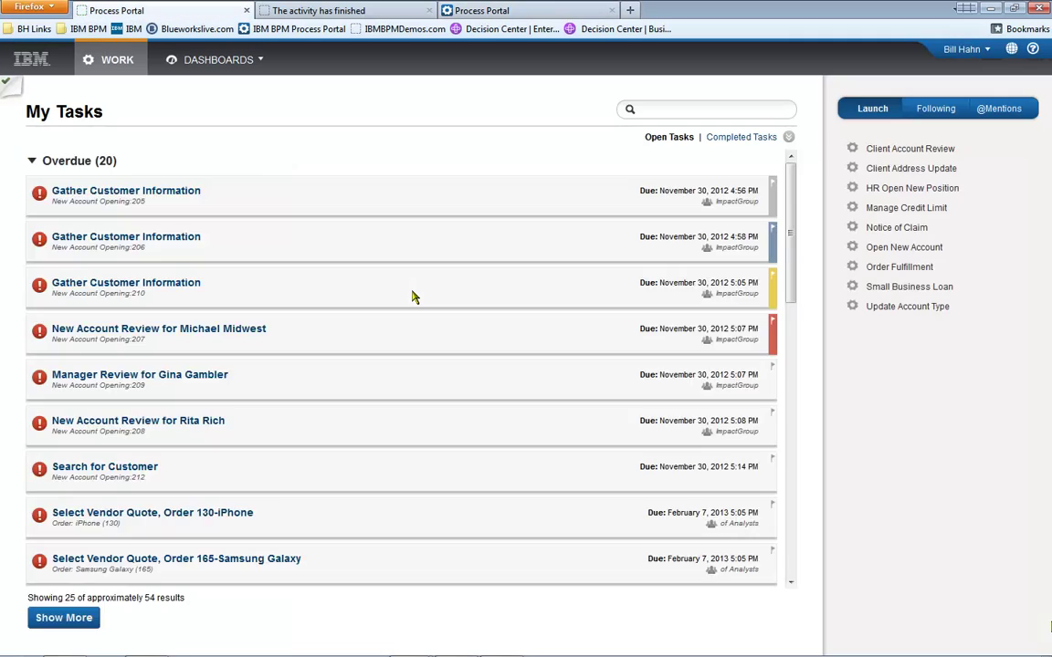
Search tasks for 'iphone 5' and view the process diagram for order 505.
click(666, 109)
text(iphone 5)
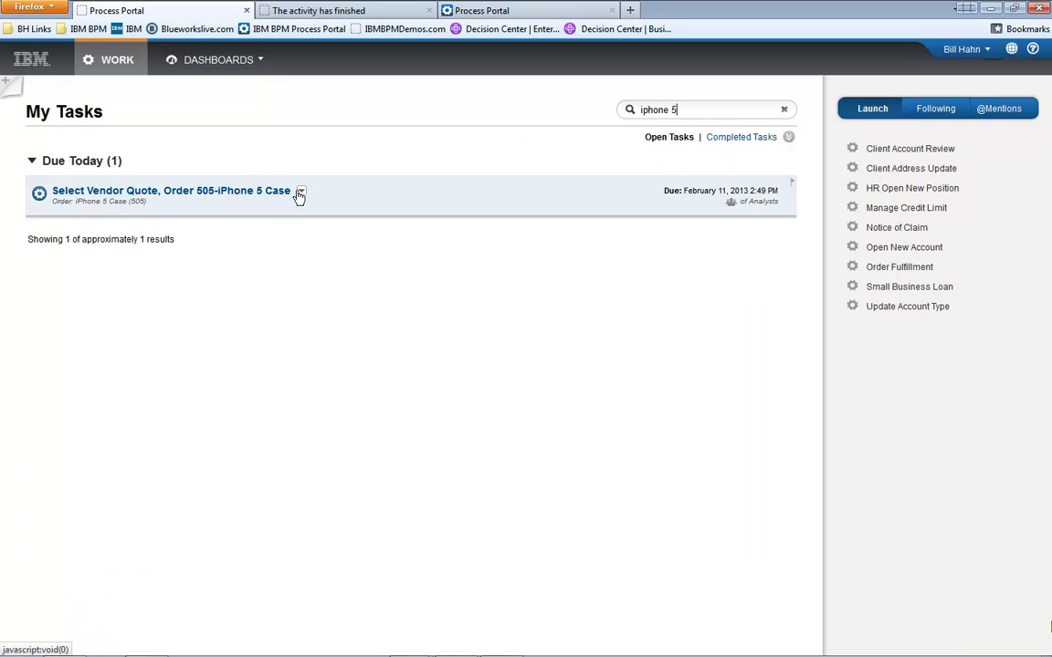
click(304, 192)
click(309, 193)
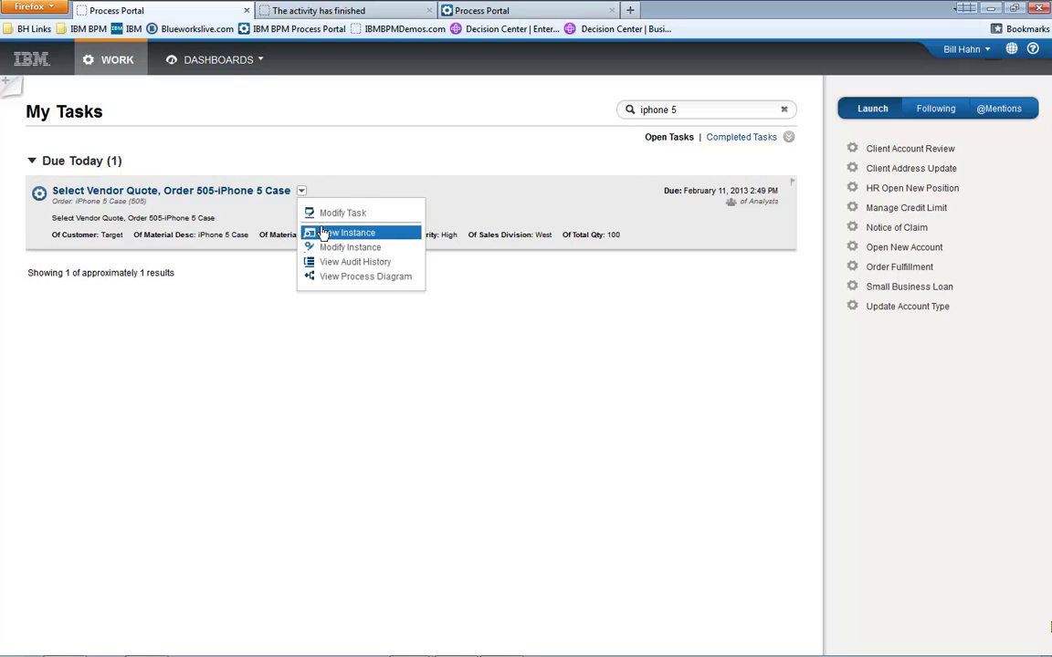
click(353, 278)
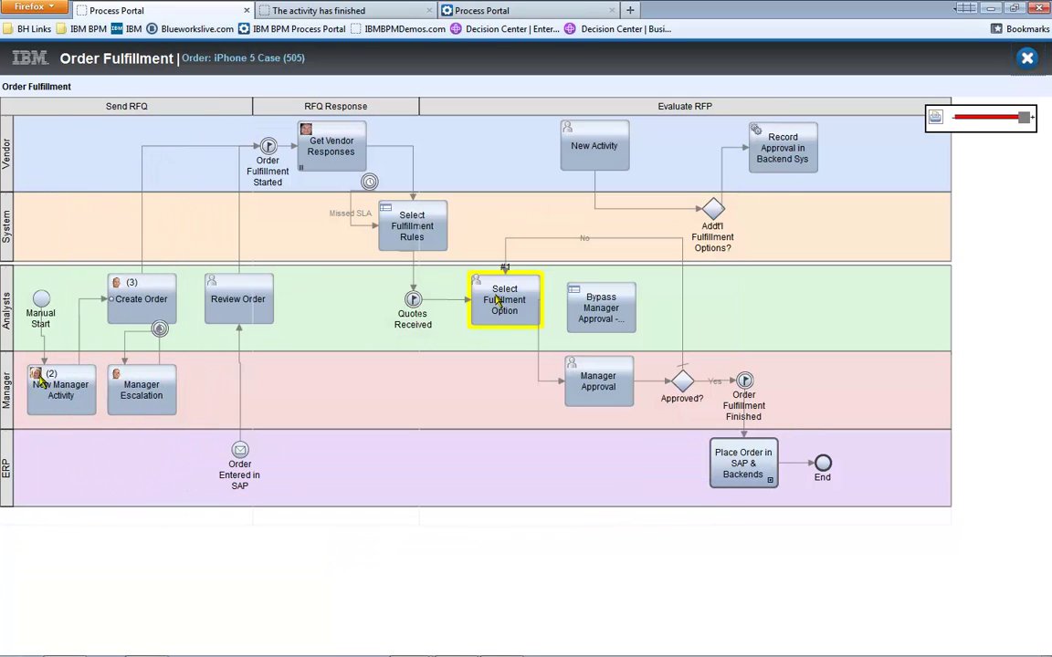
Inspect the New Manager Activity, Manager Escalation, Create Order and Get Vendor Responses detail popups.
click(41, 379)
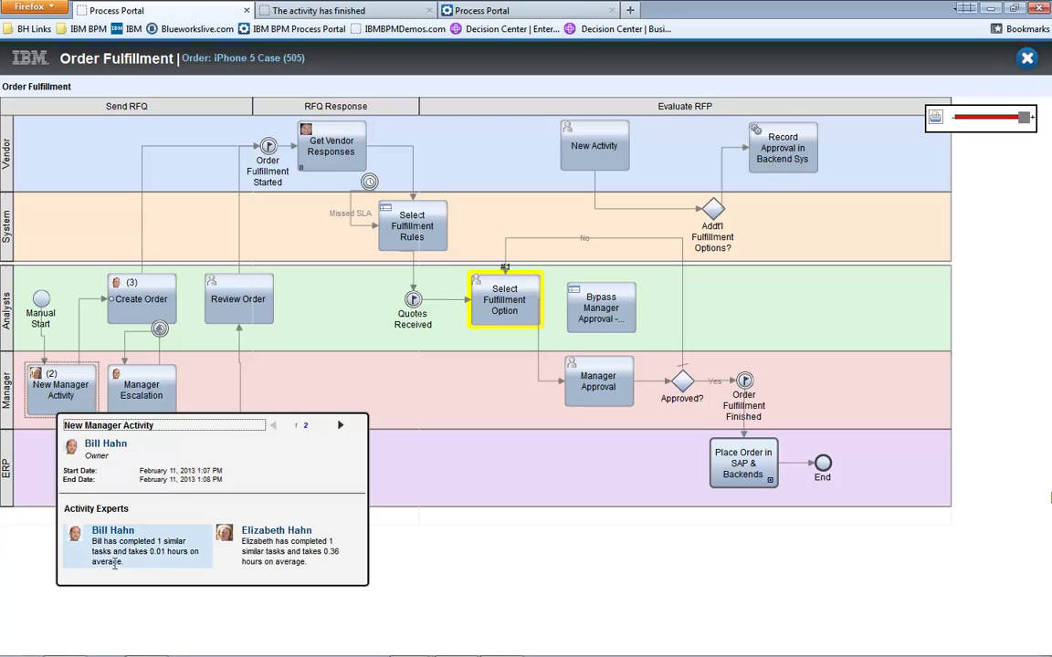
click(165, 374)
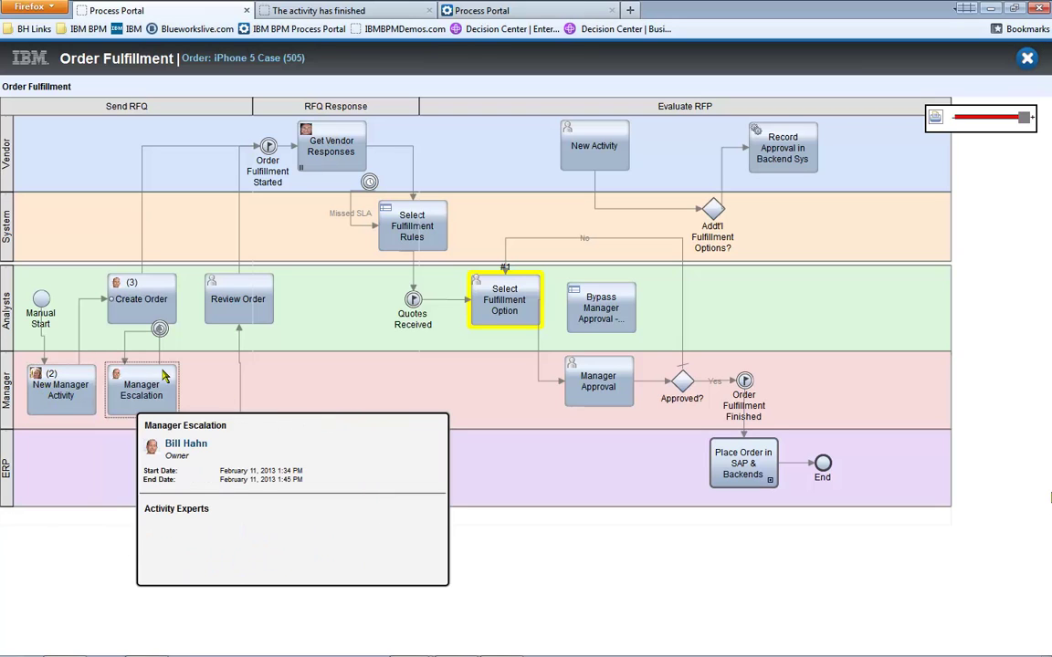
click(173, 313)
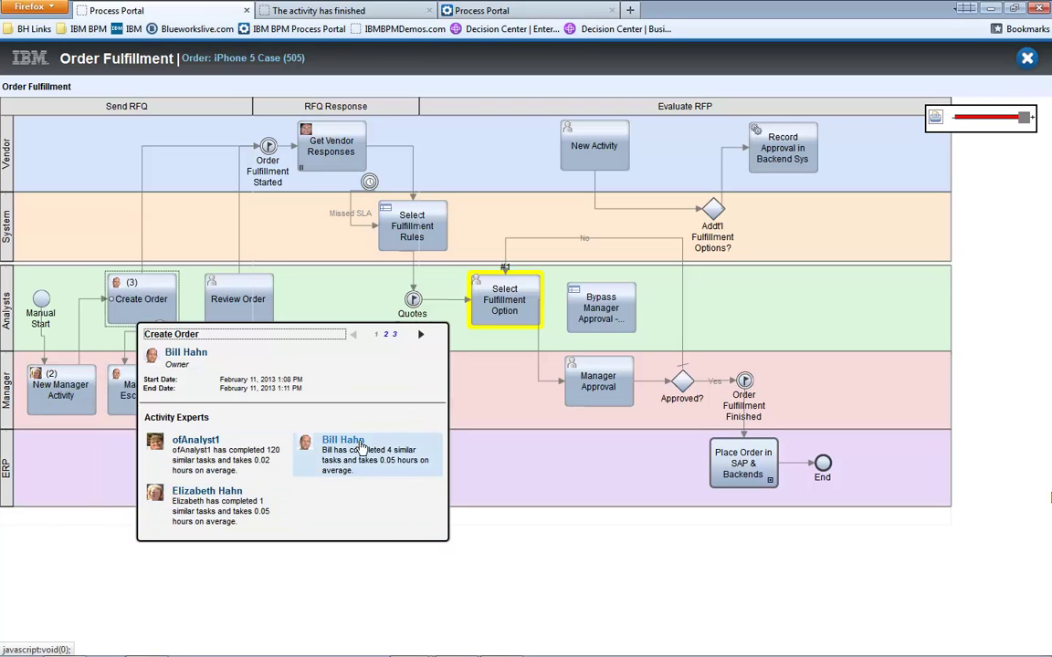
click(332, 168)
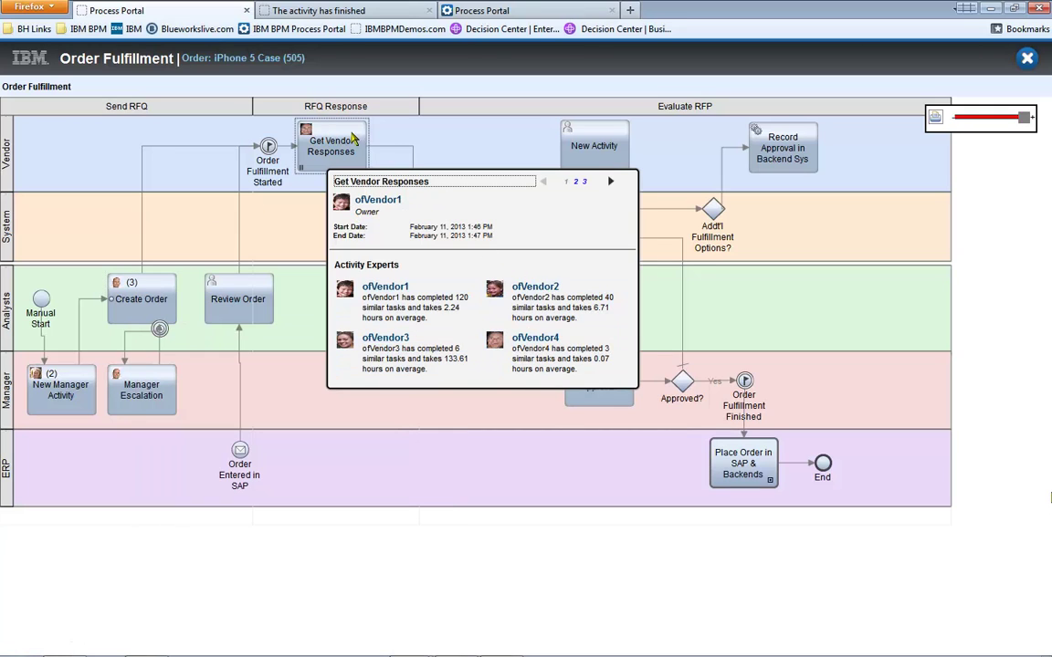
click(395, 144)
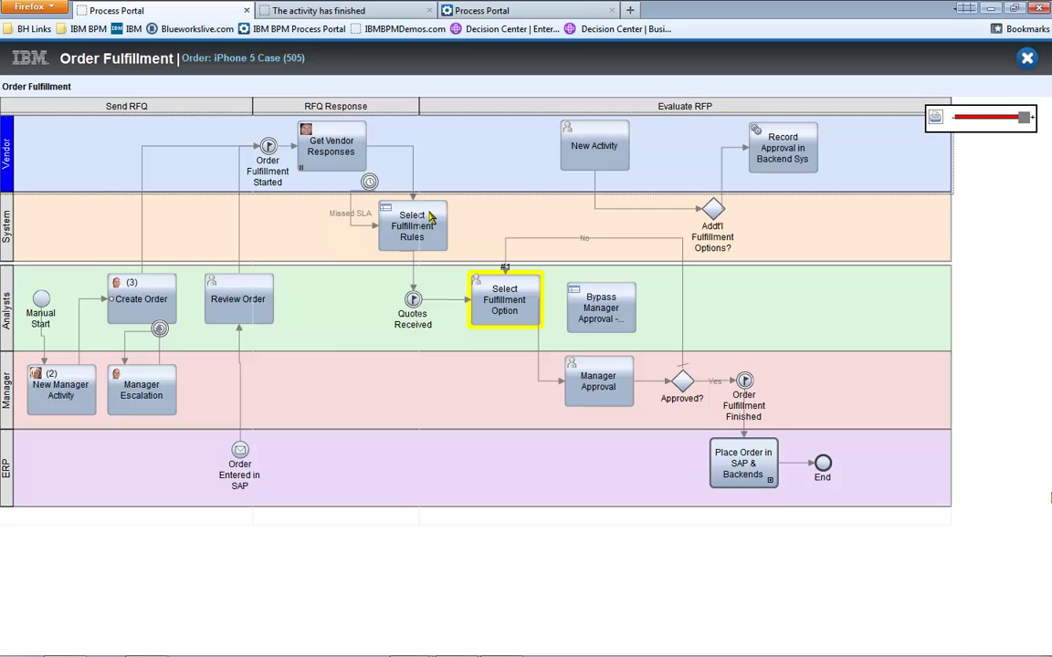
Switch from the portal back to the PowerPoint slide show with Alt+Tab.
key(alt+Tab)
key(alt+Tab)
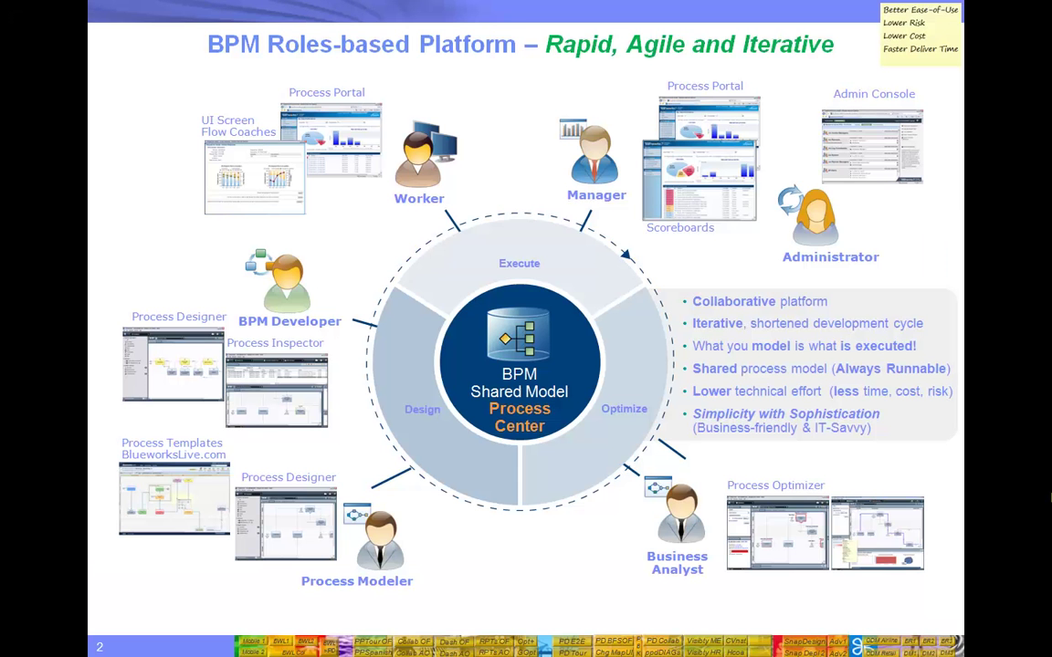